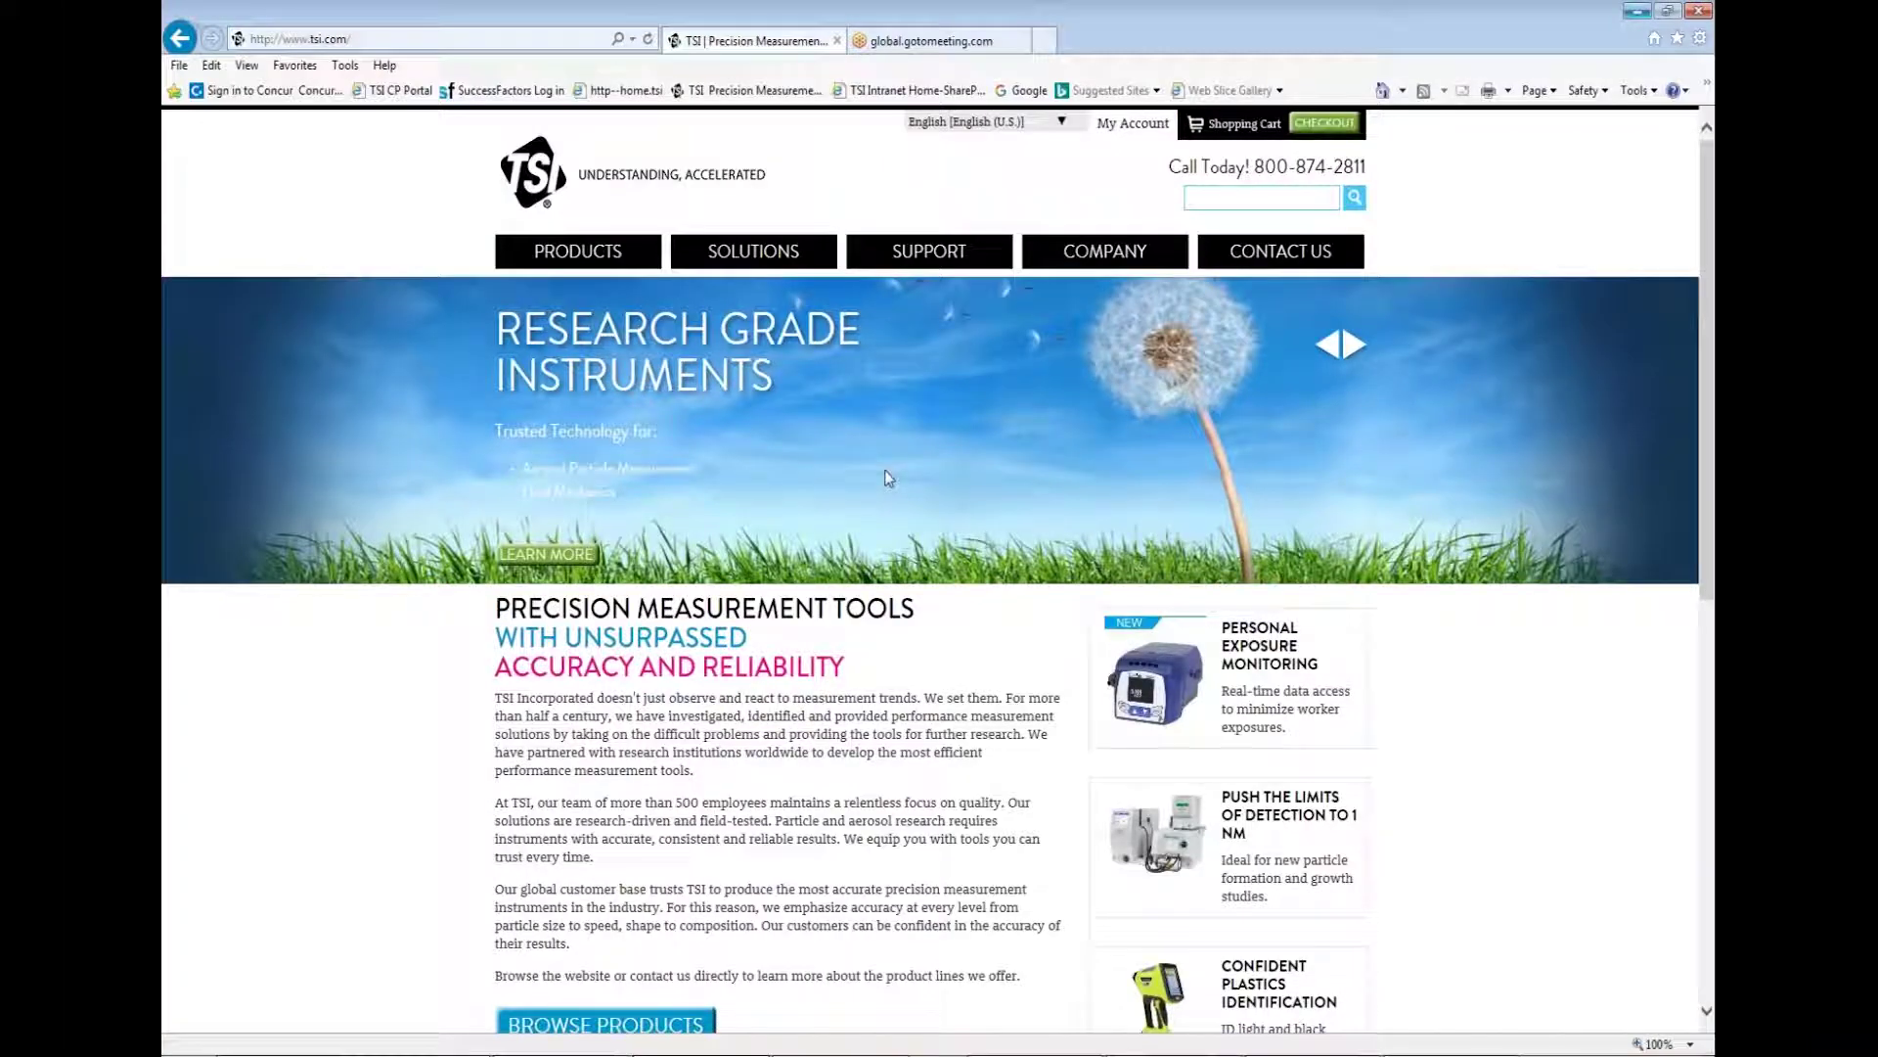
- Go from the TSI site's Support page to the Software and Firmware Wizard
click(473, 41)
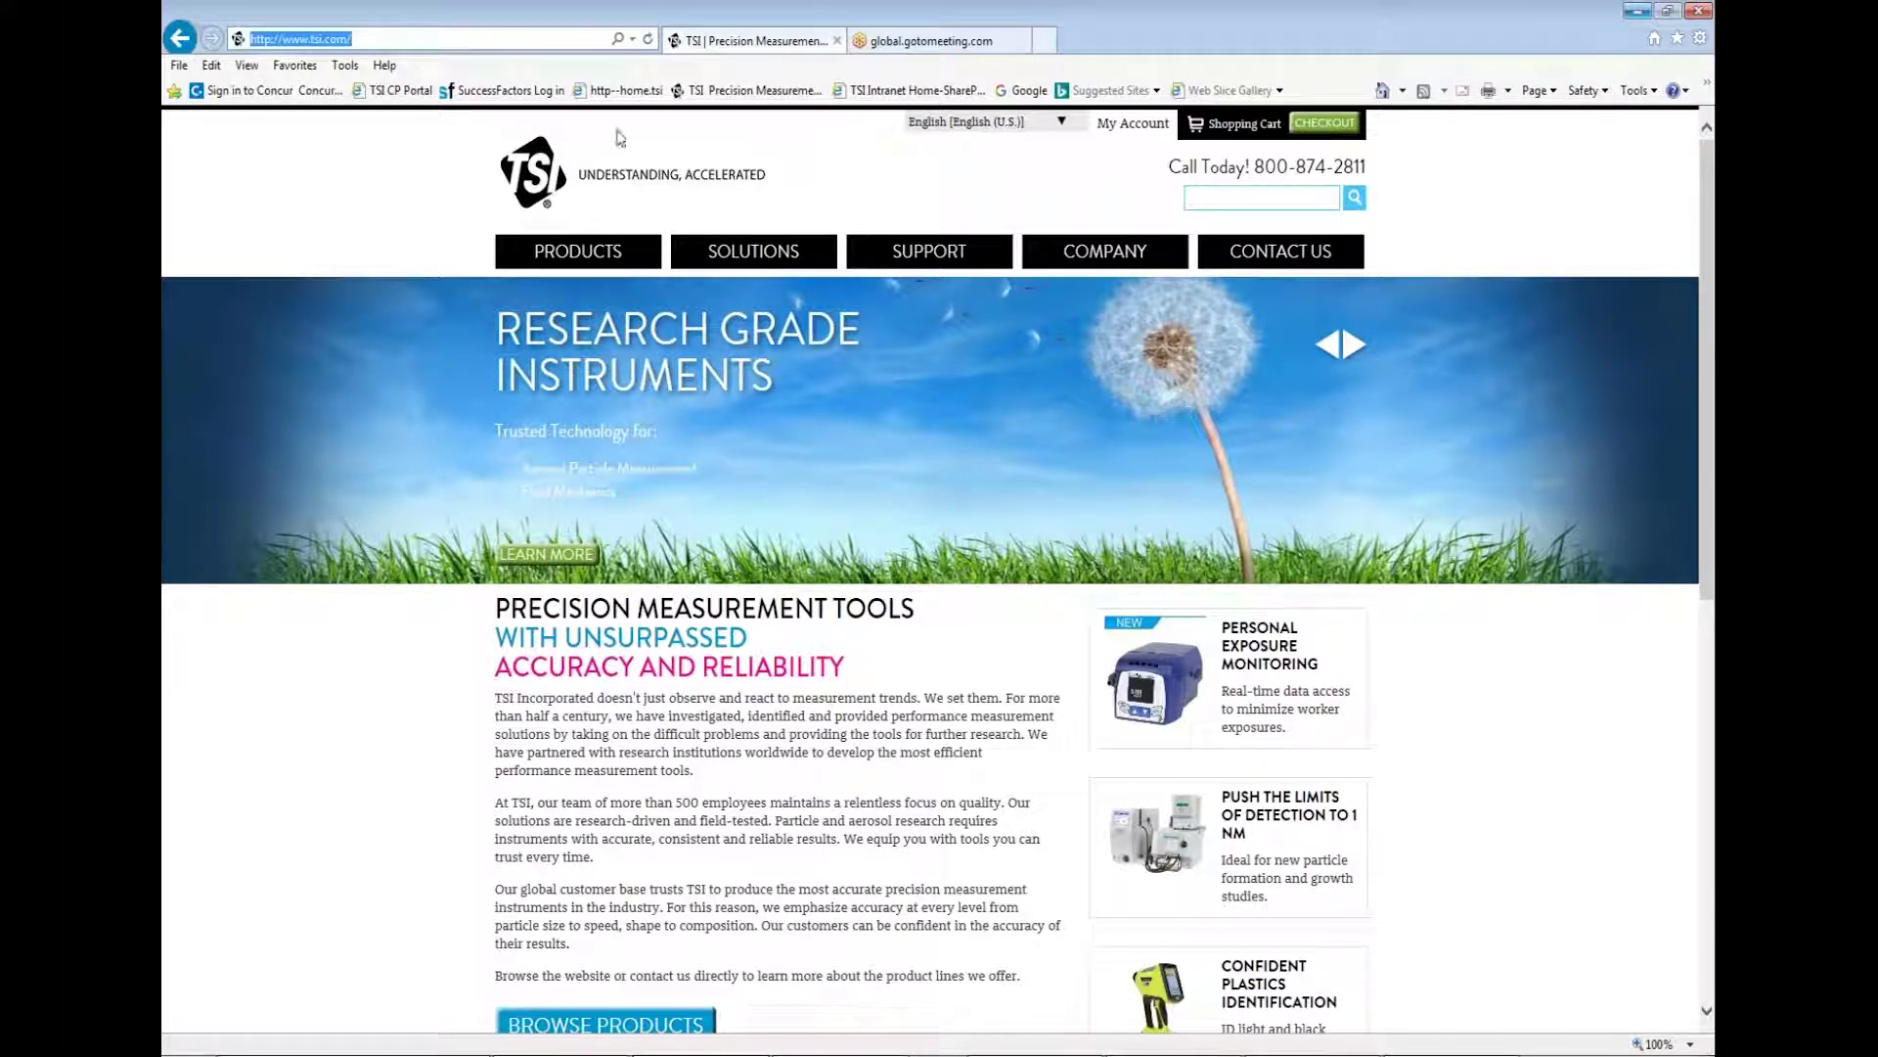
click(917, 262)
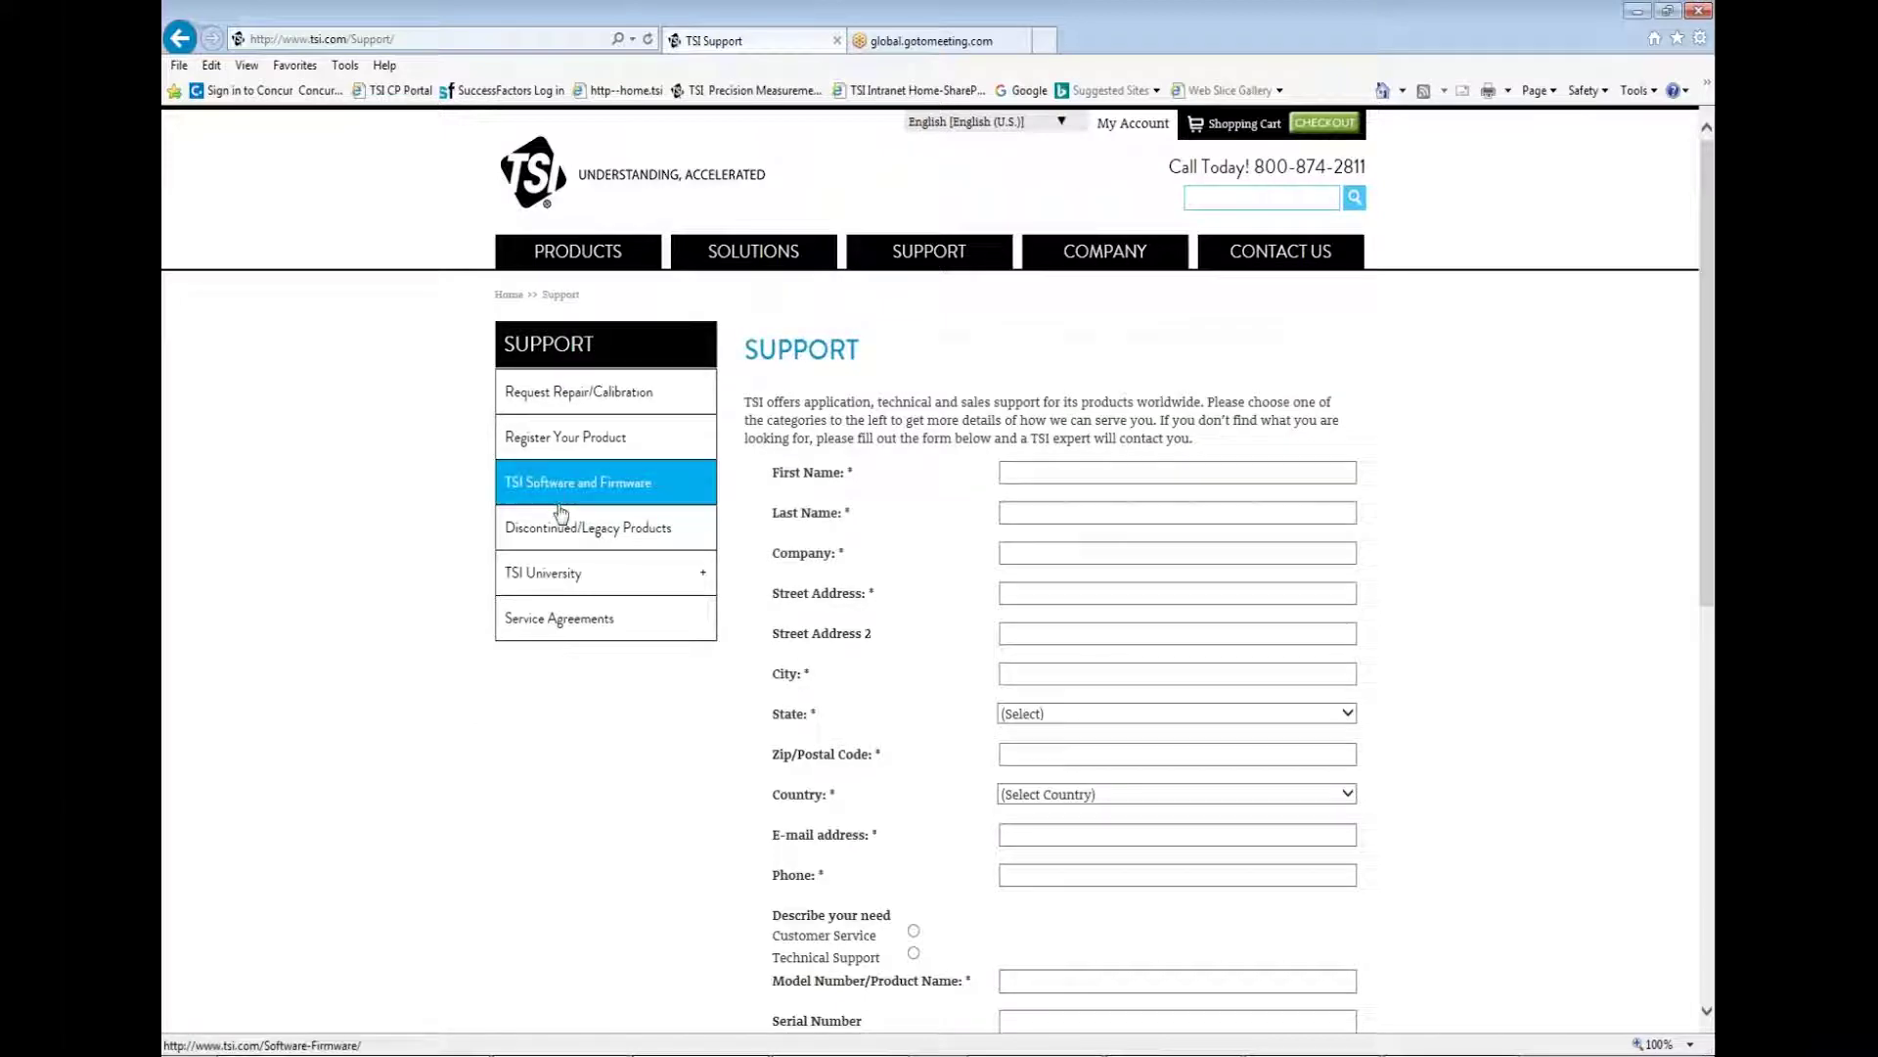
click(563, 501)
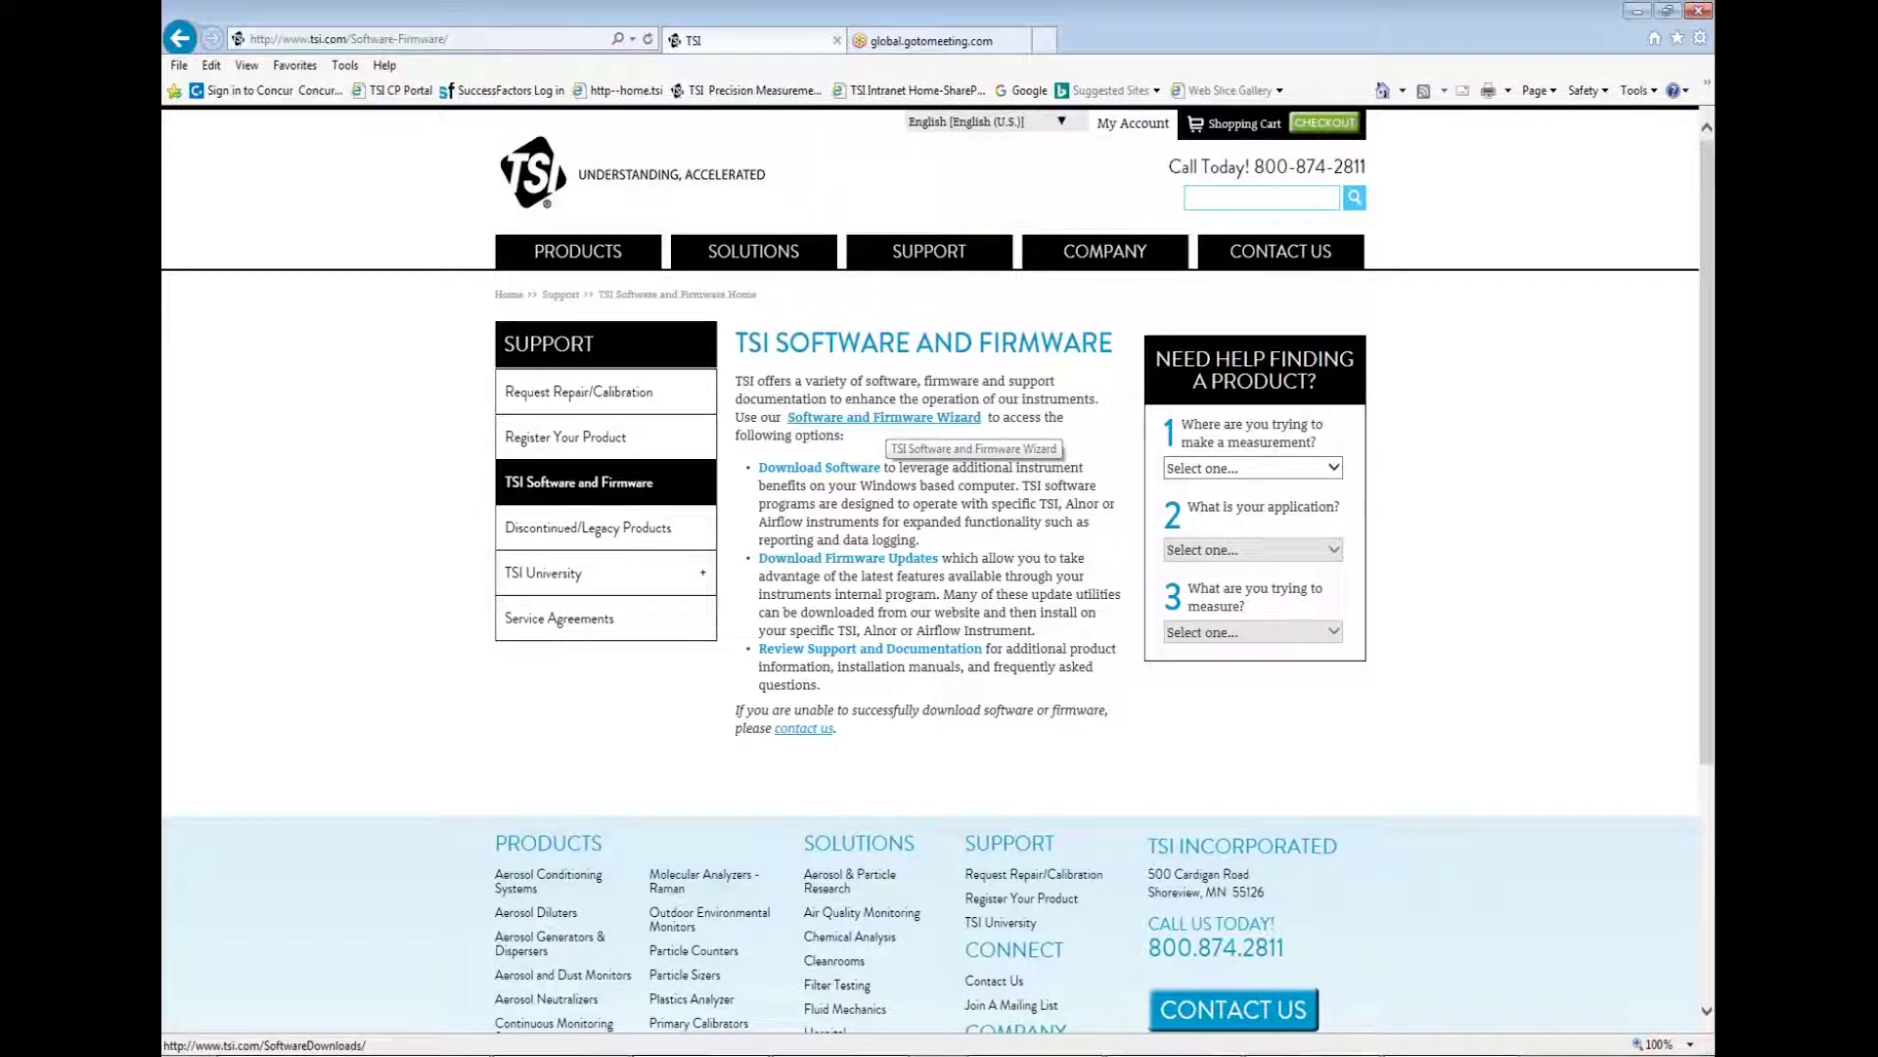
click(876, 419)
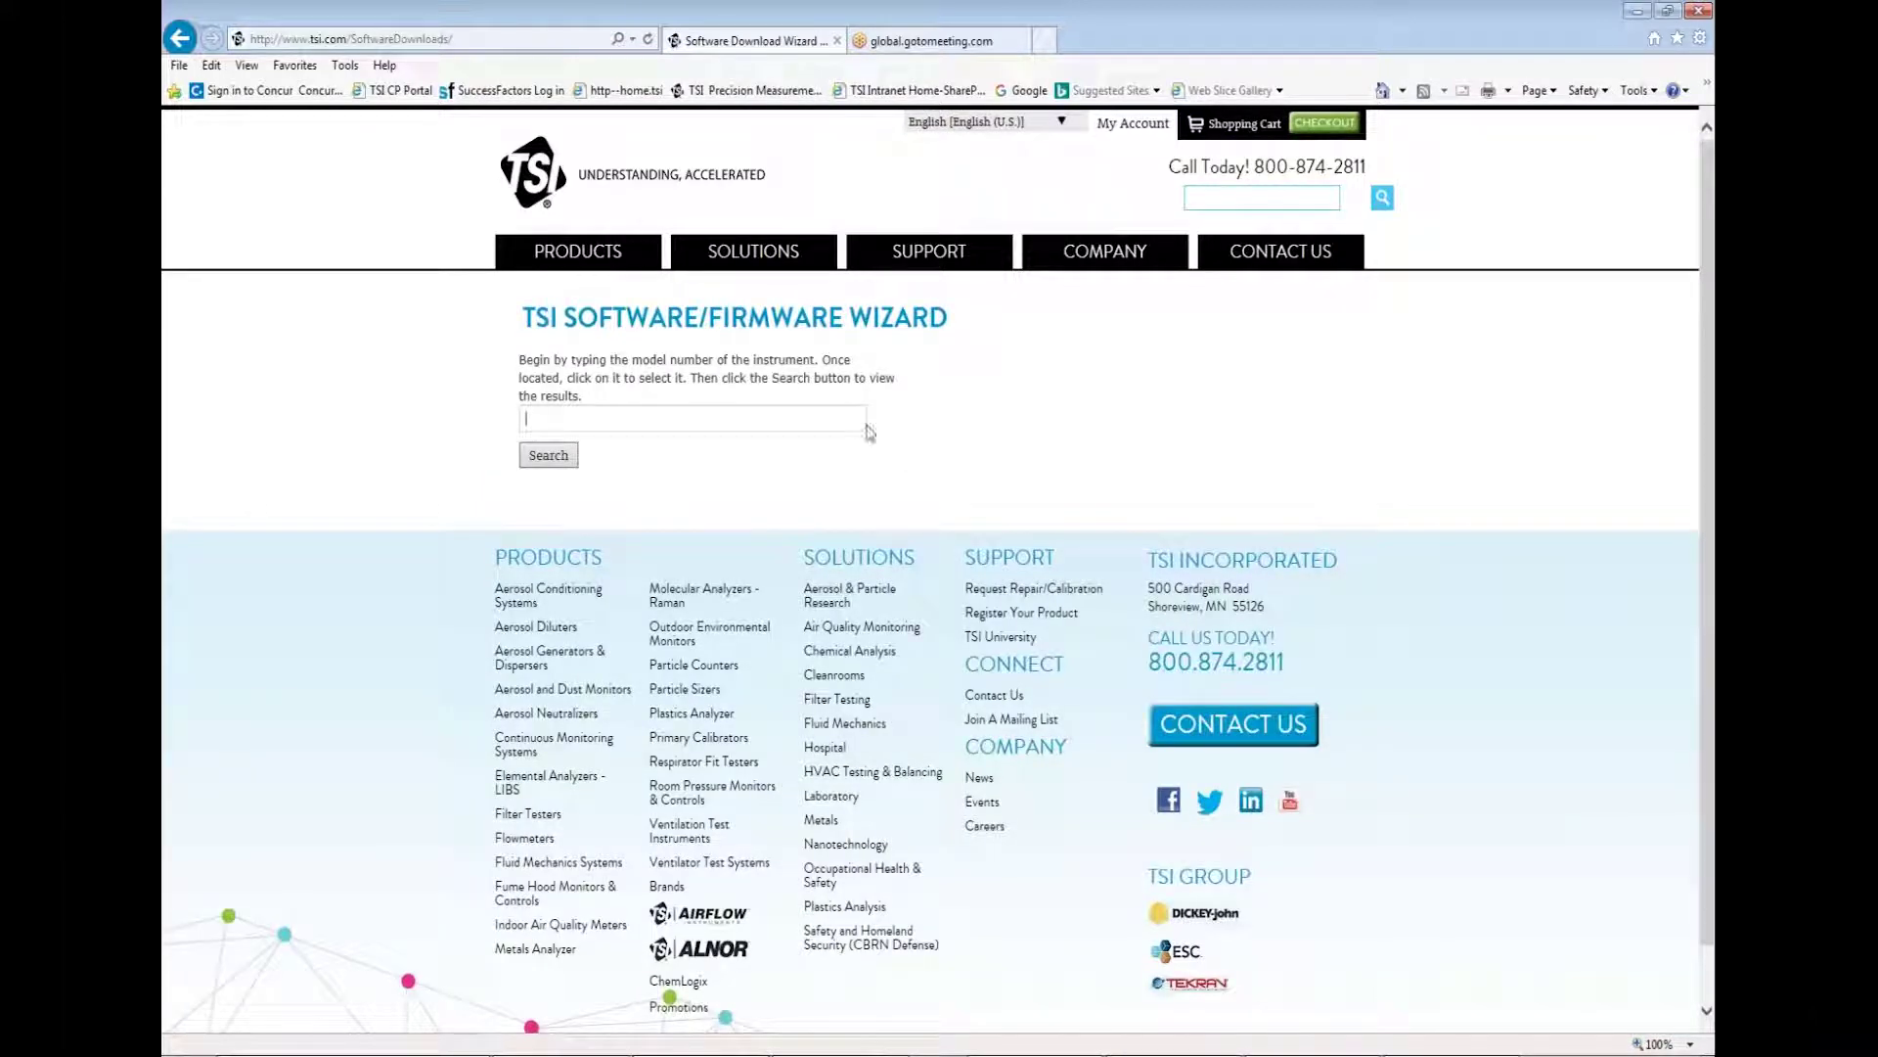
- Search the wizard for 'am520', choosing the SIDEPAK Personal Aerosol Monitor AM520
text(am520)
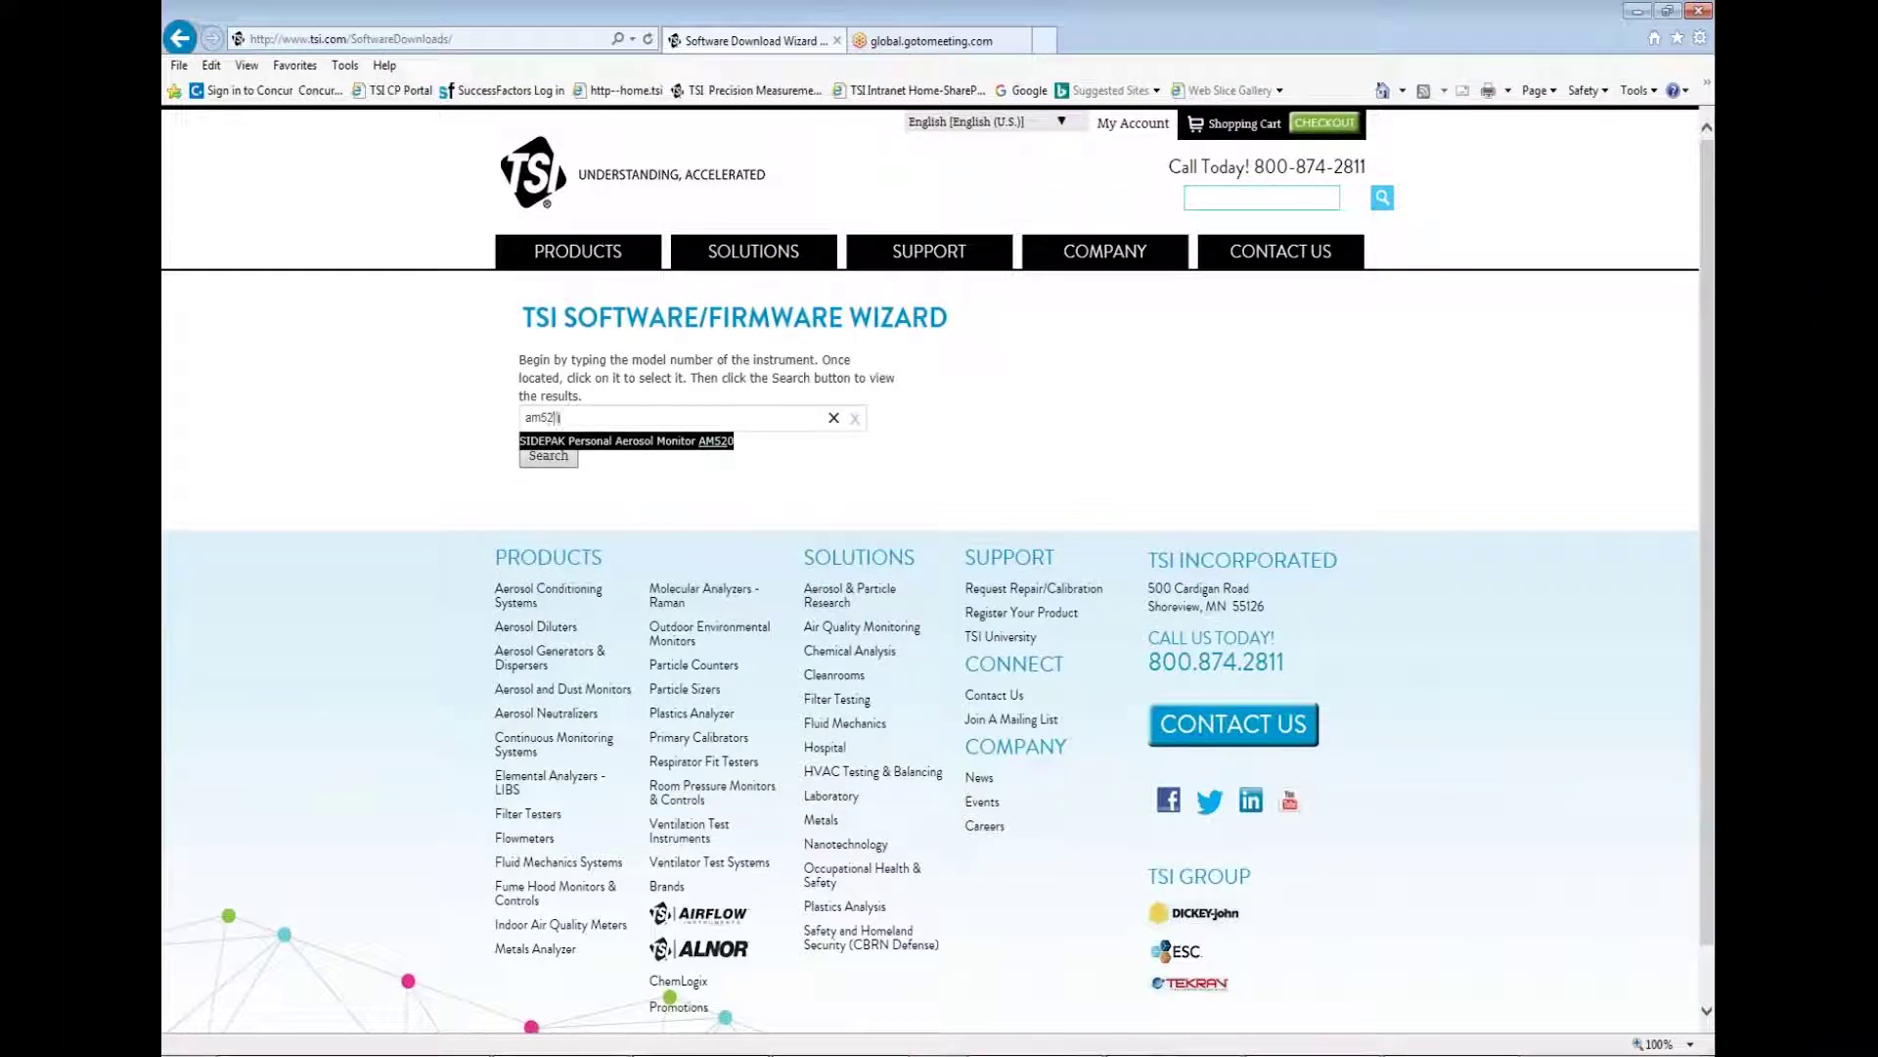
click(713, 442)
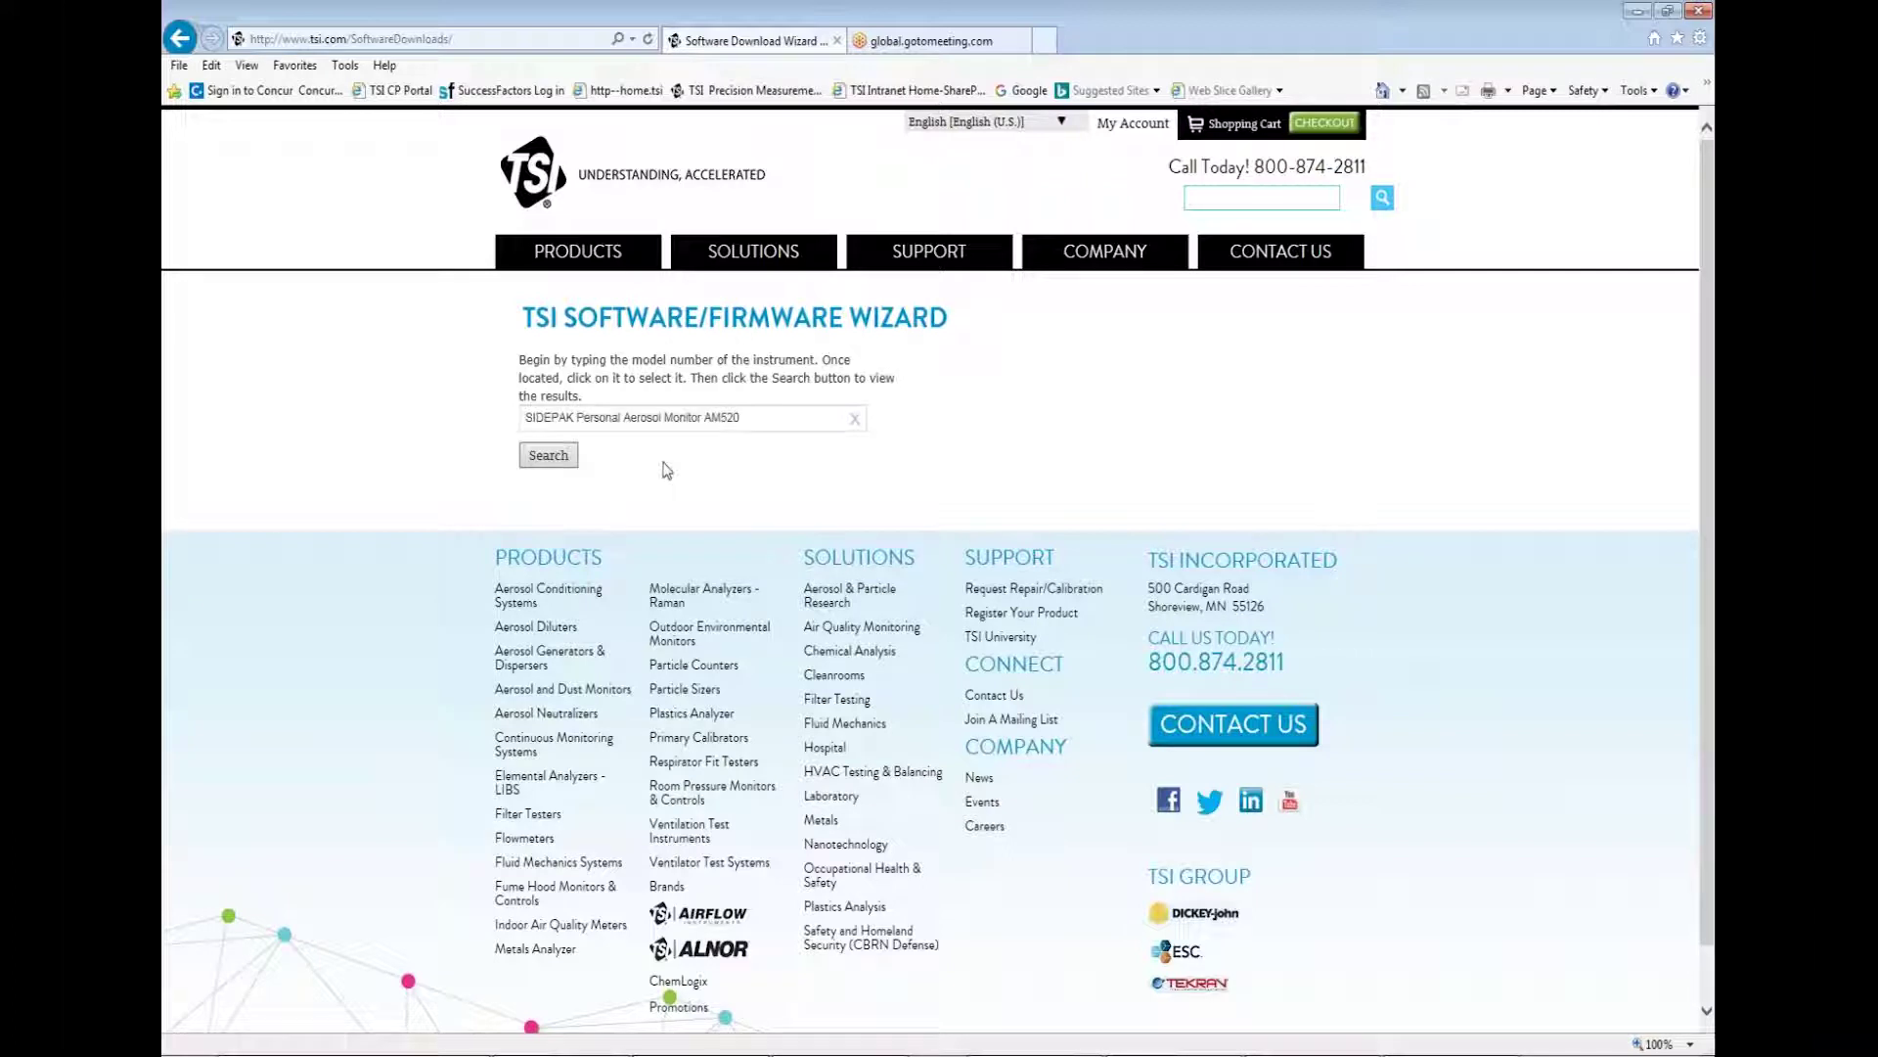
click(566, 460)
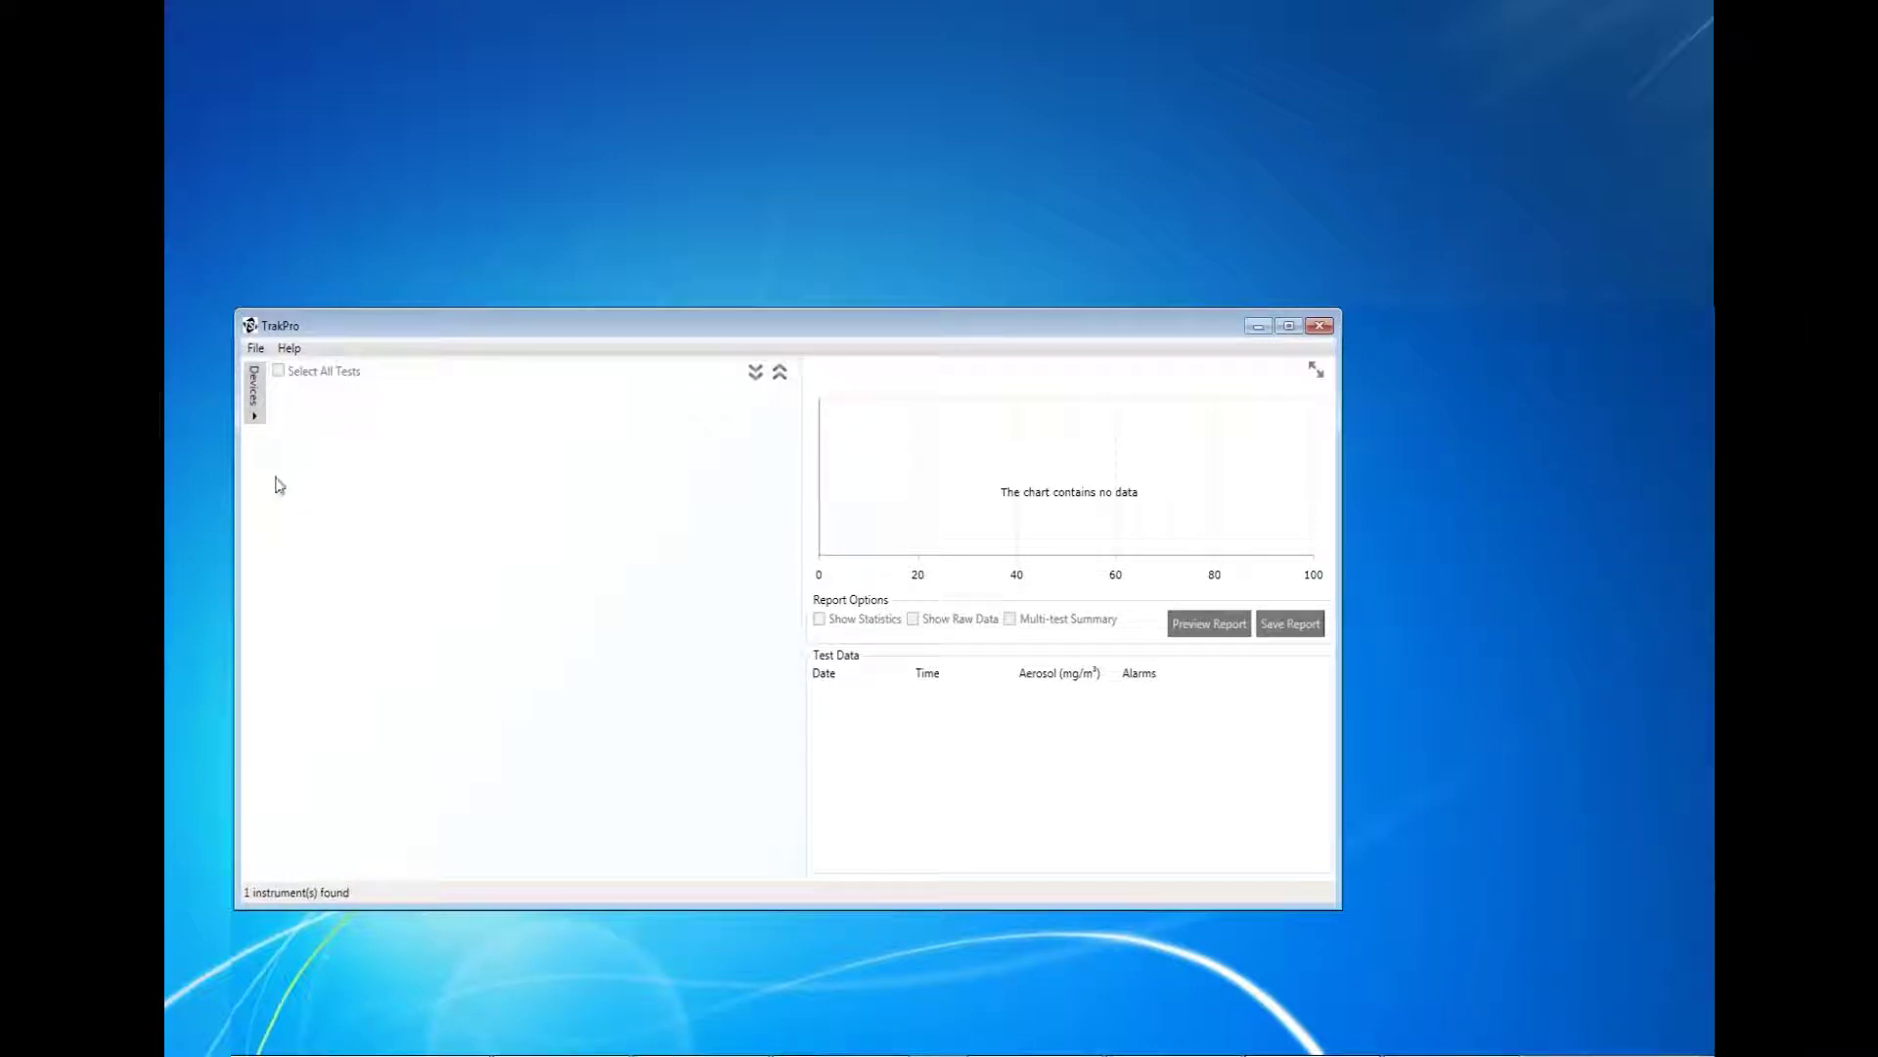
- Show the Connected Devices list with the AM520 on COM3
click(257, 414)
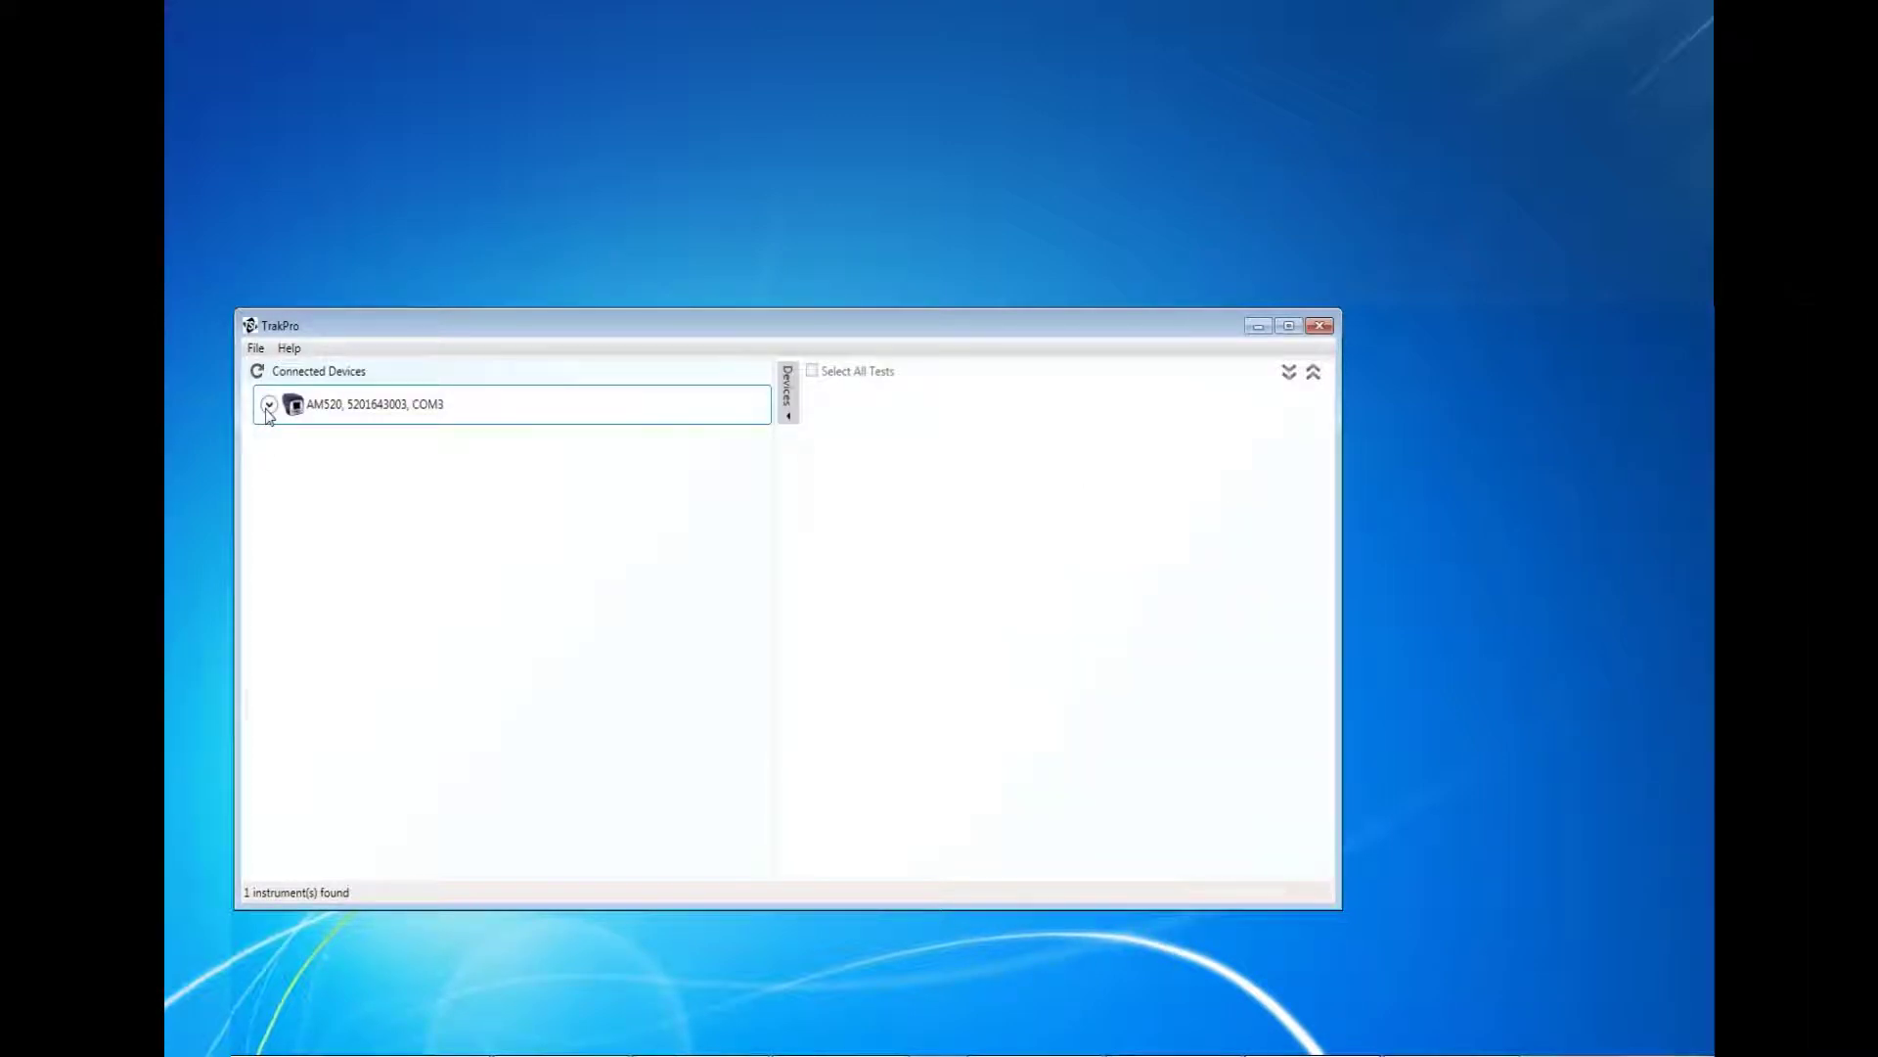
- Expand the AM520, select all five stored tests, and receive them into TrakPro
click(268, 407)
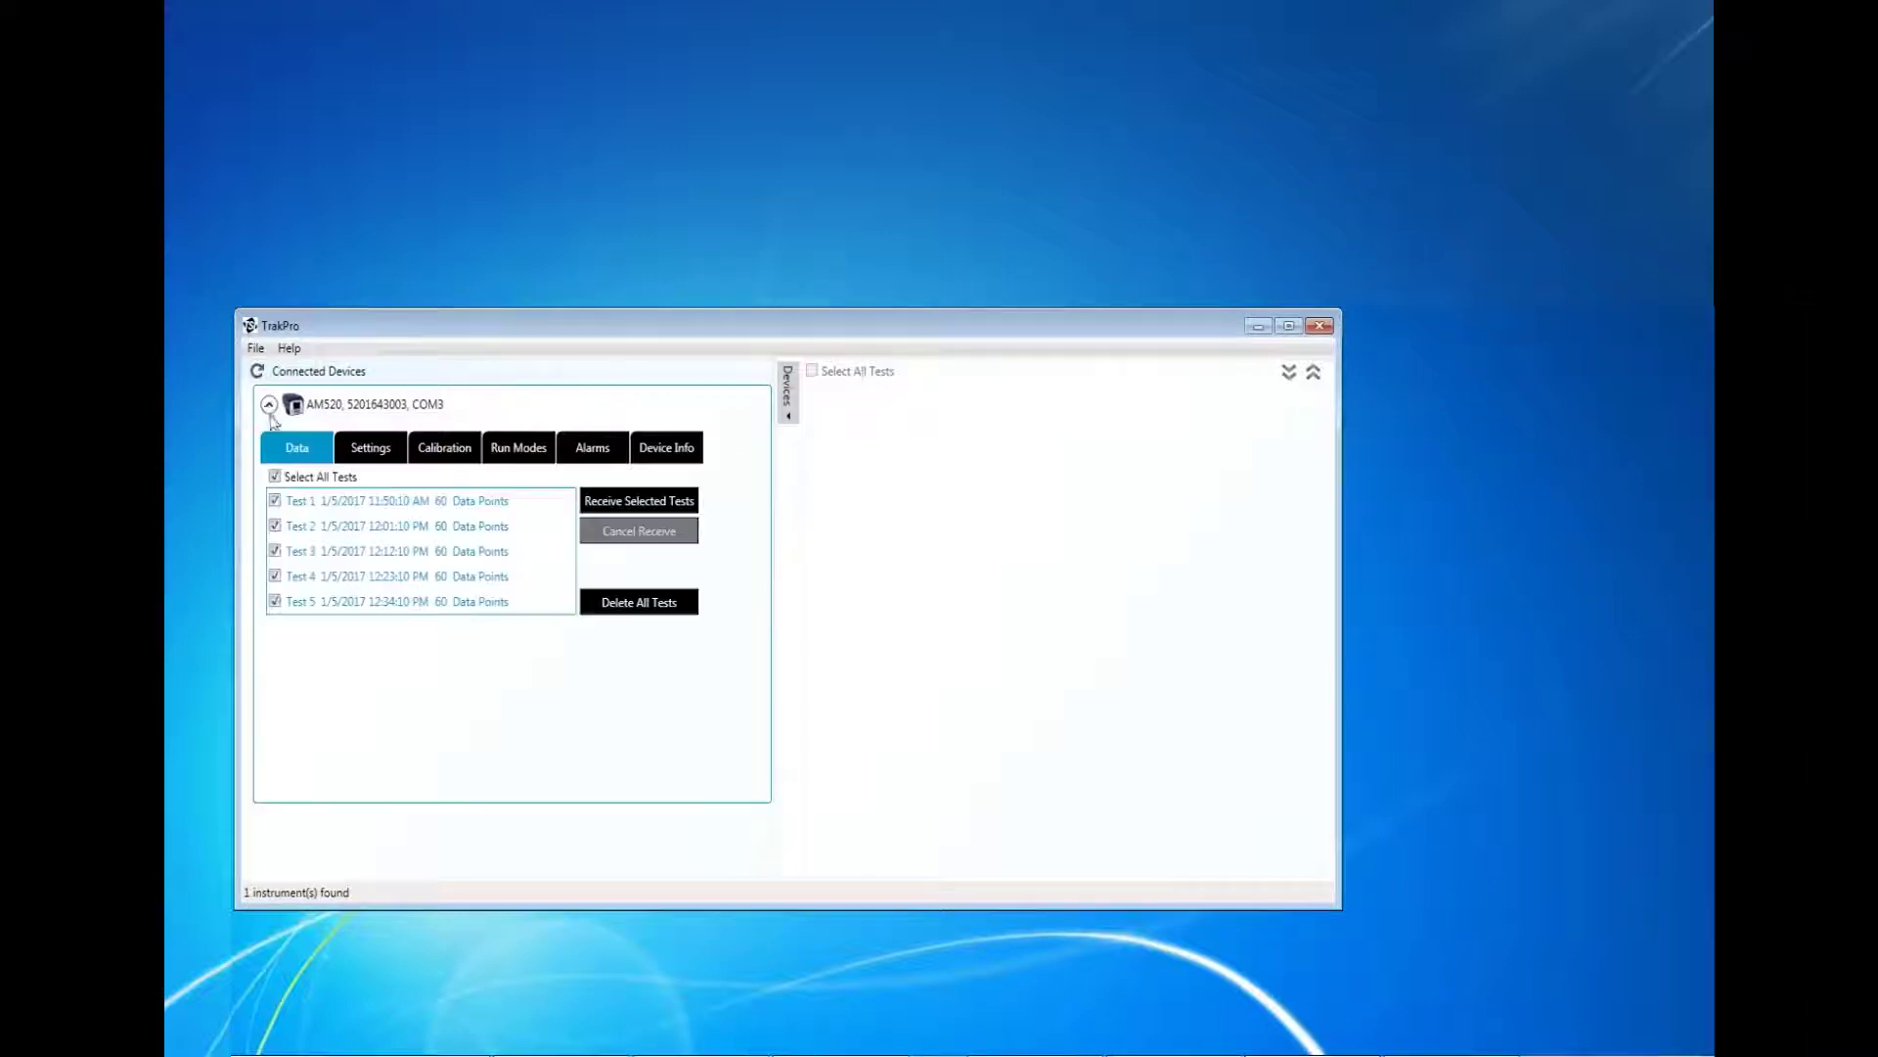
click(276, 502)
click(275, 528)
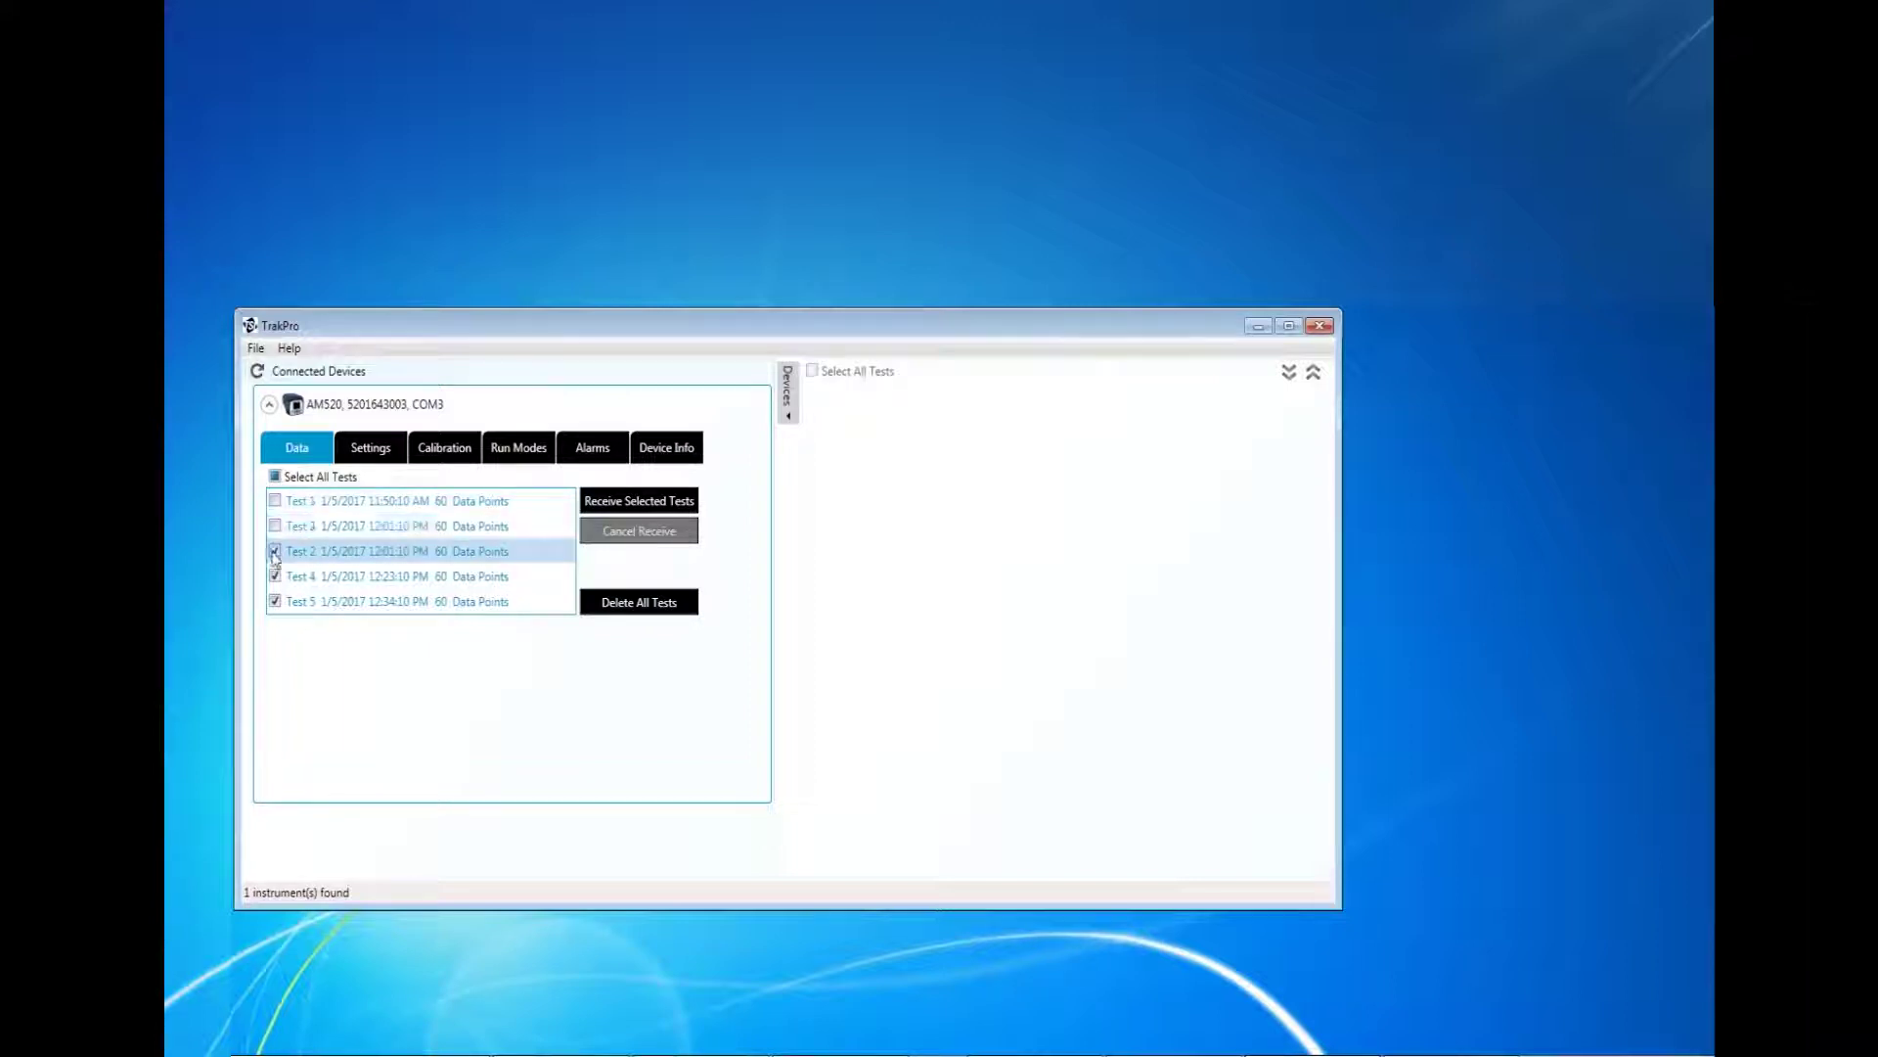
click(275, 552)
click(275, 577)
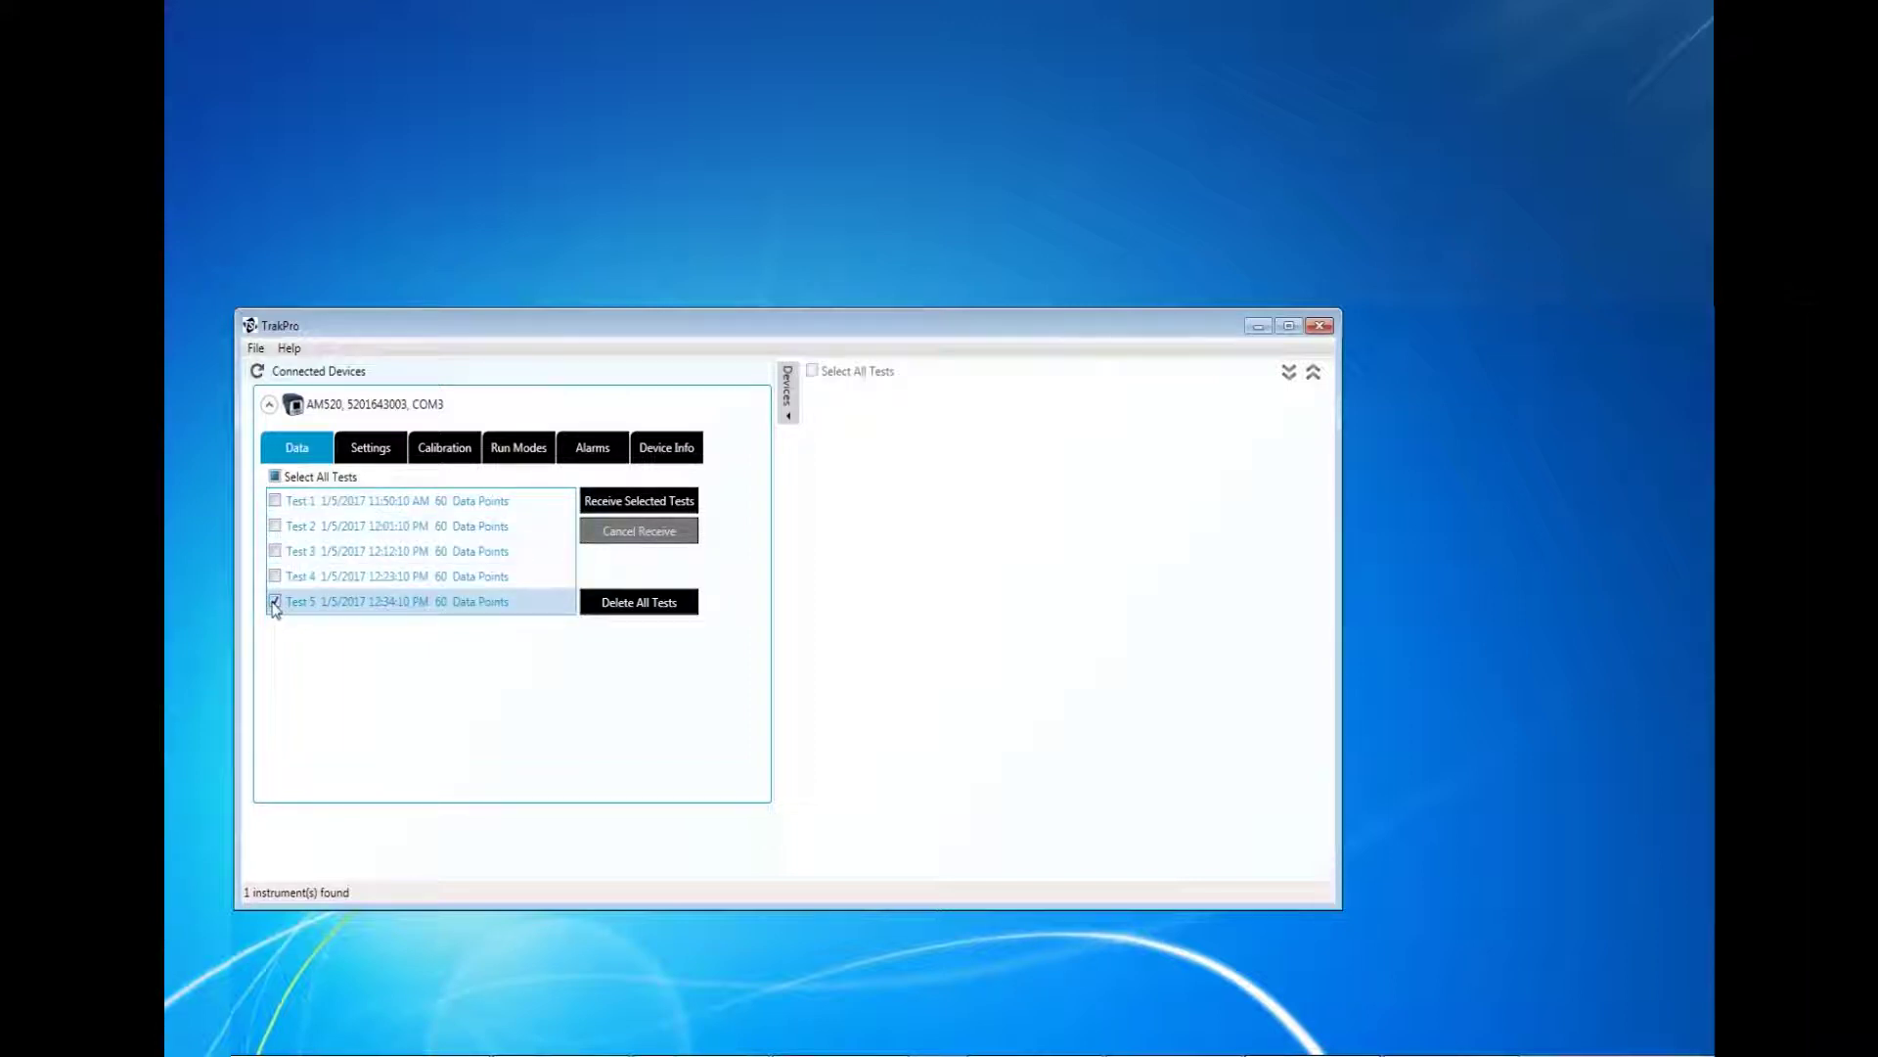
click(274, 602)
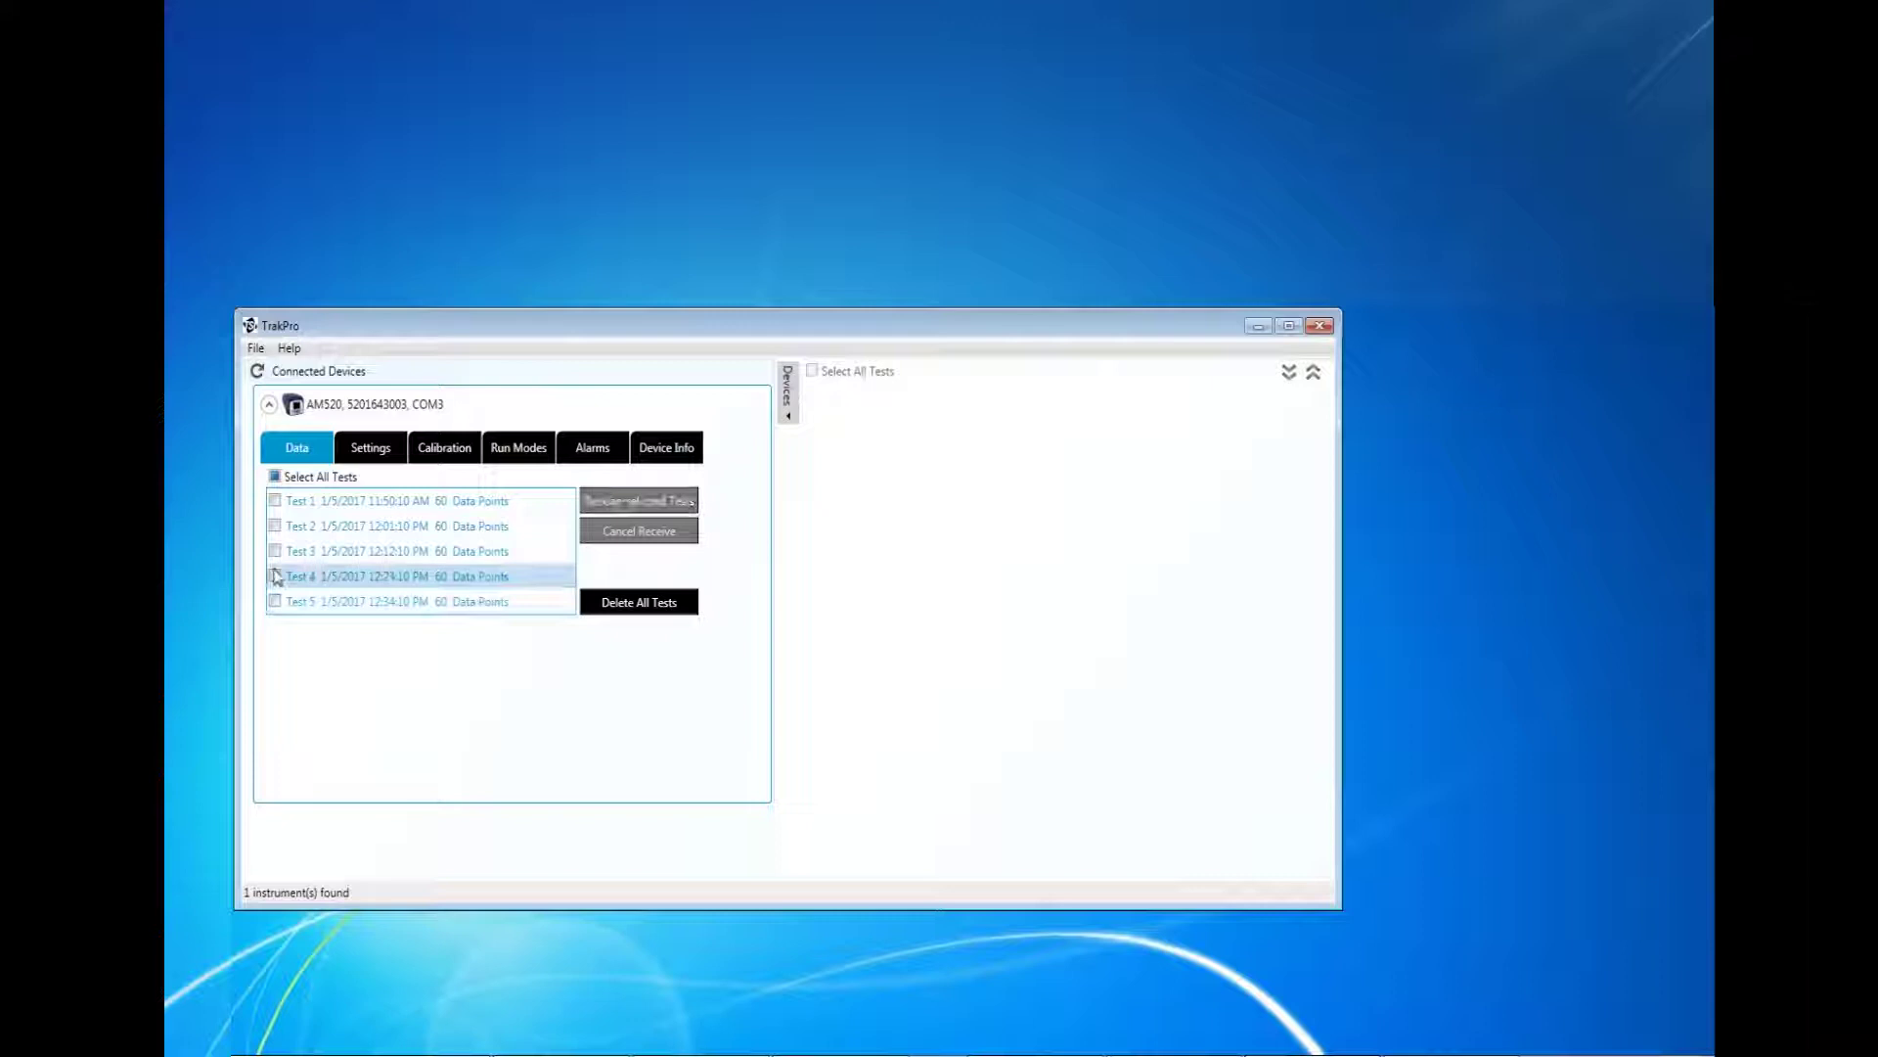
click(275, 478)
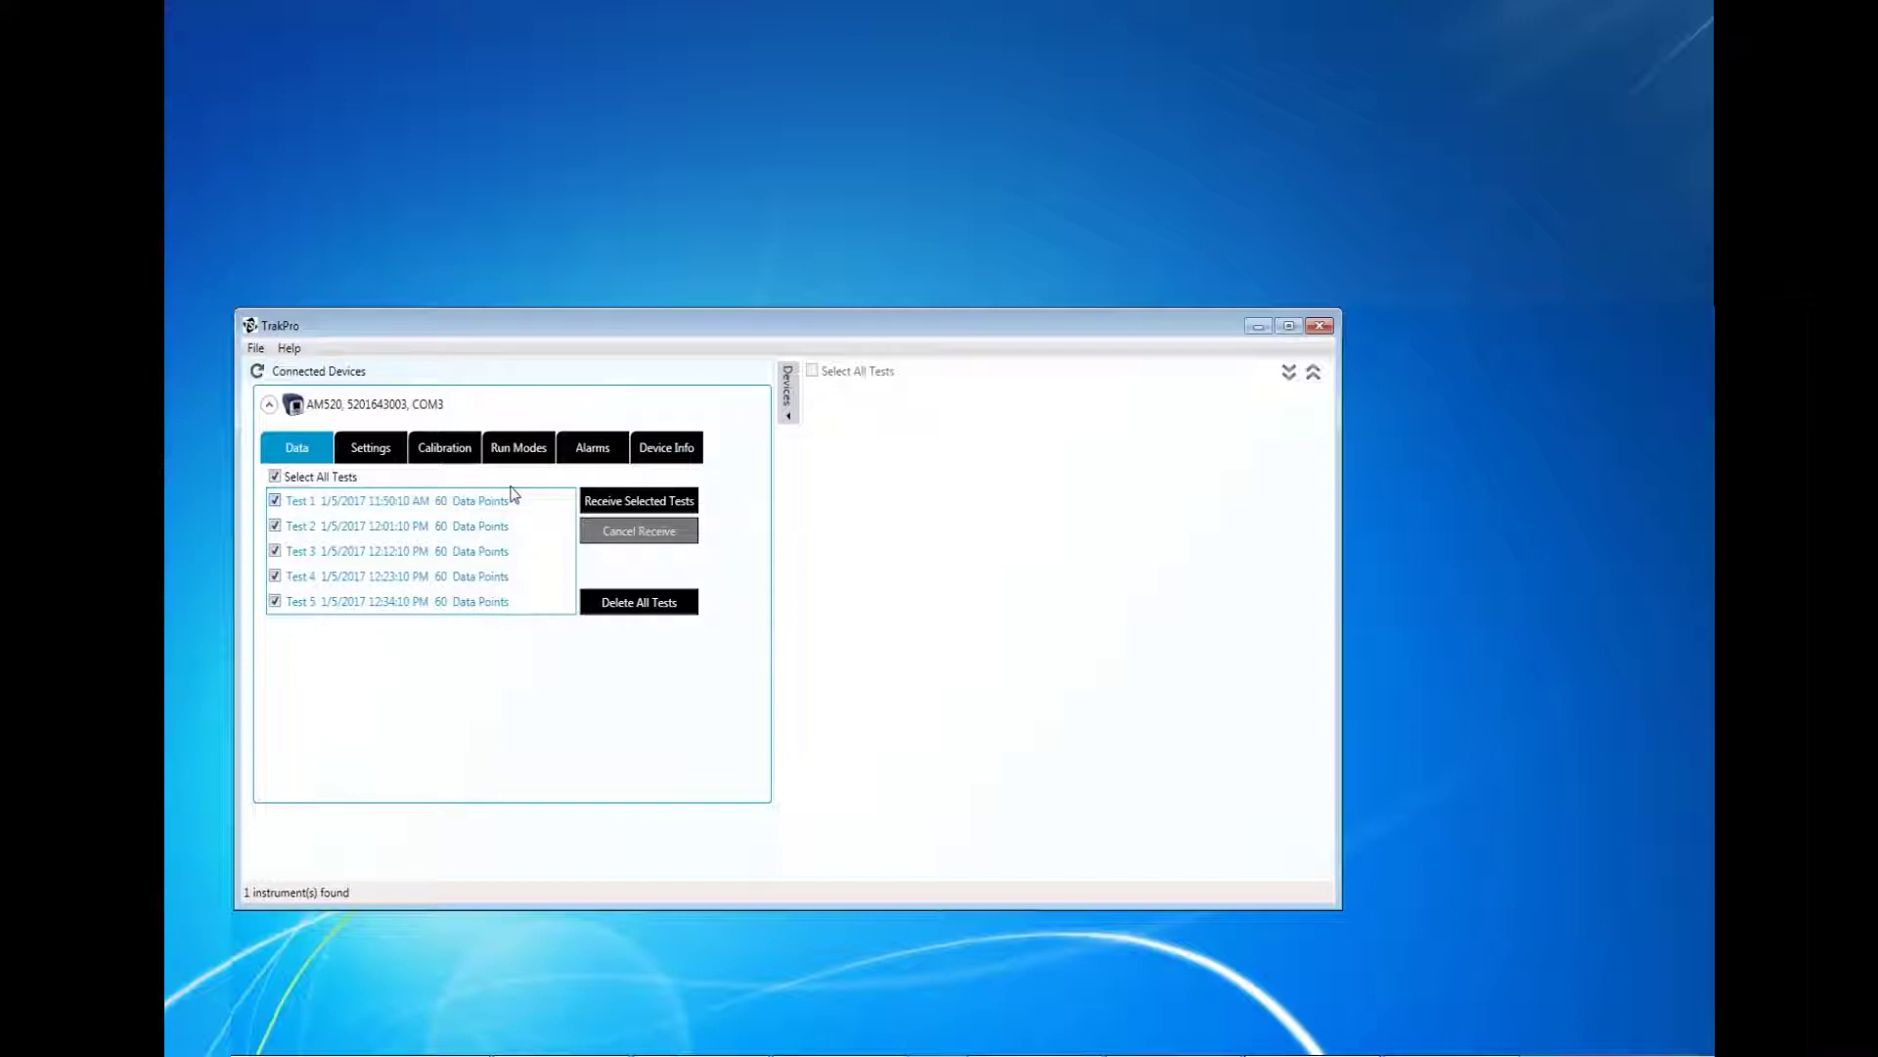
click(594, 502)
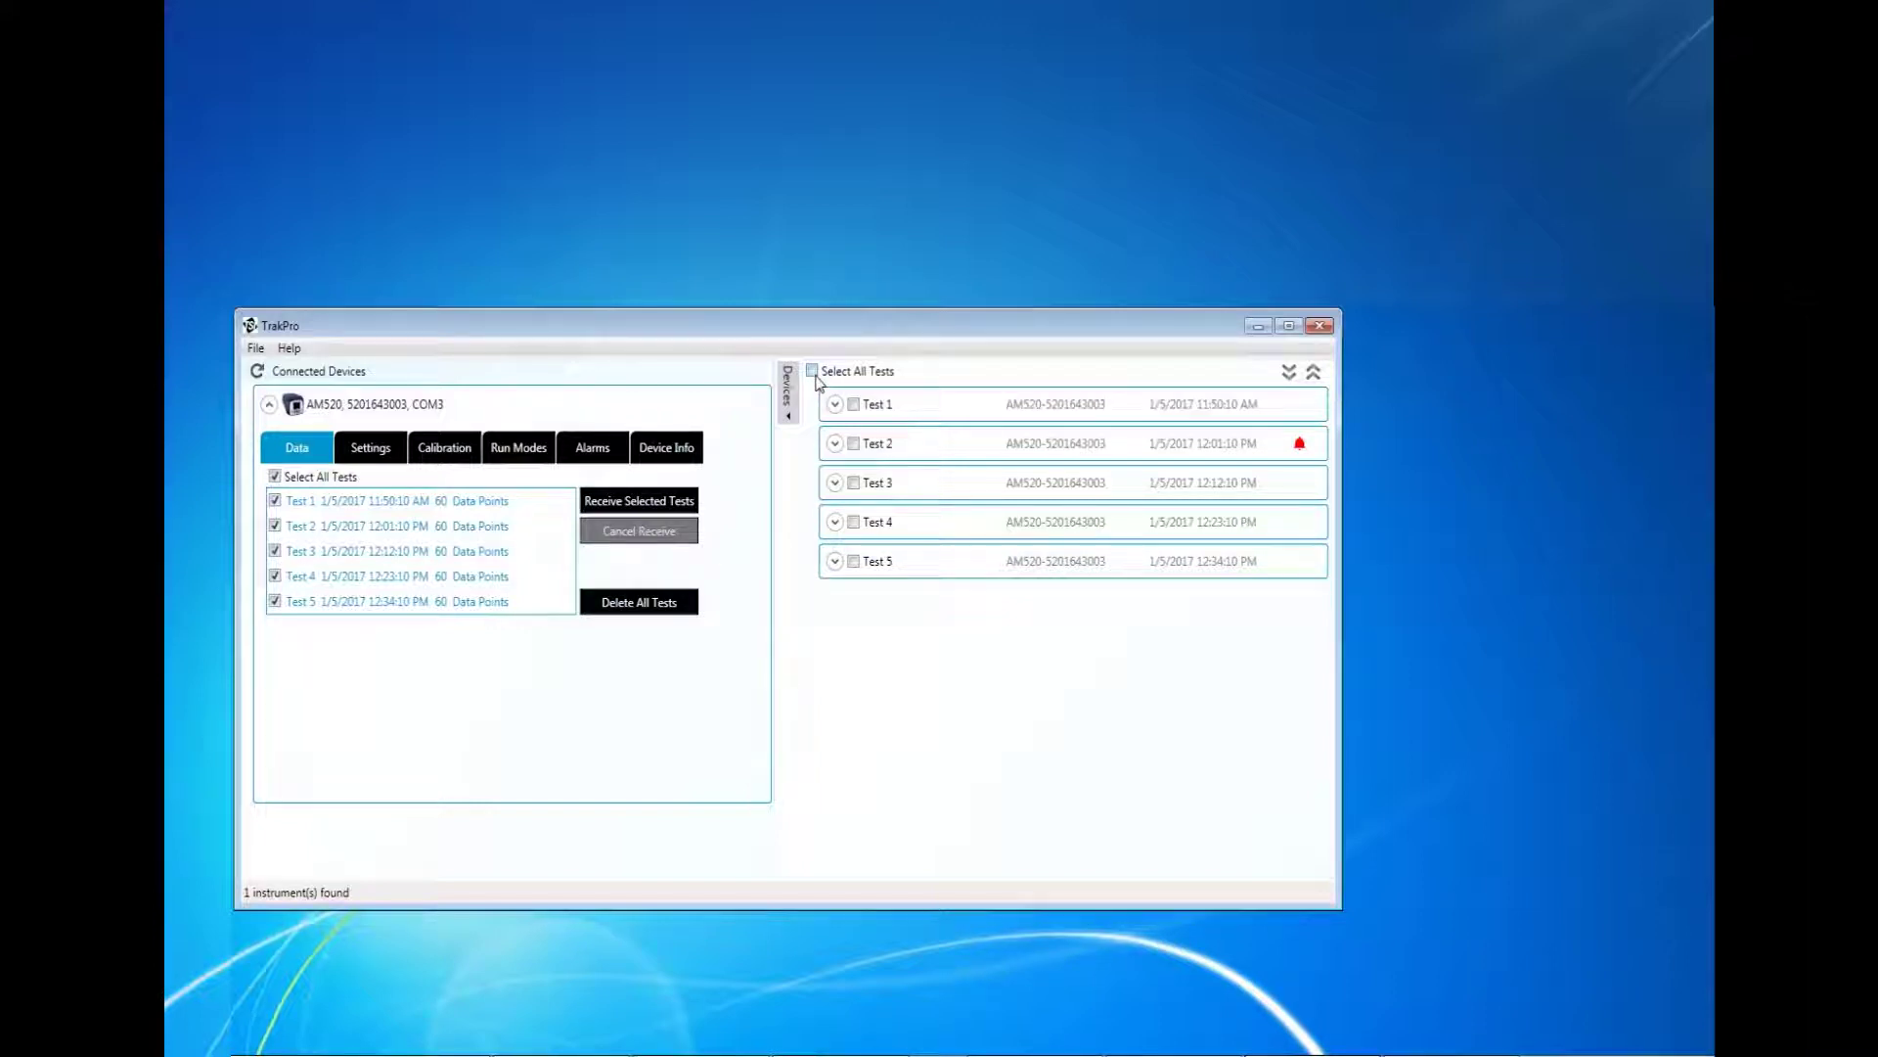
- Graph all five tests, then Save All over the existing Name.tpx
click(818, 377)
click(254, 352)
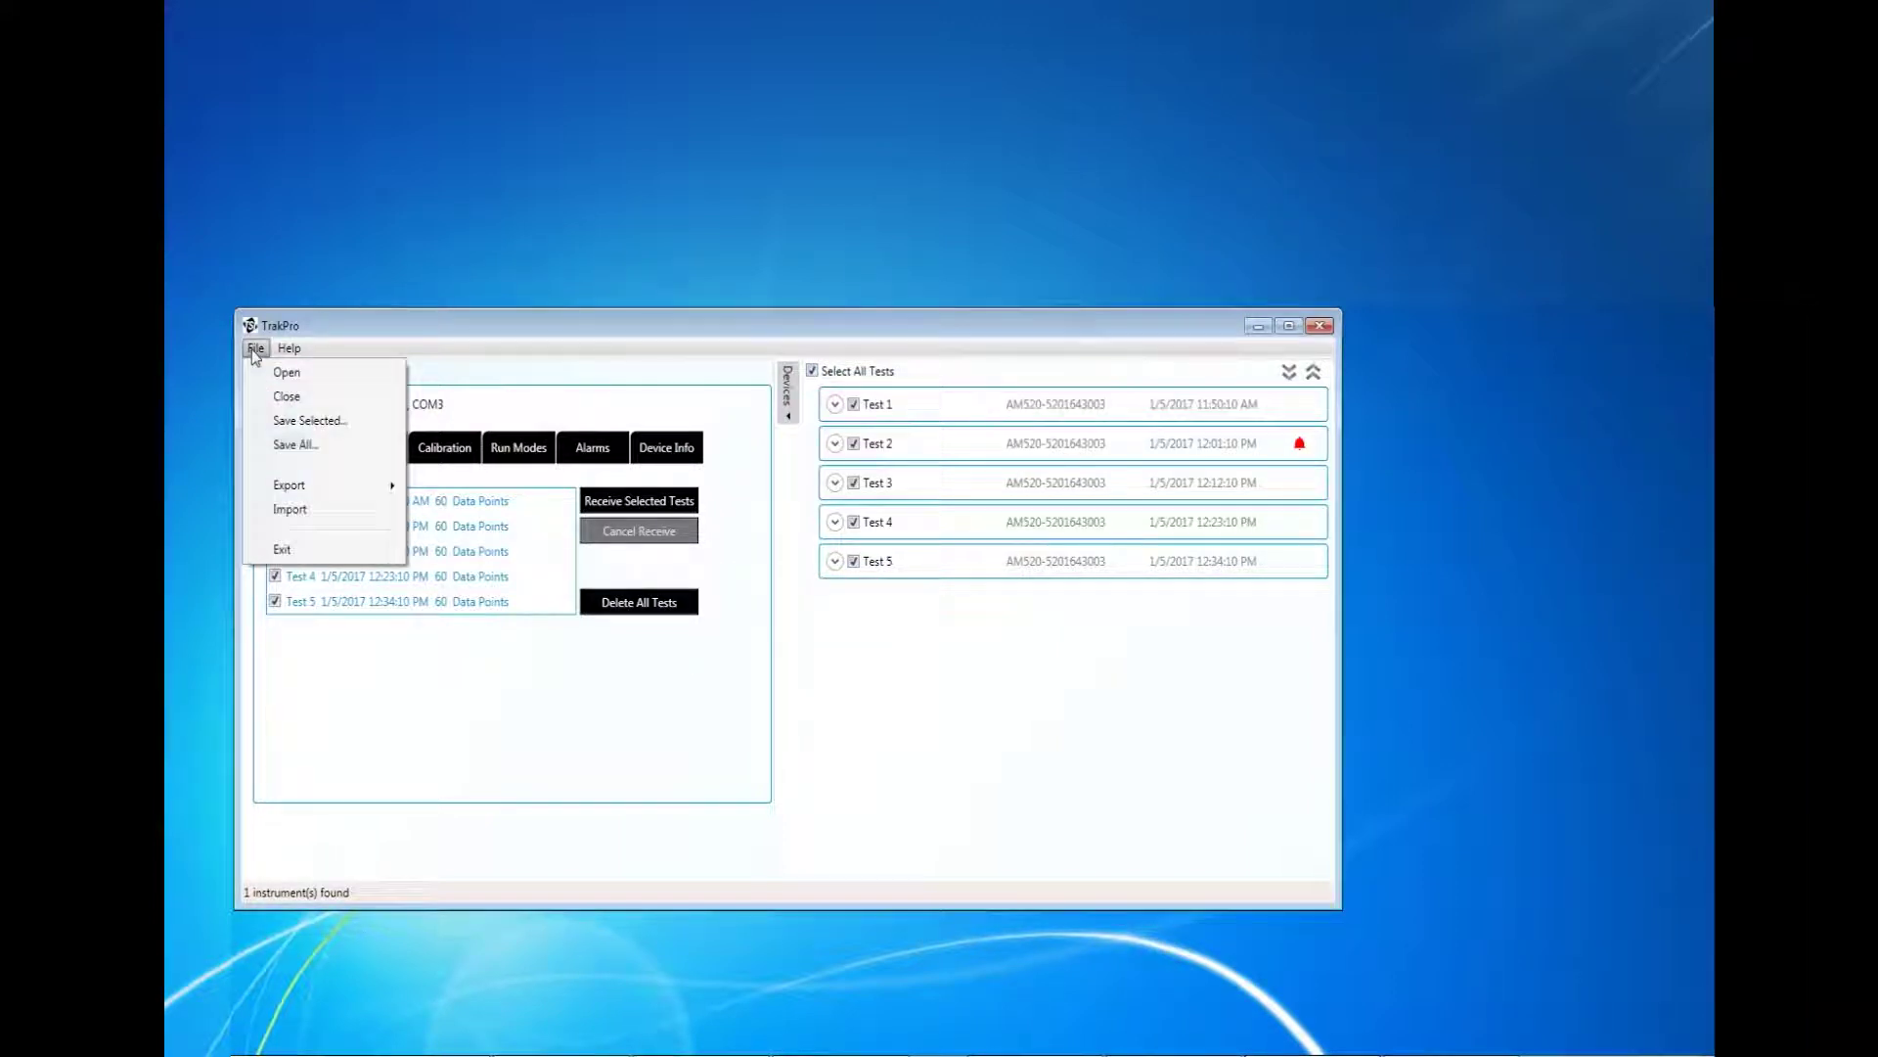
click(284, 446)
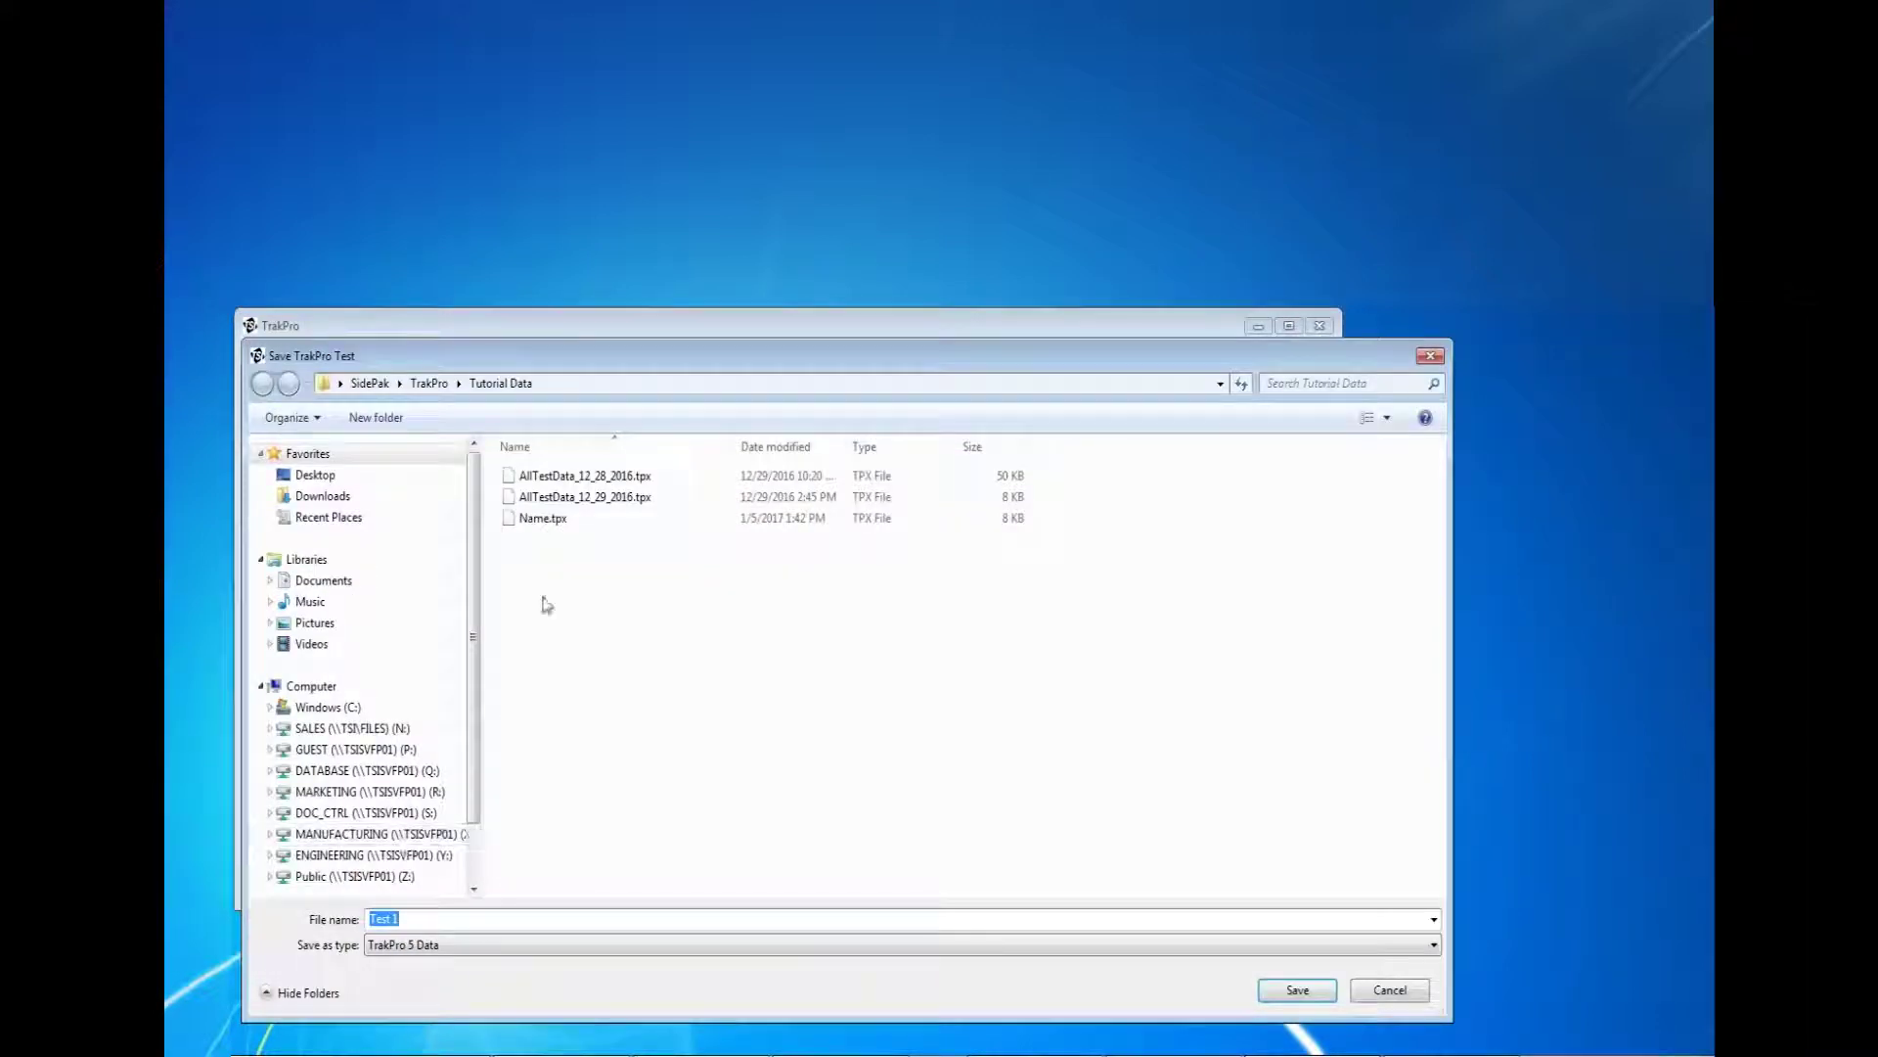
click(554, 525)
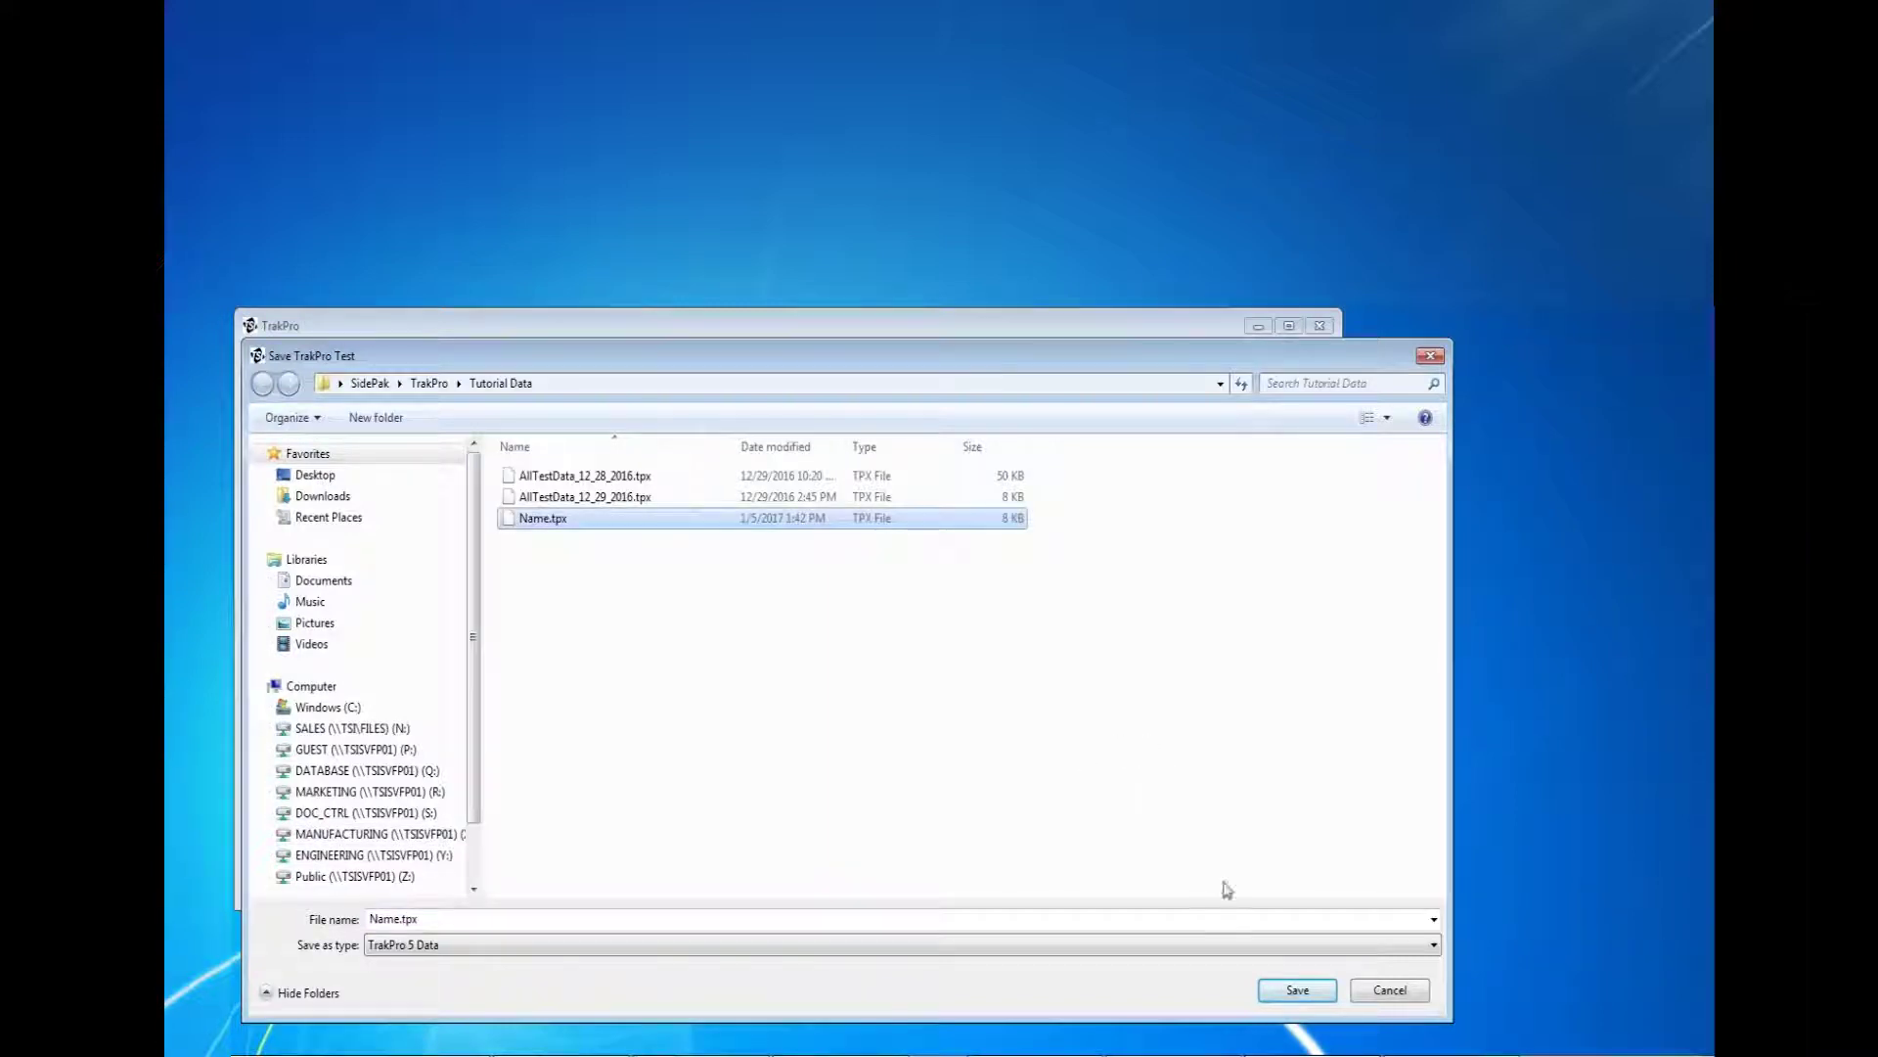
click(1285, 995)
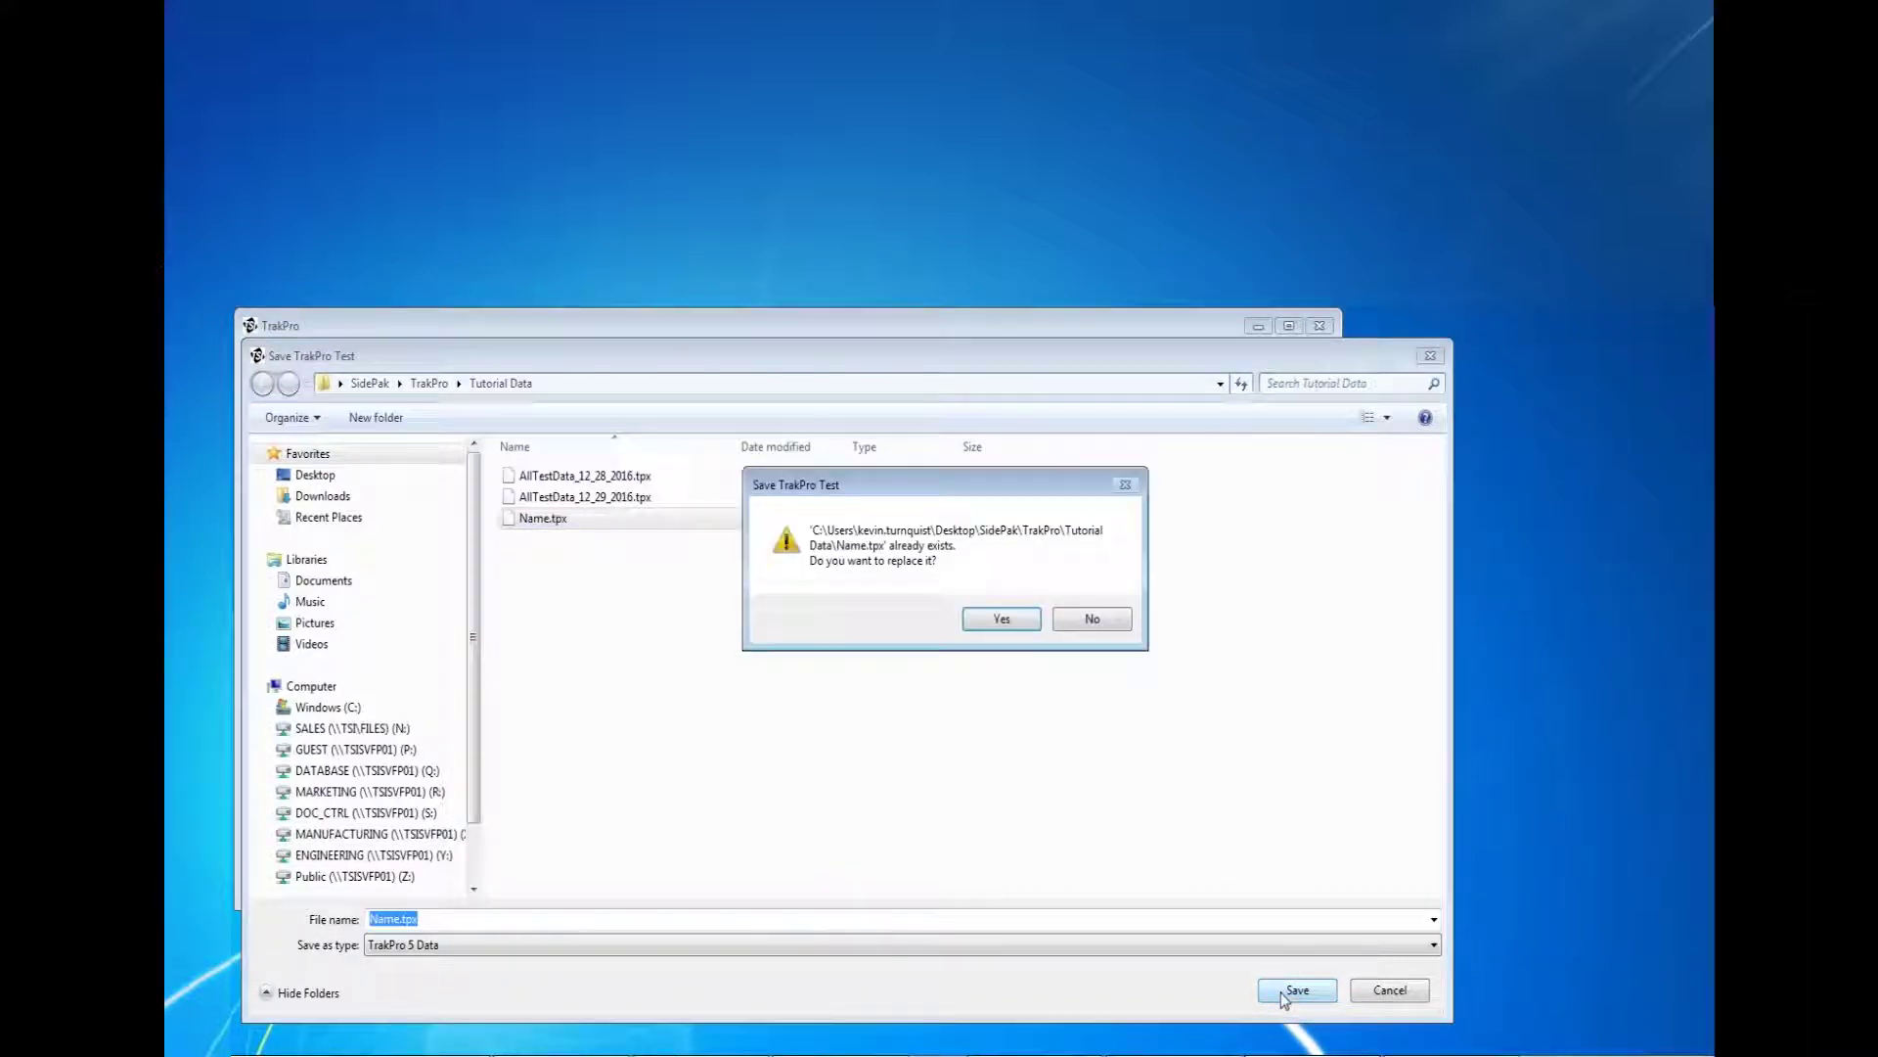
click(1012, 630)
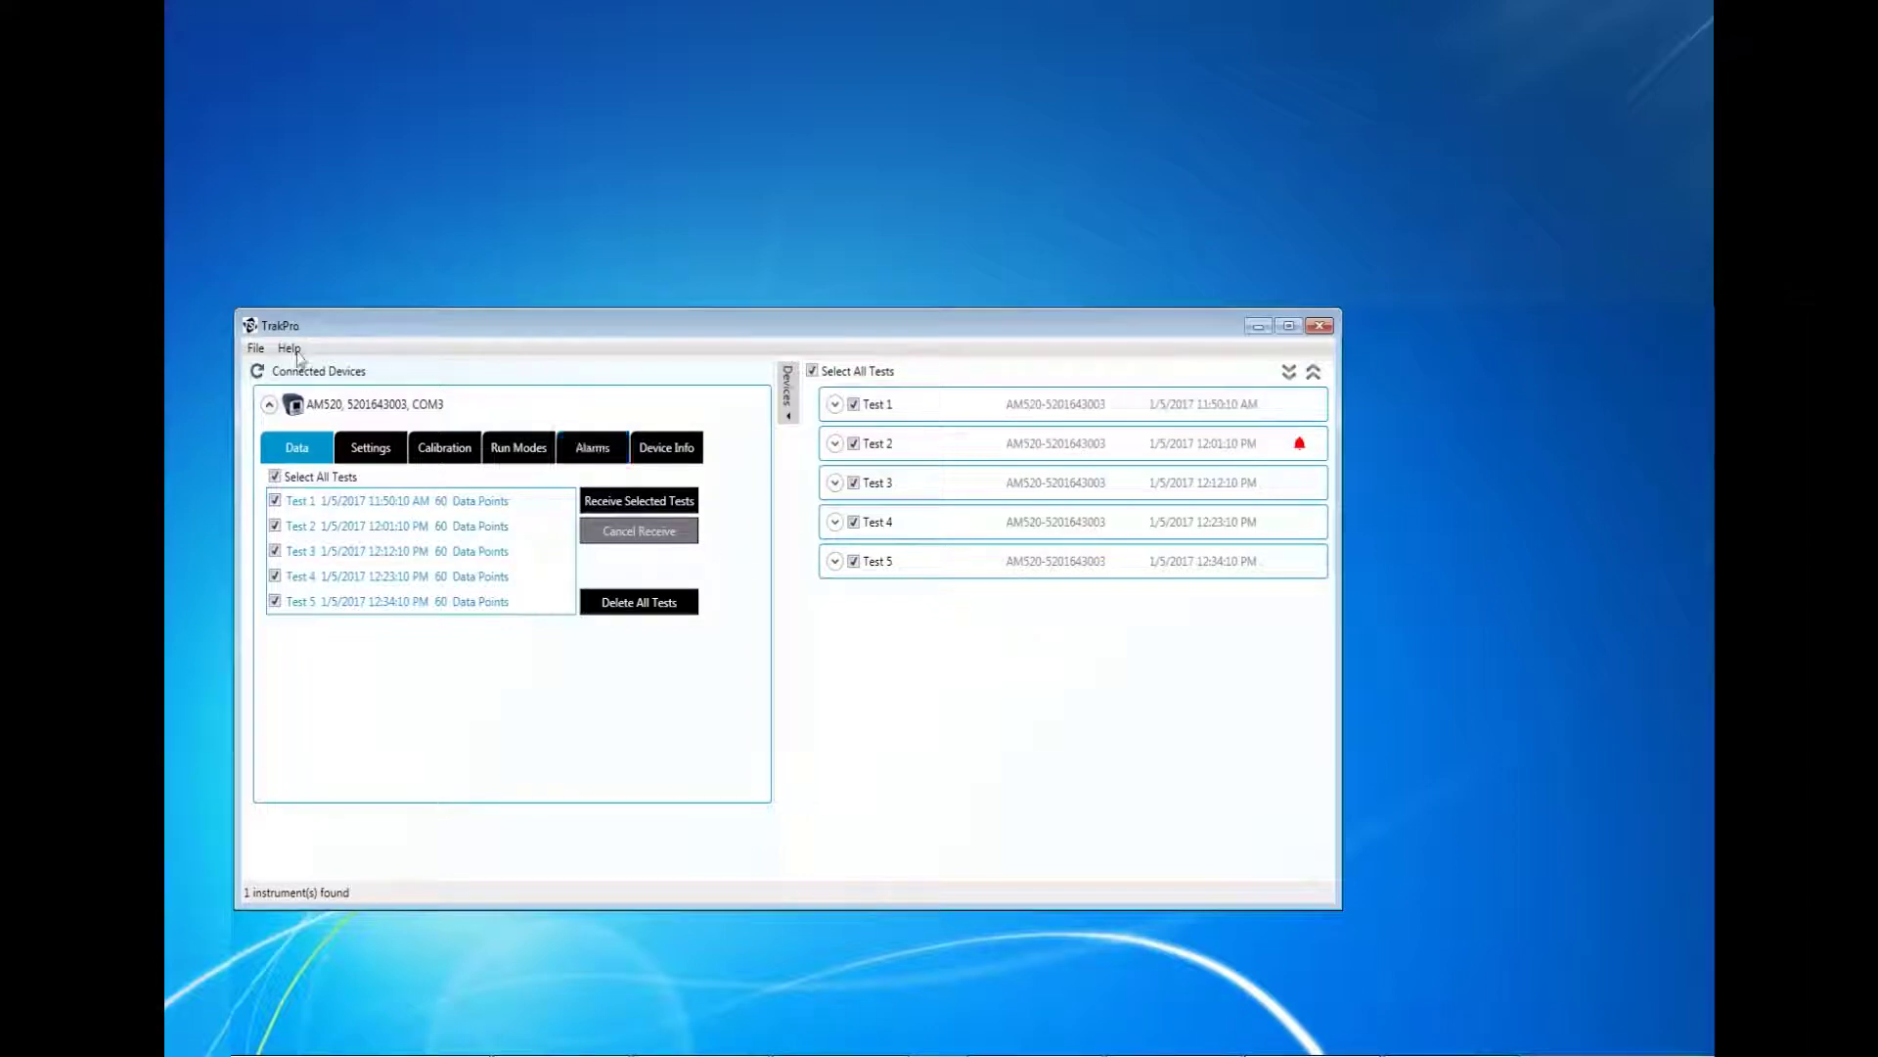
- Open Name.tpx from Tutorial Data and hide the devices panel to show the chart
click(264, 349)
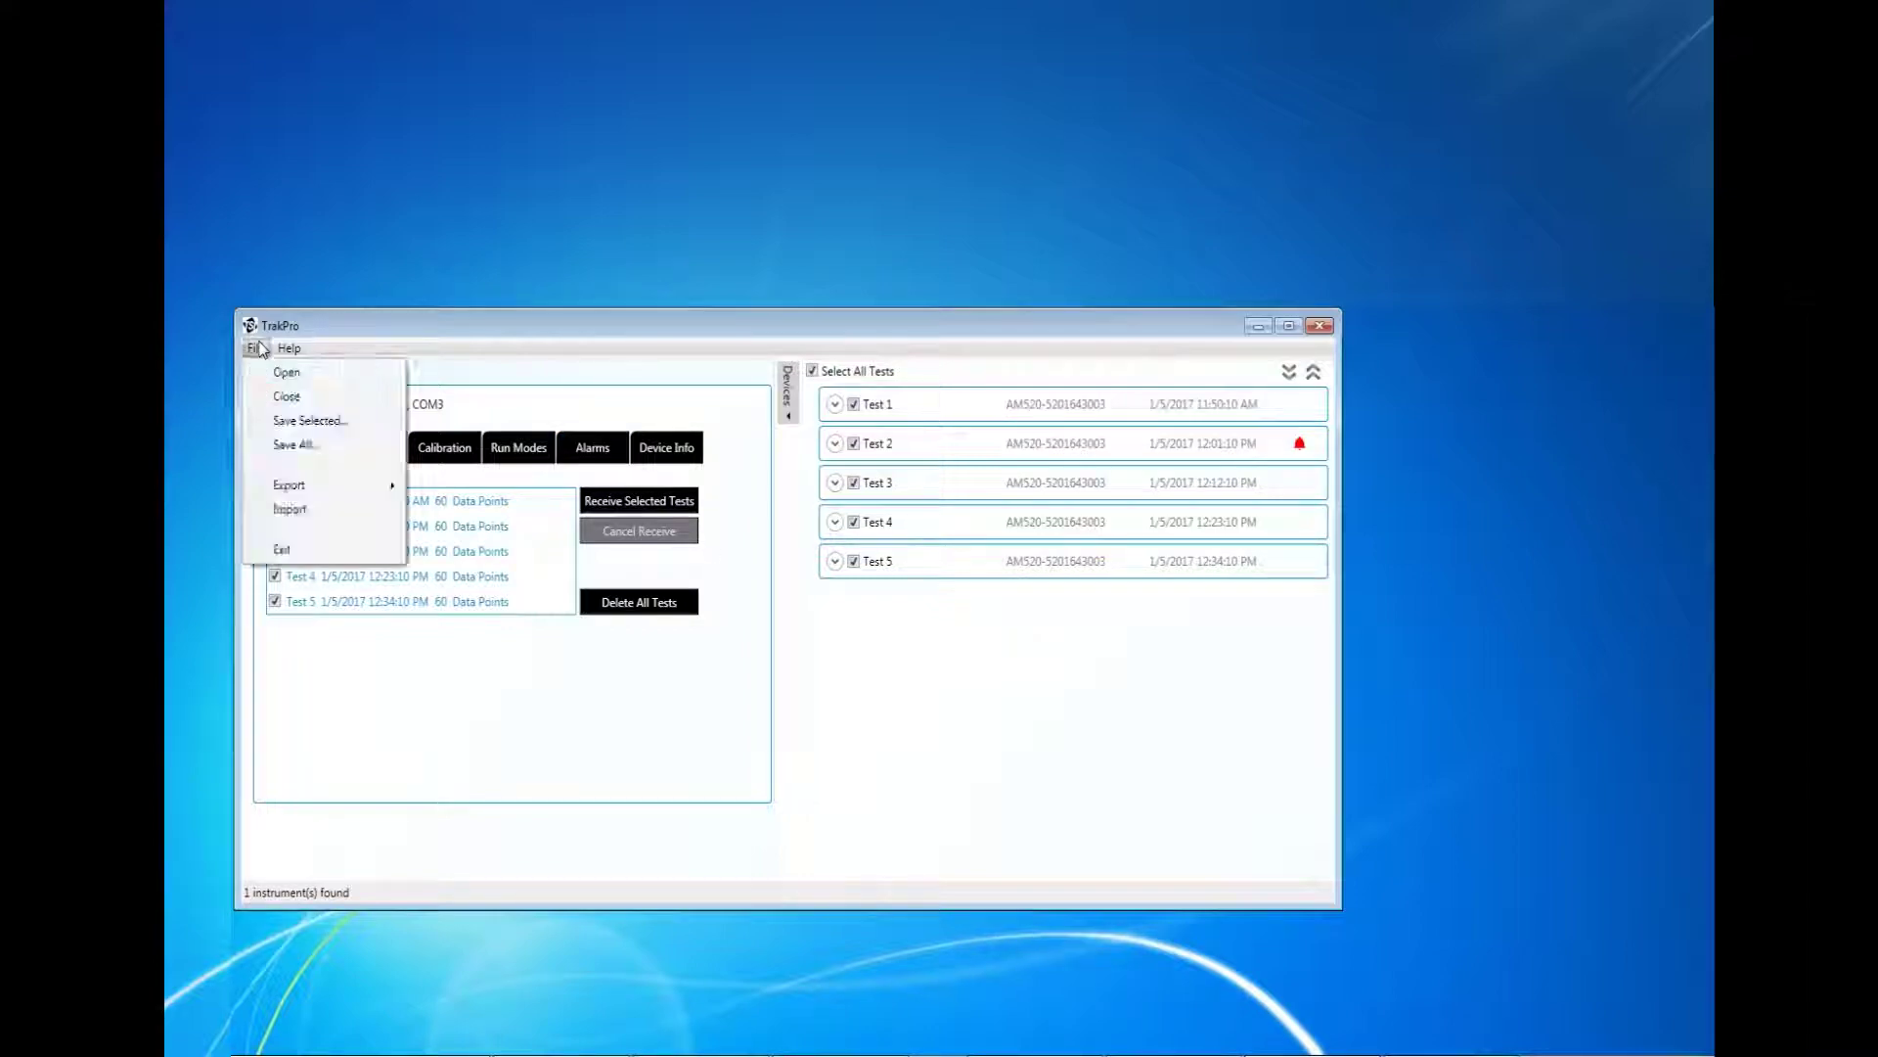
click(291, 388)
click(650, 524)
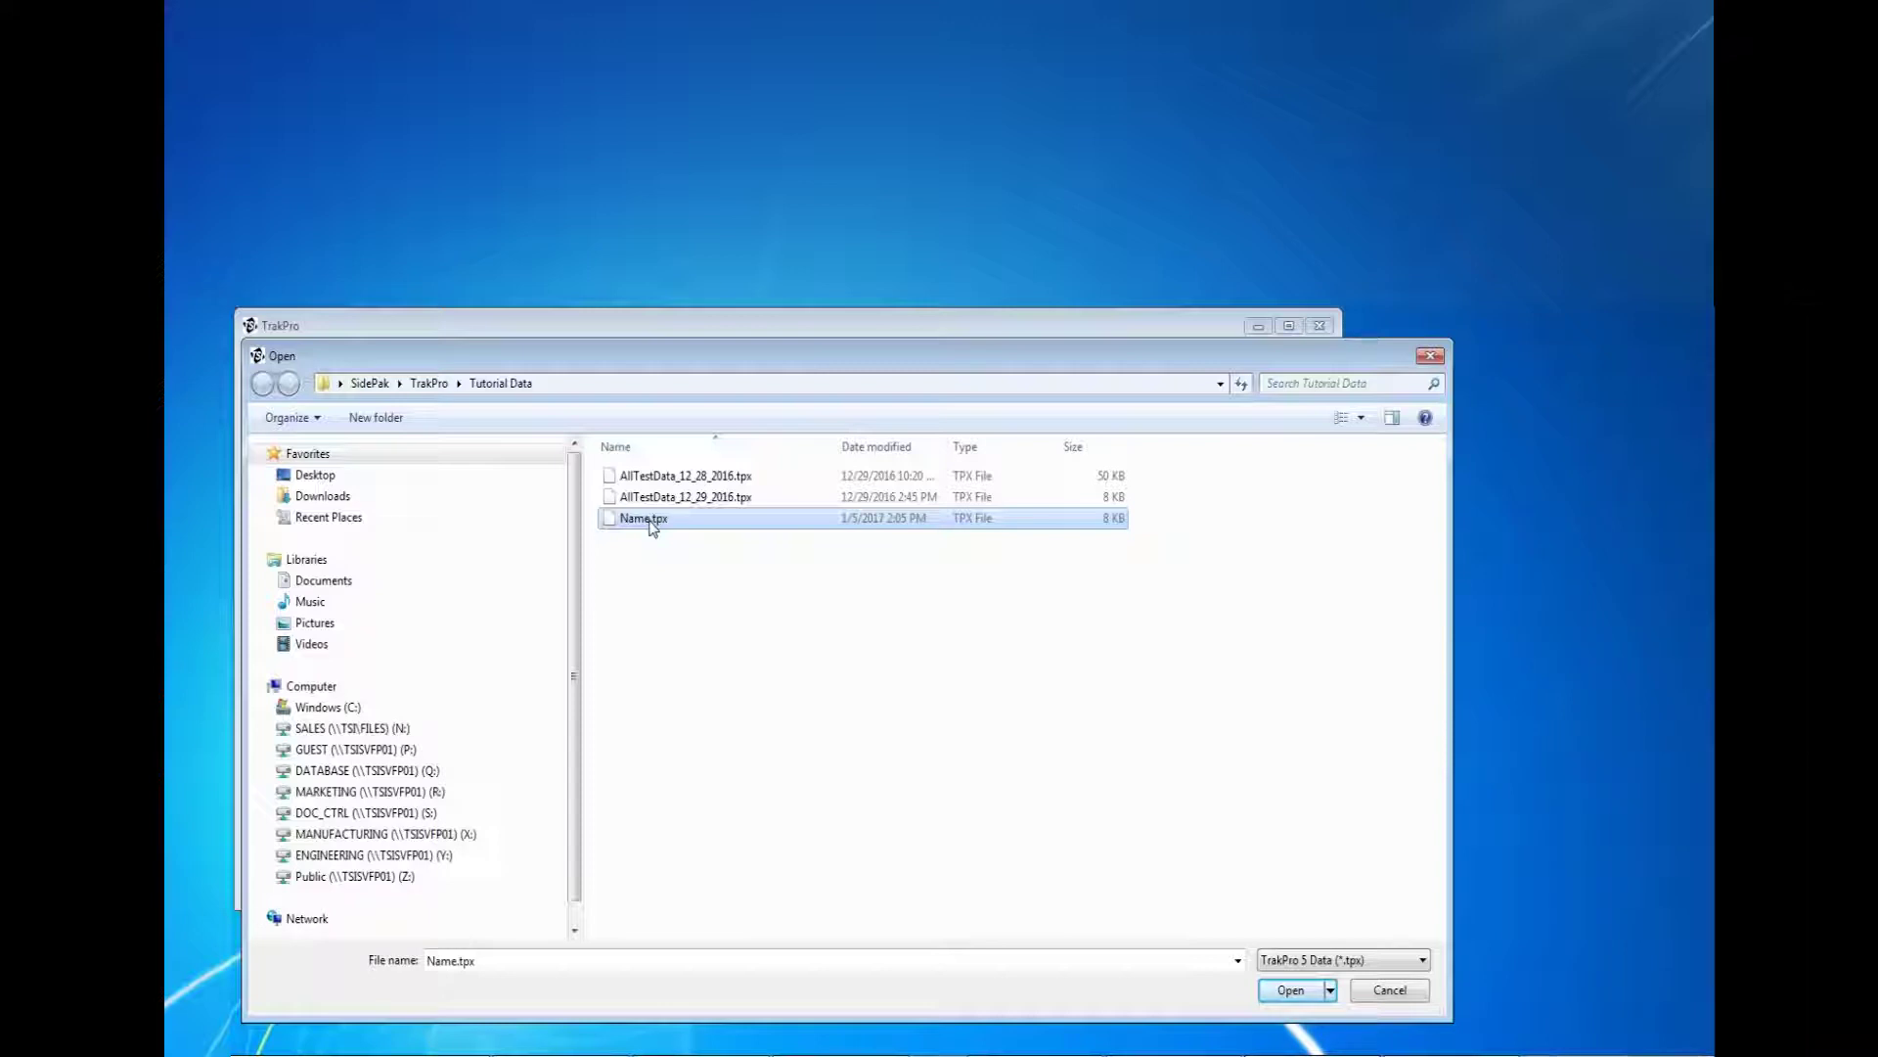
click(1284, 990)
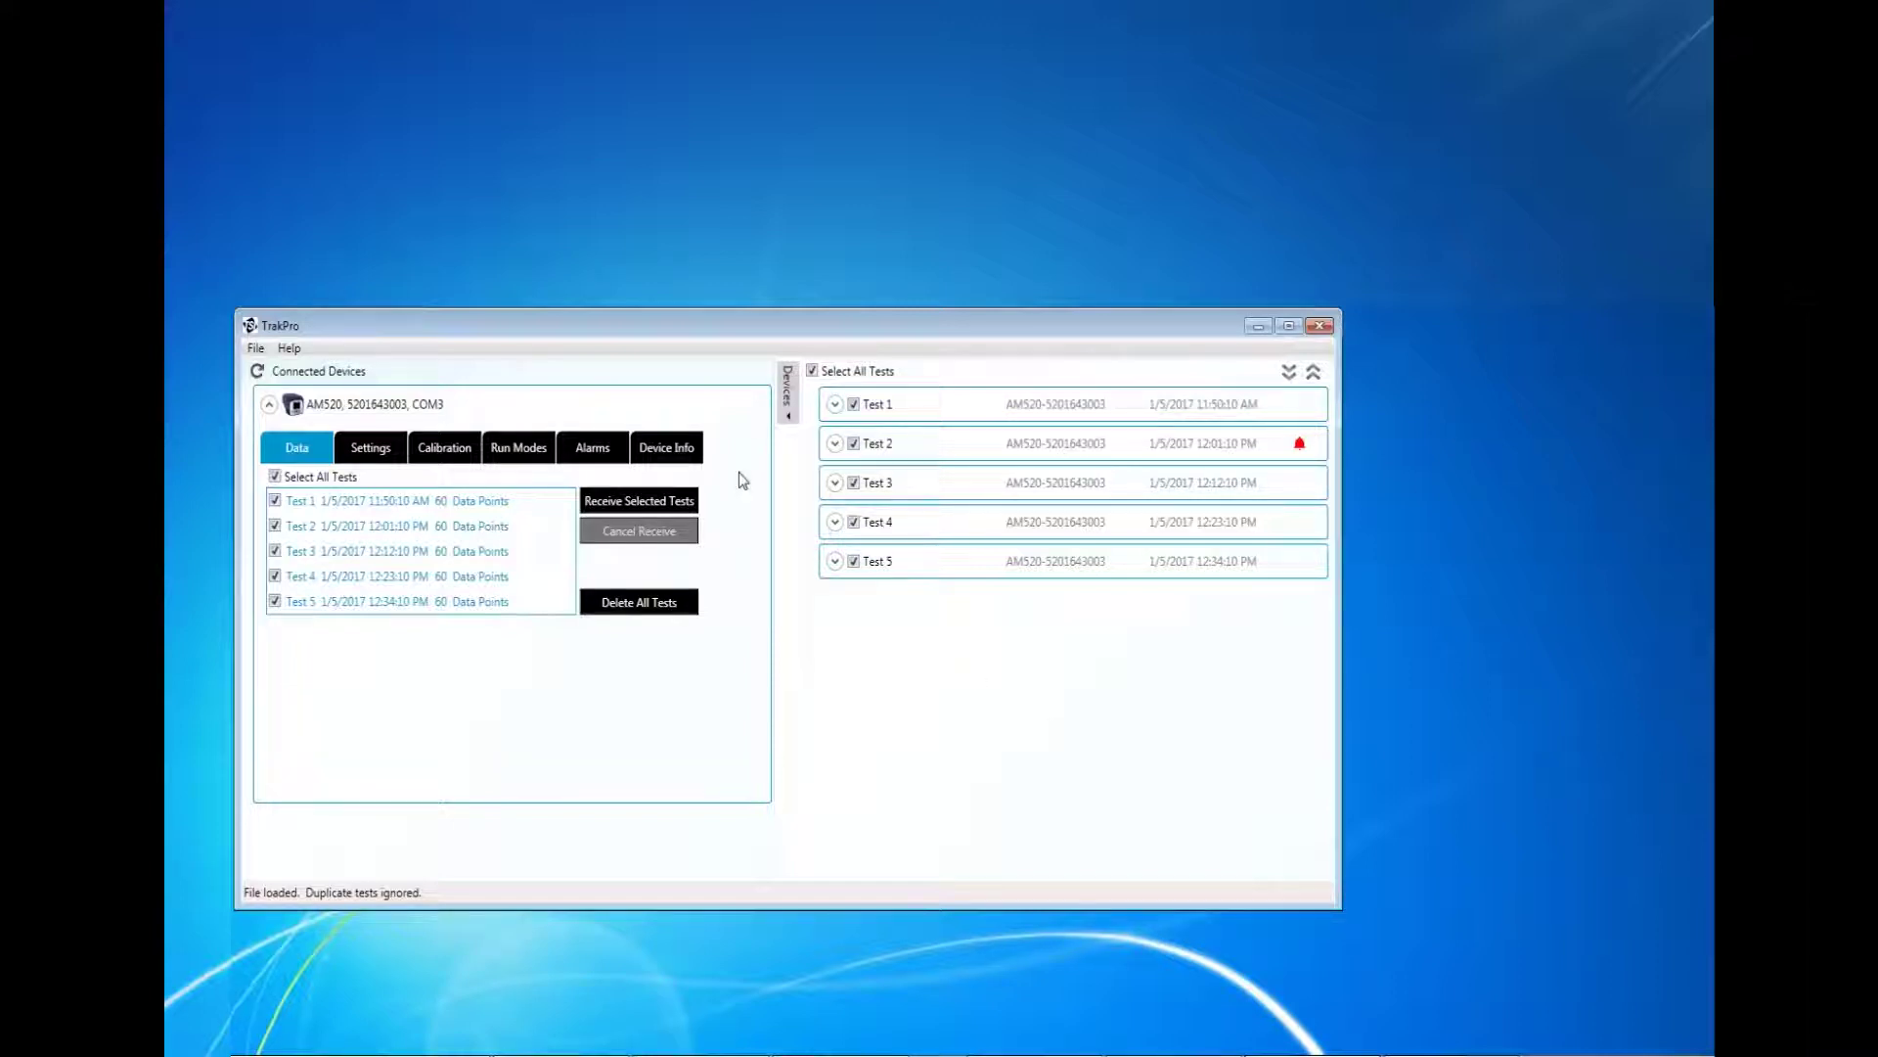
click(788, 396)
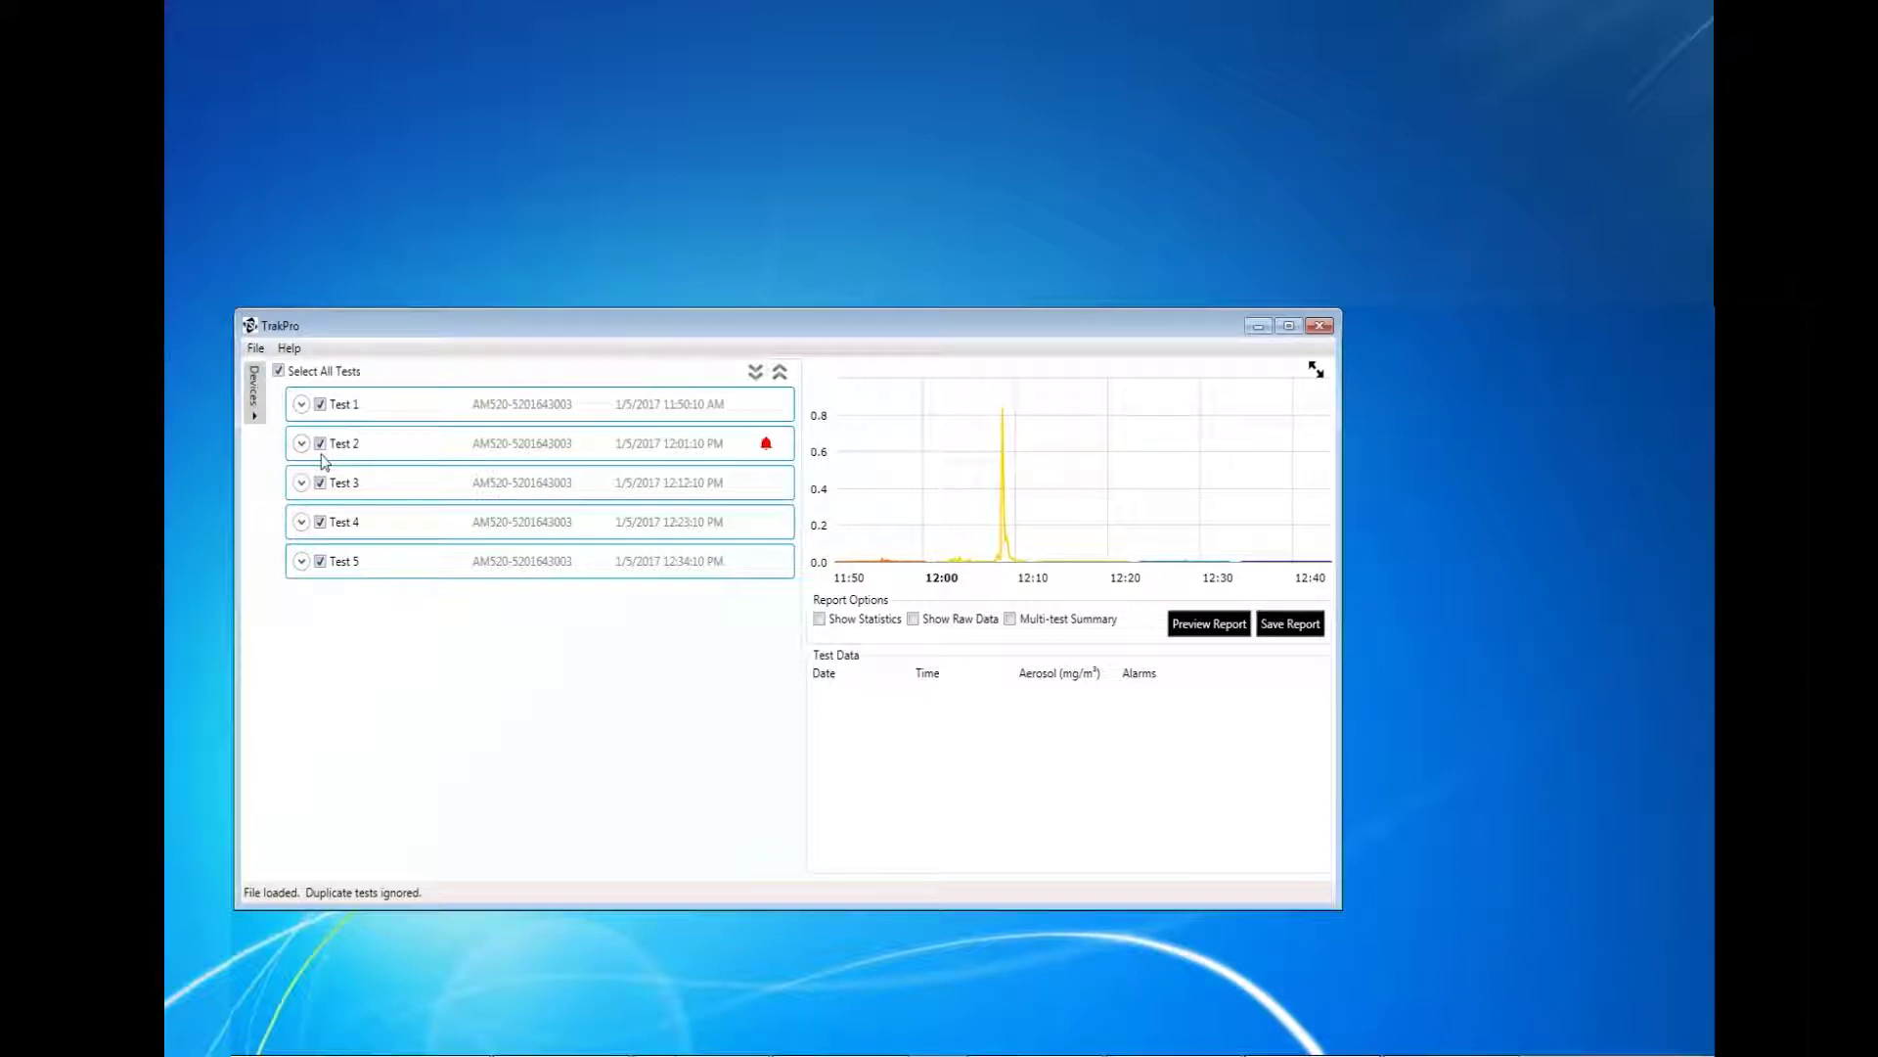
click(320, 404)
click(320, 443)
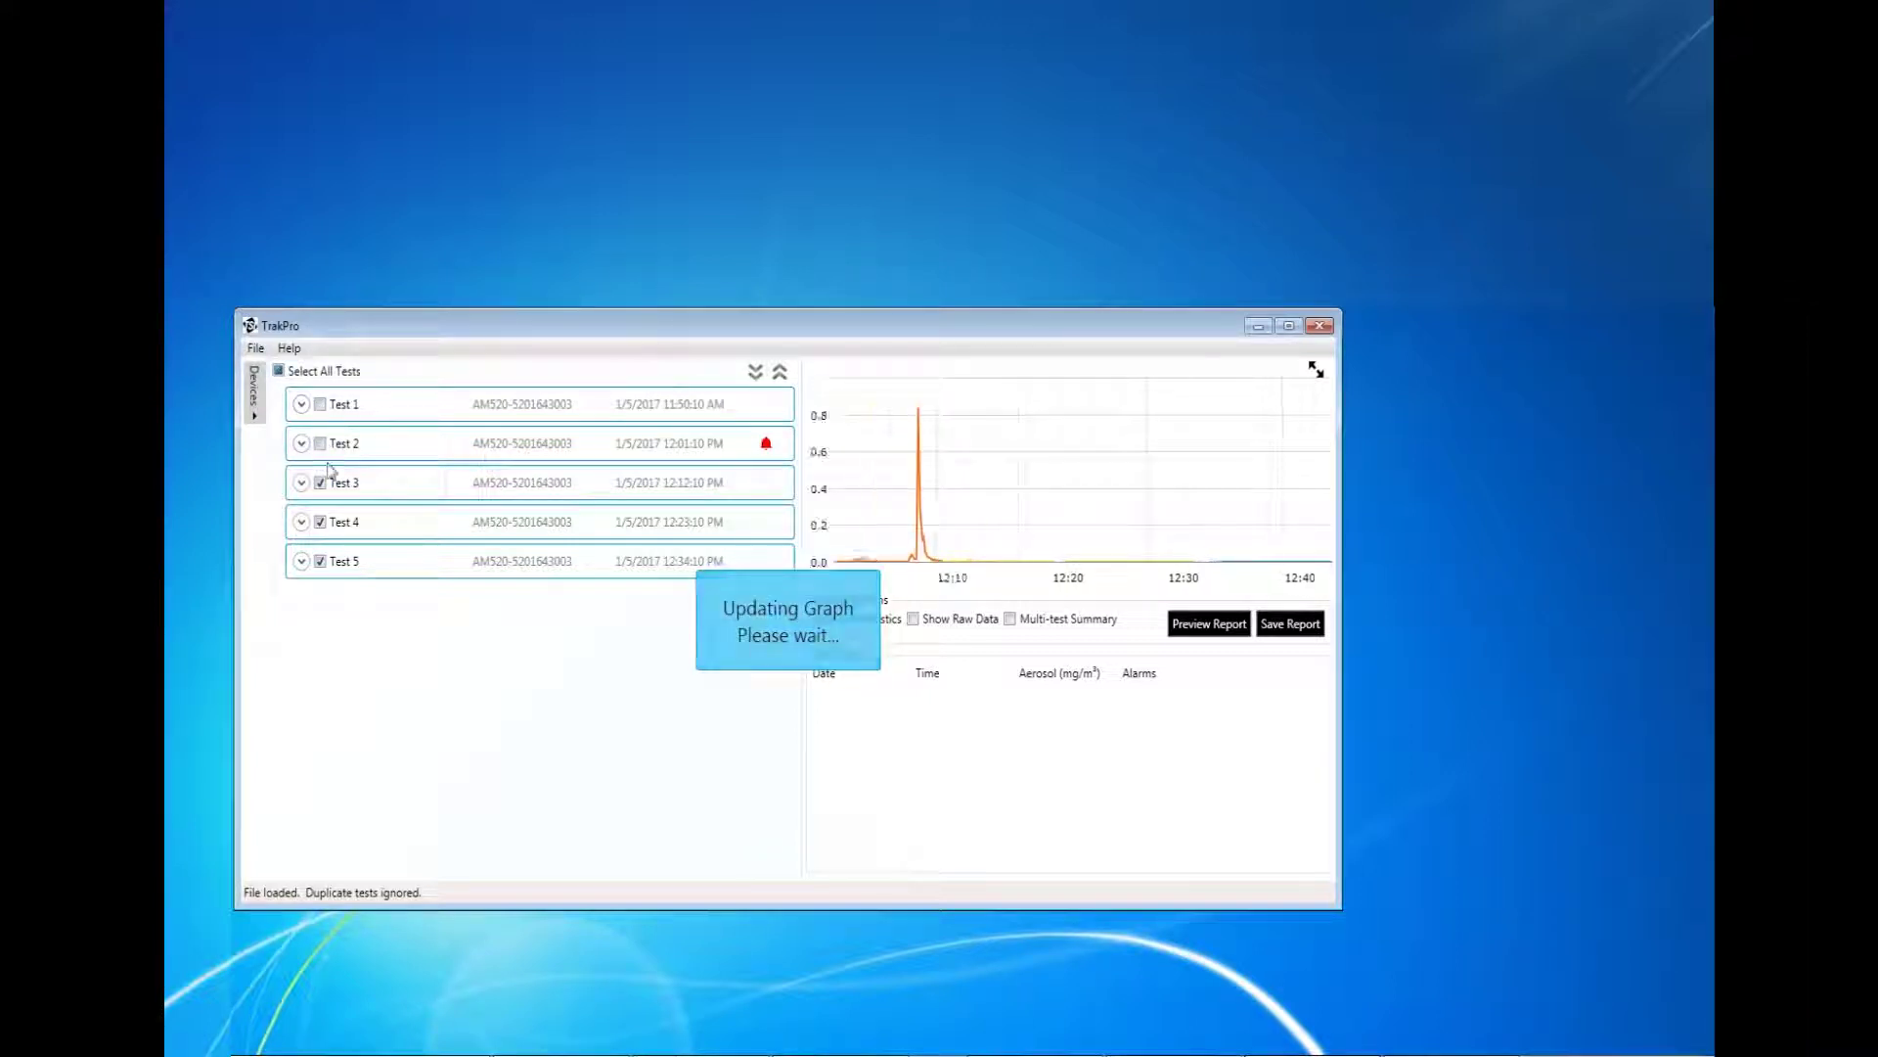
click(331, 485)
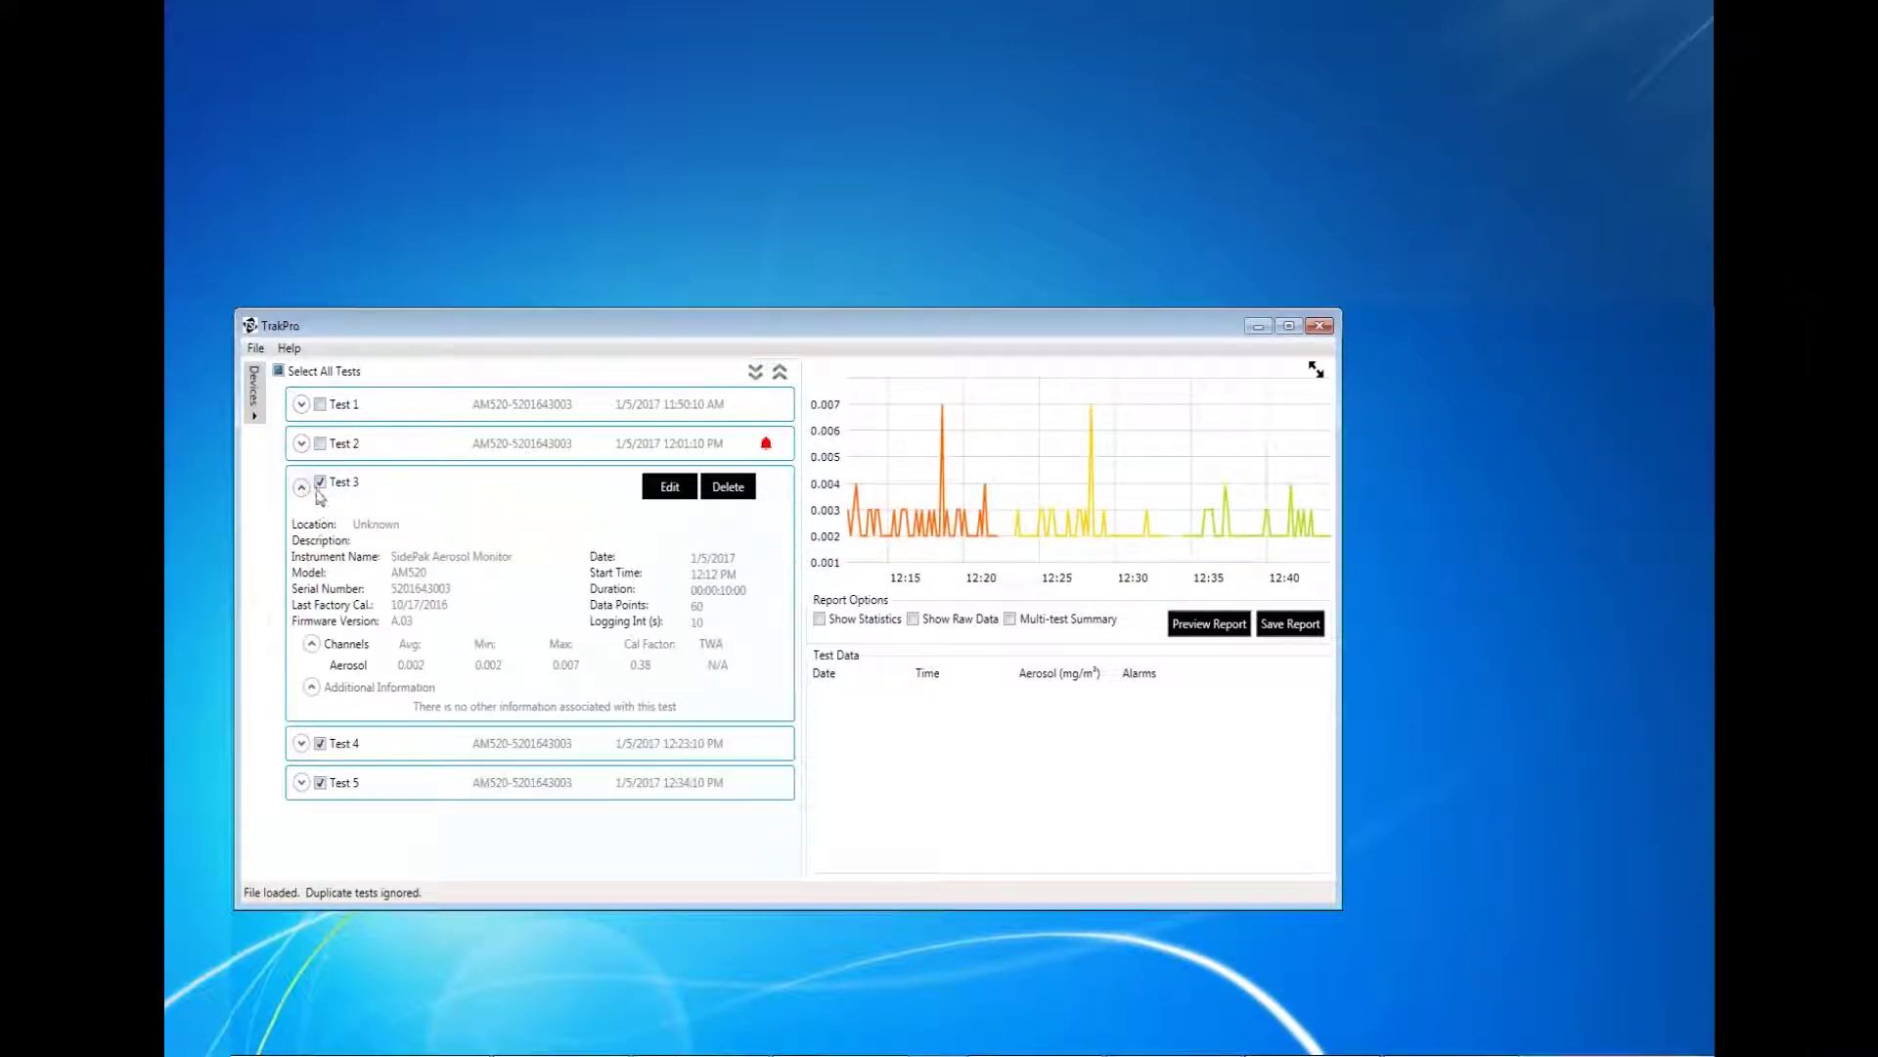
click(320, 482)
click(301, 486)
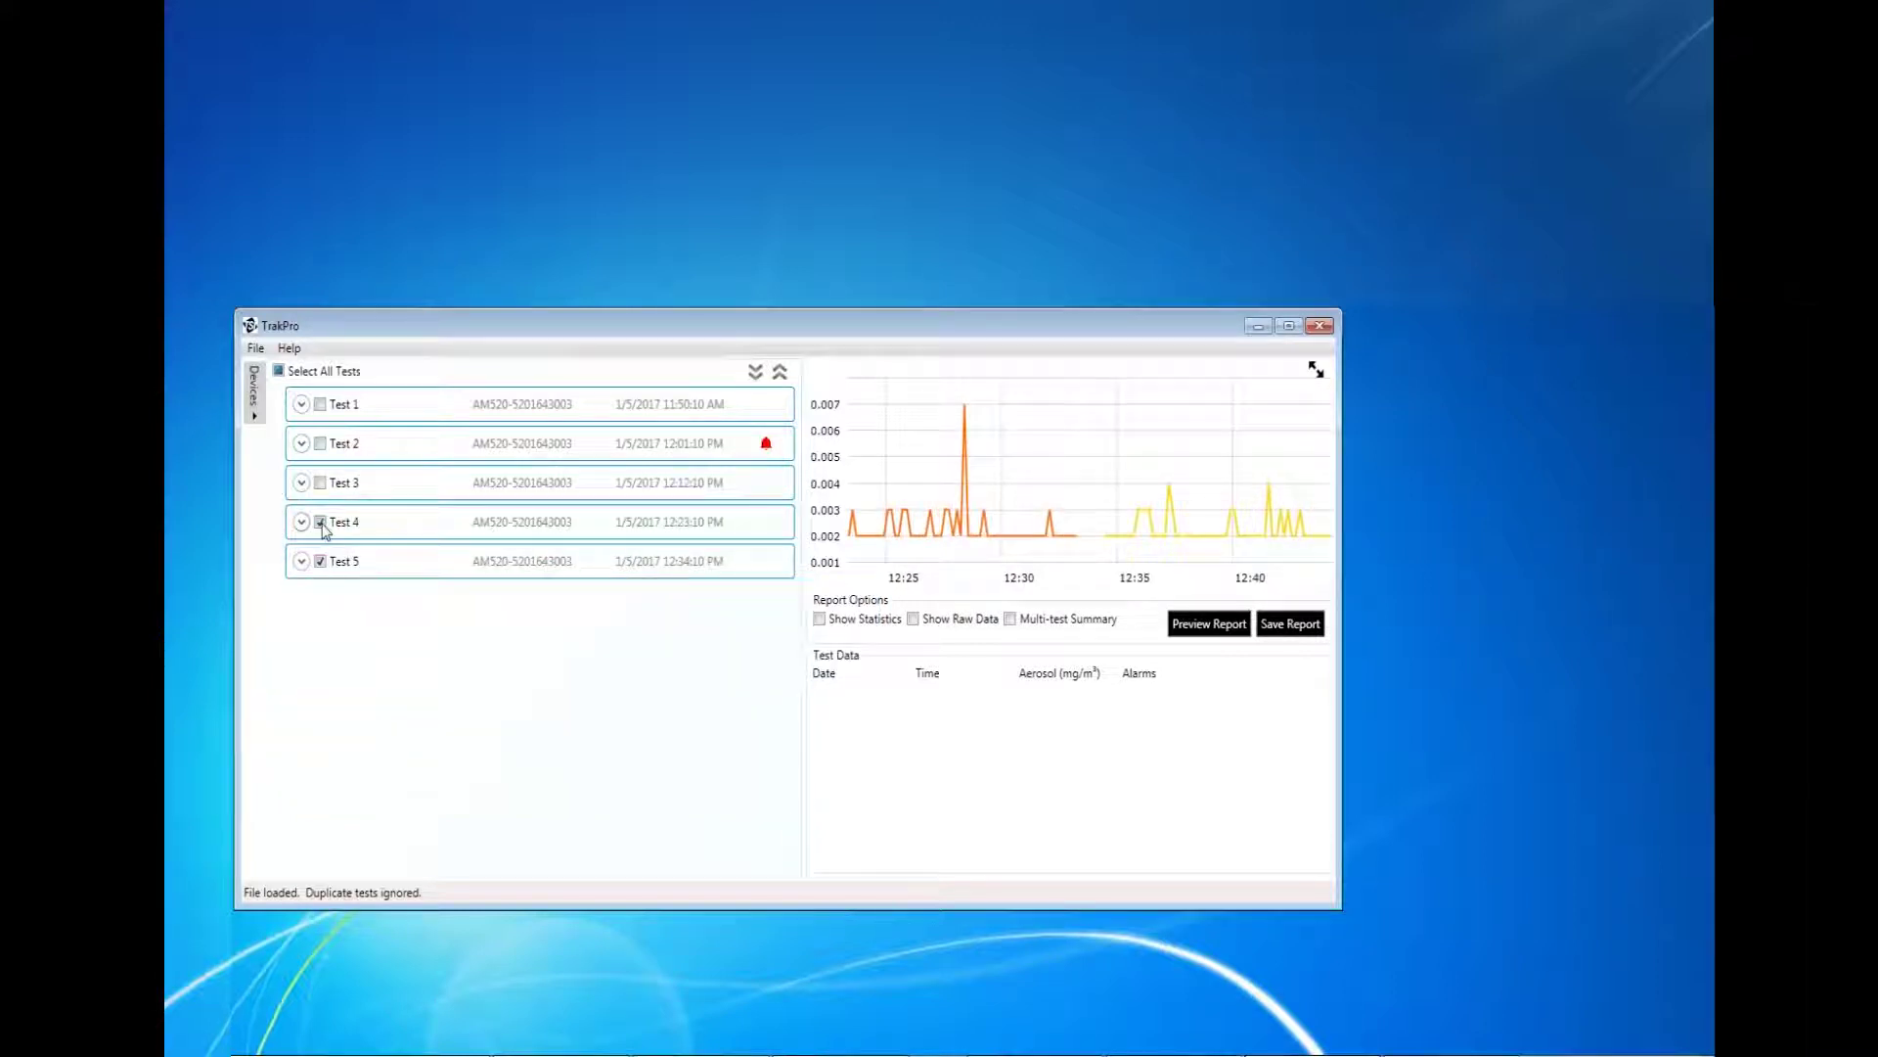
click(320, 522)
click(320, 560)
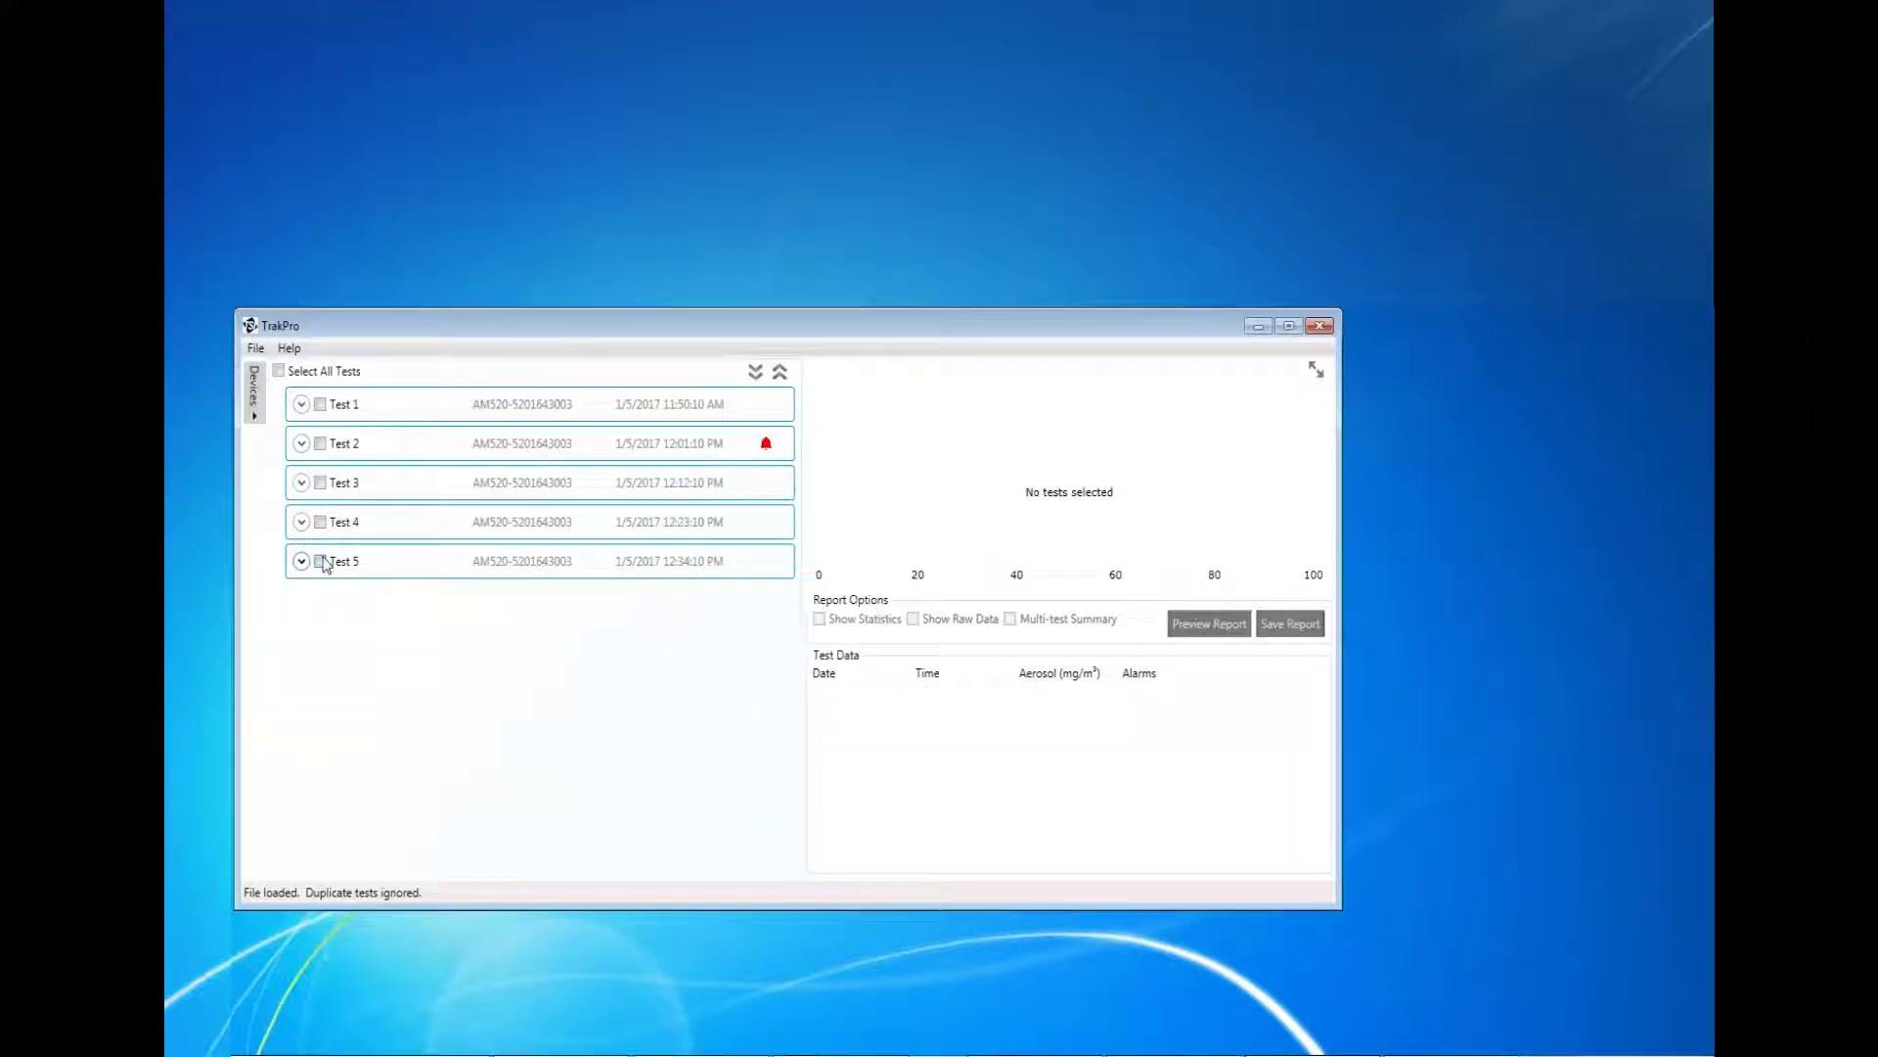
click(278, 372)
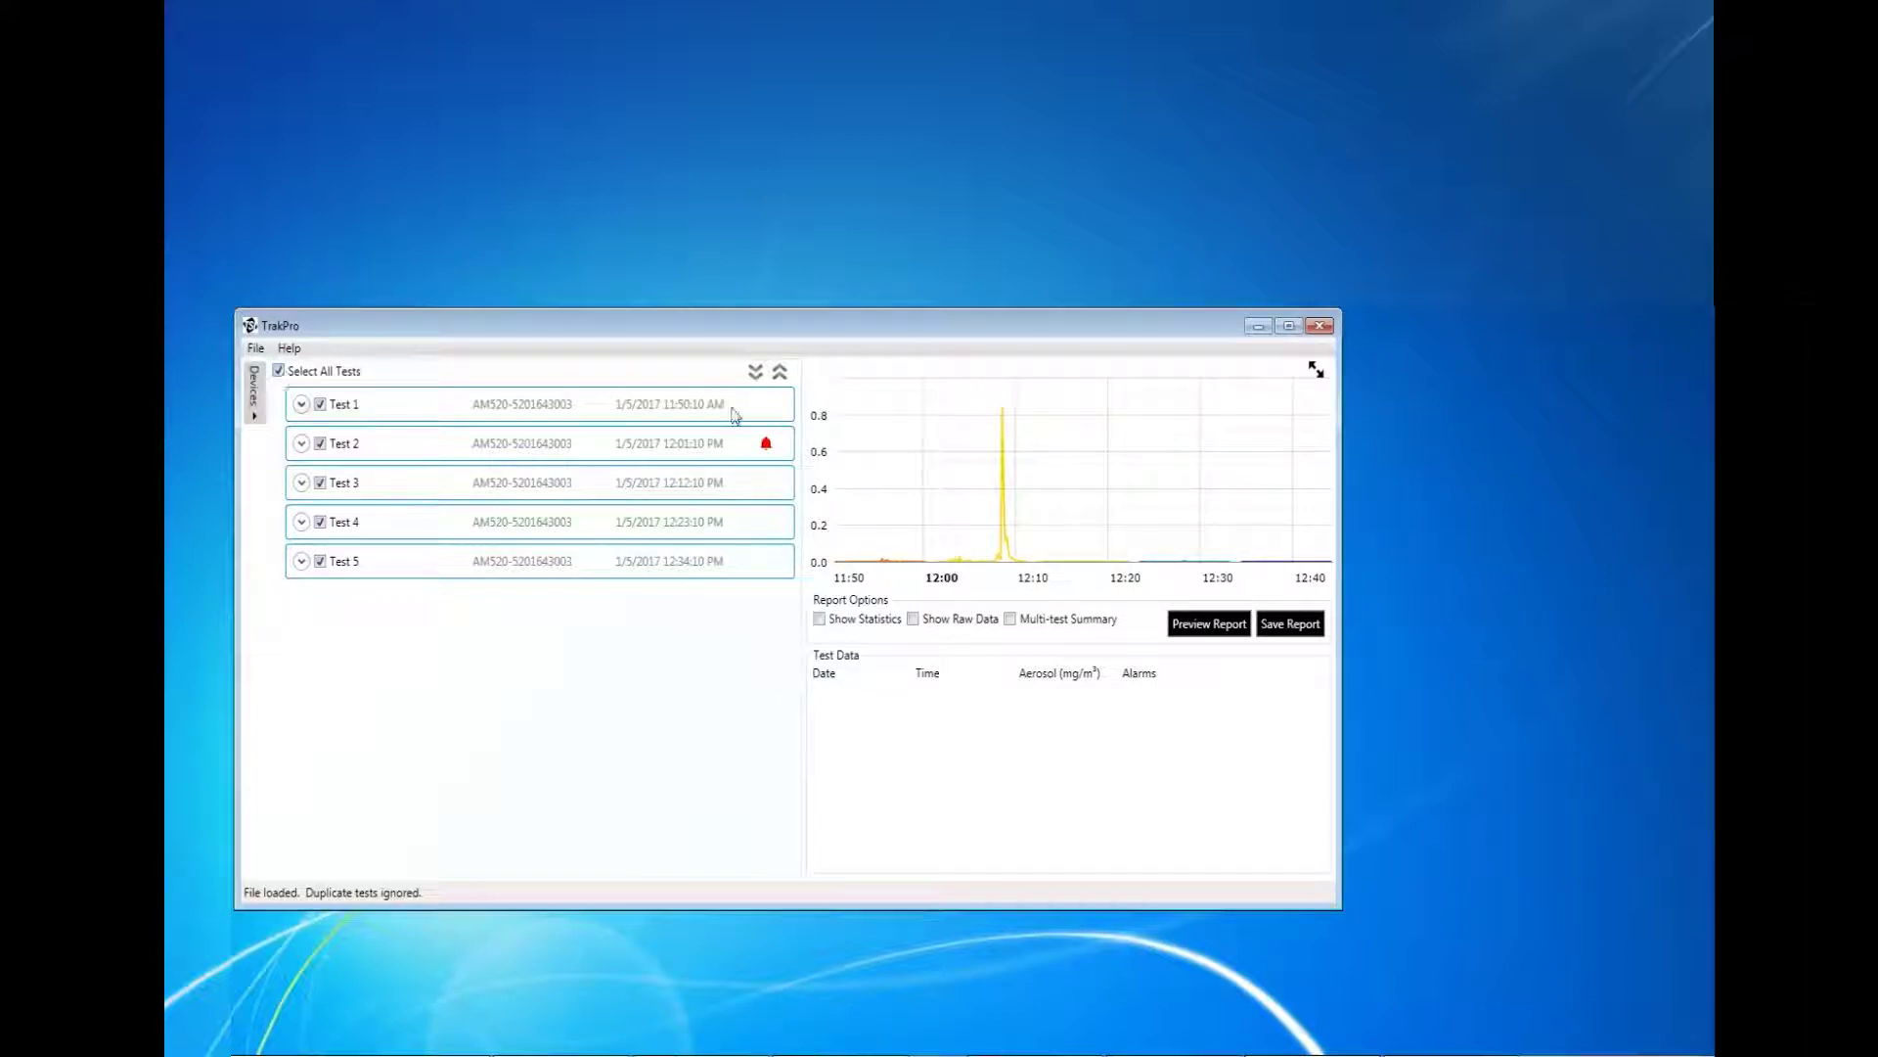
click(755, 378)
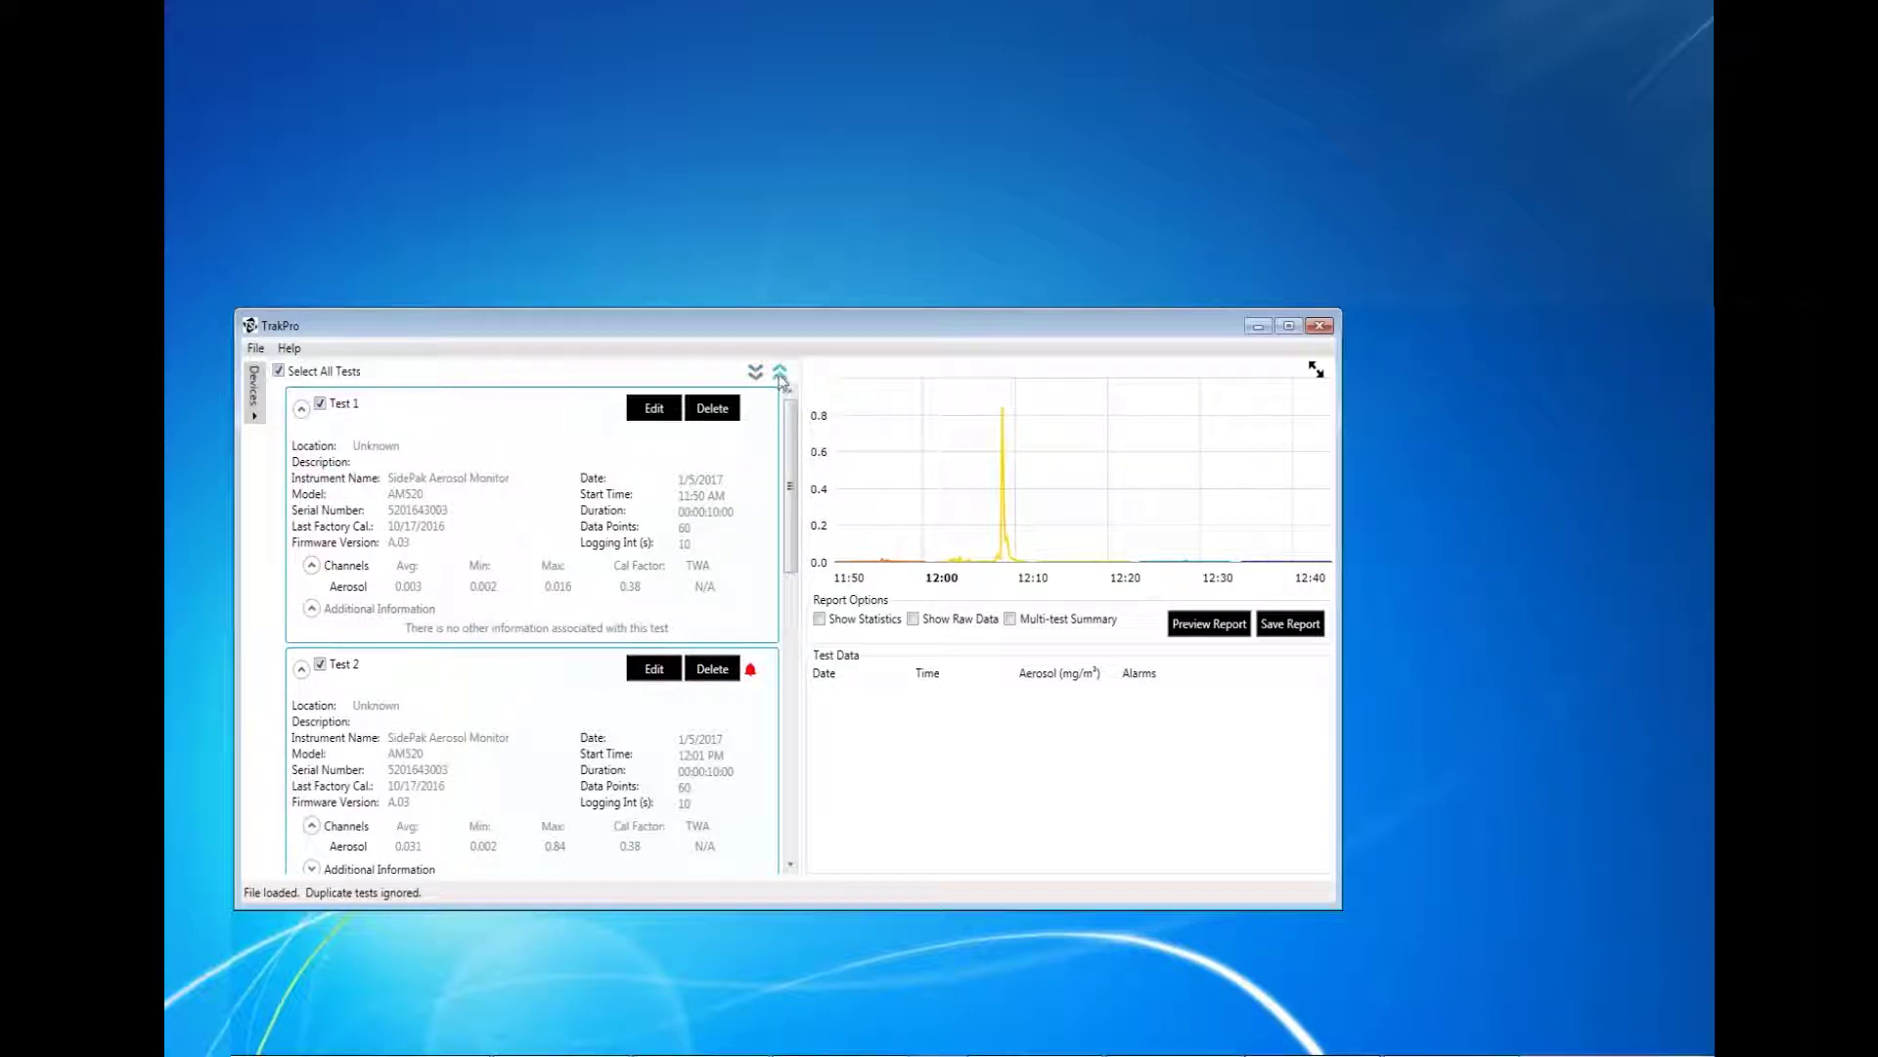
click(779, 374)
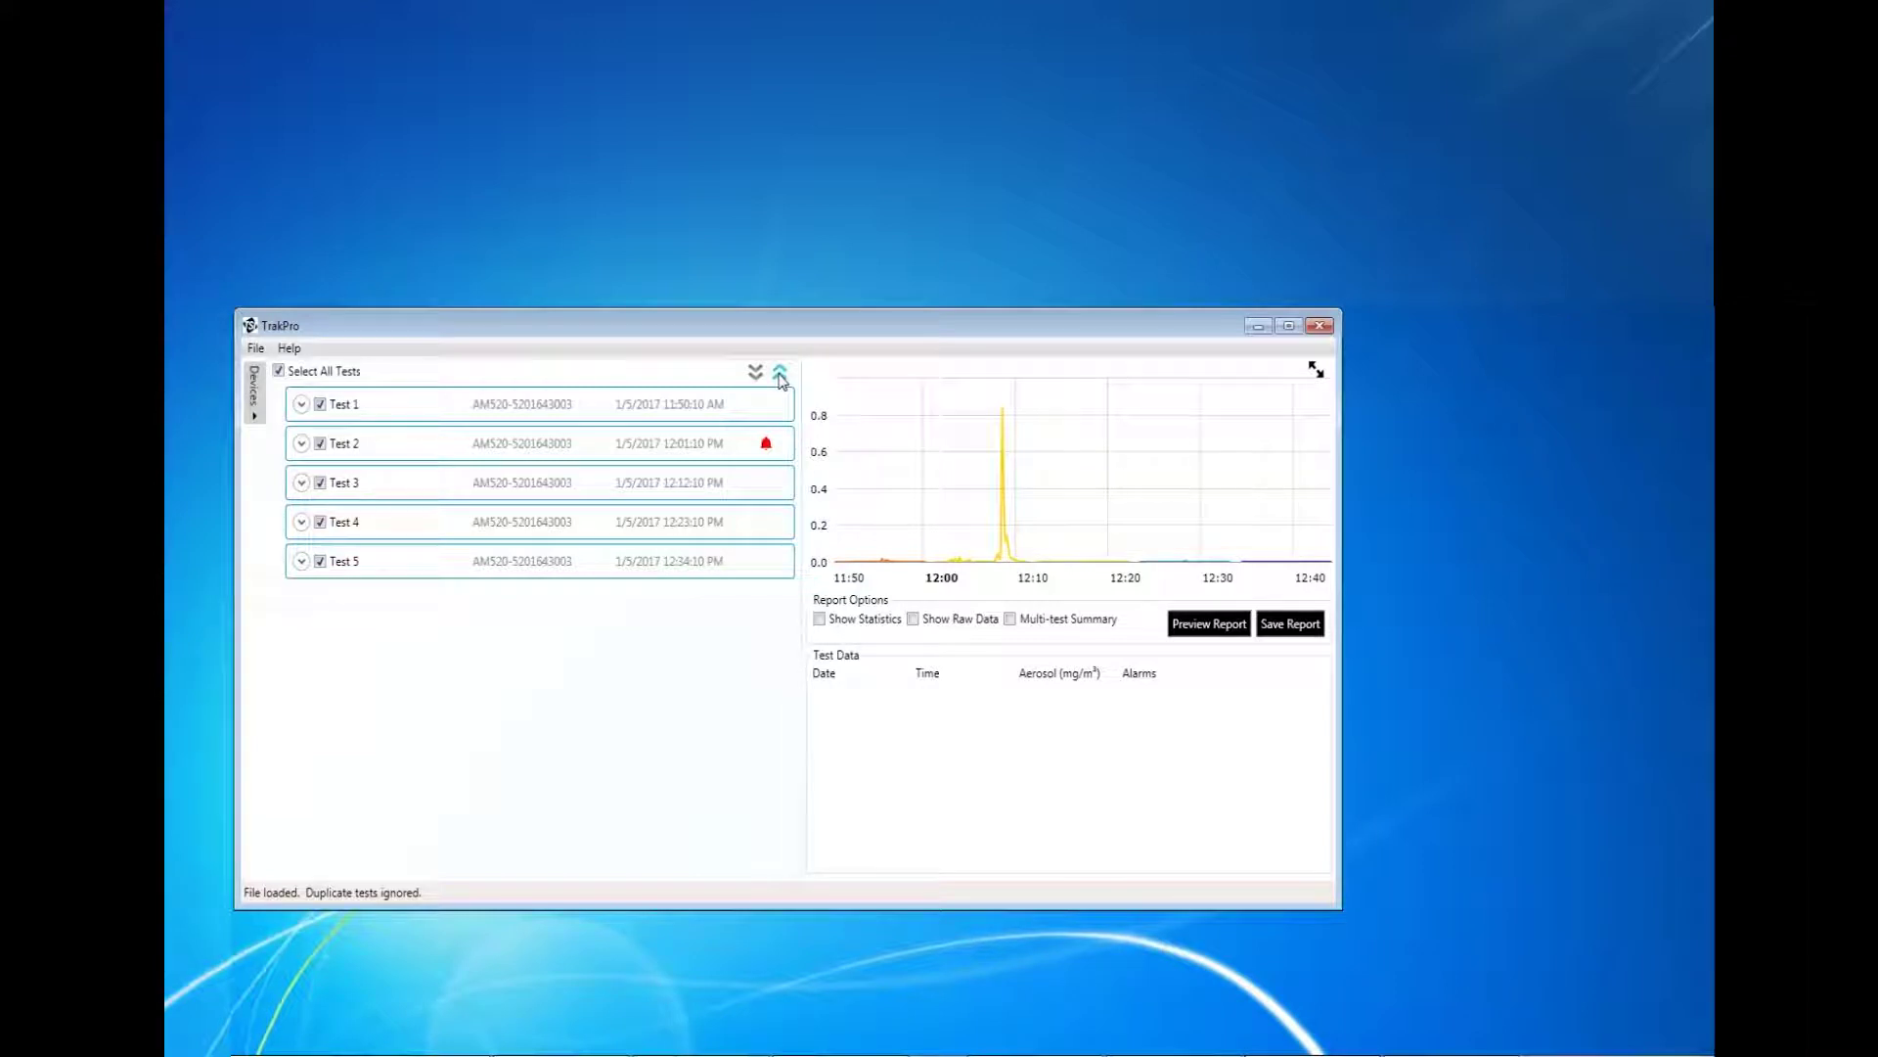
- Expand all tests, edit and save Test 1's location and description, then collapse the tests
click(755, 372)
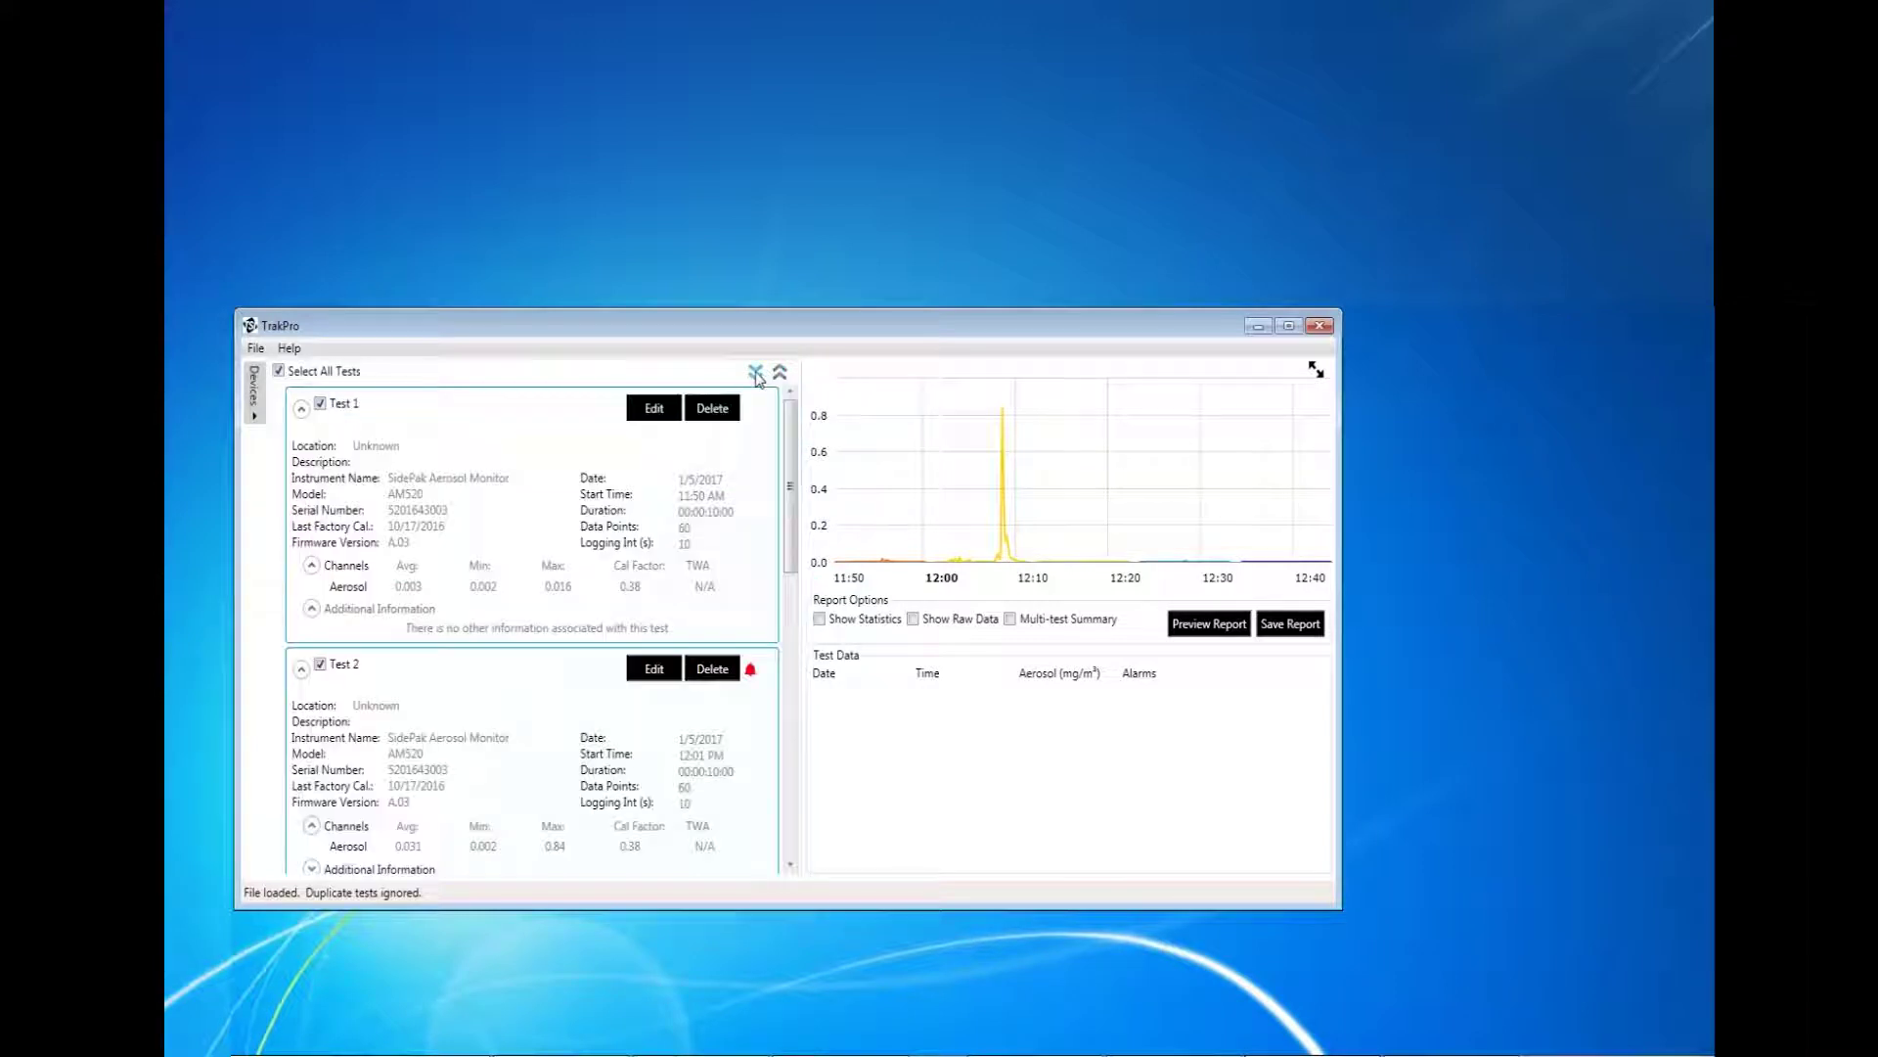
click(644, 414)
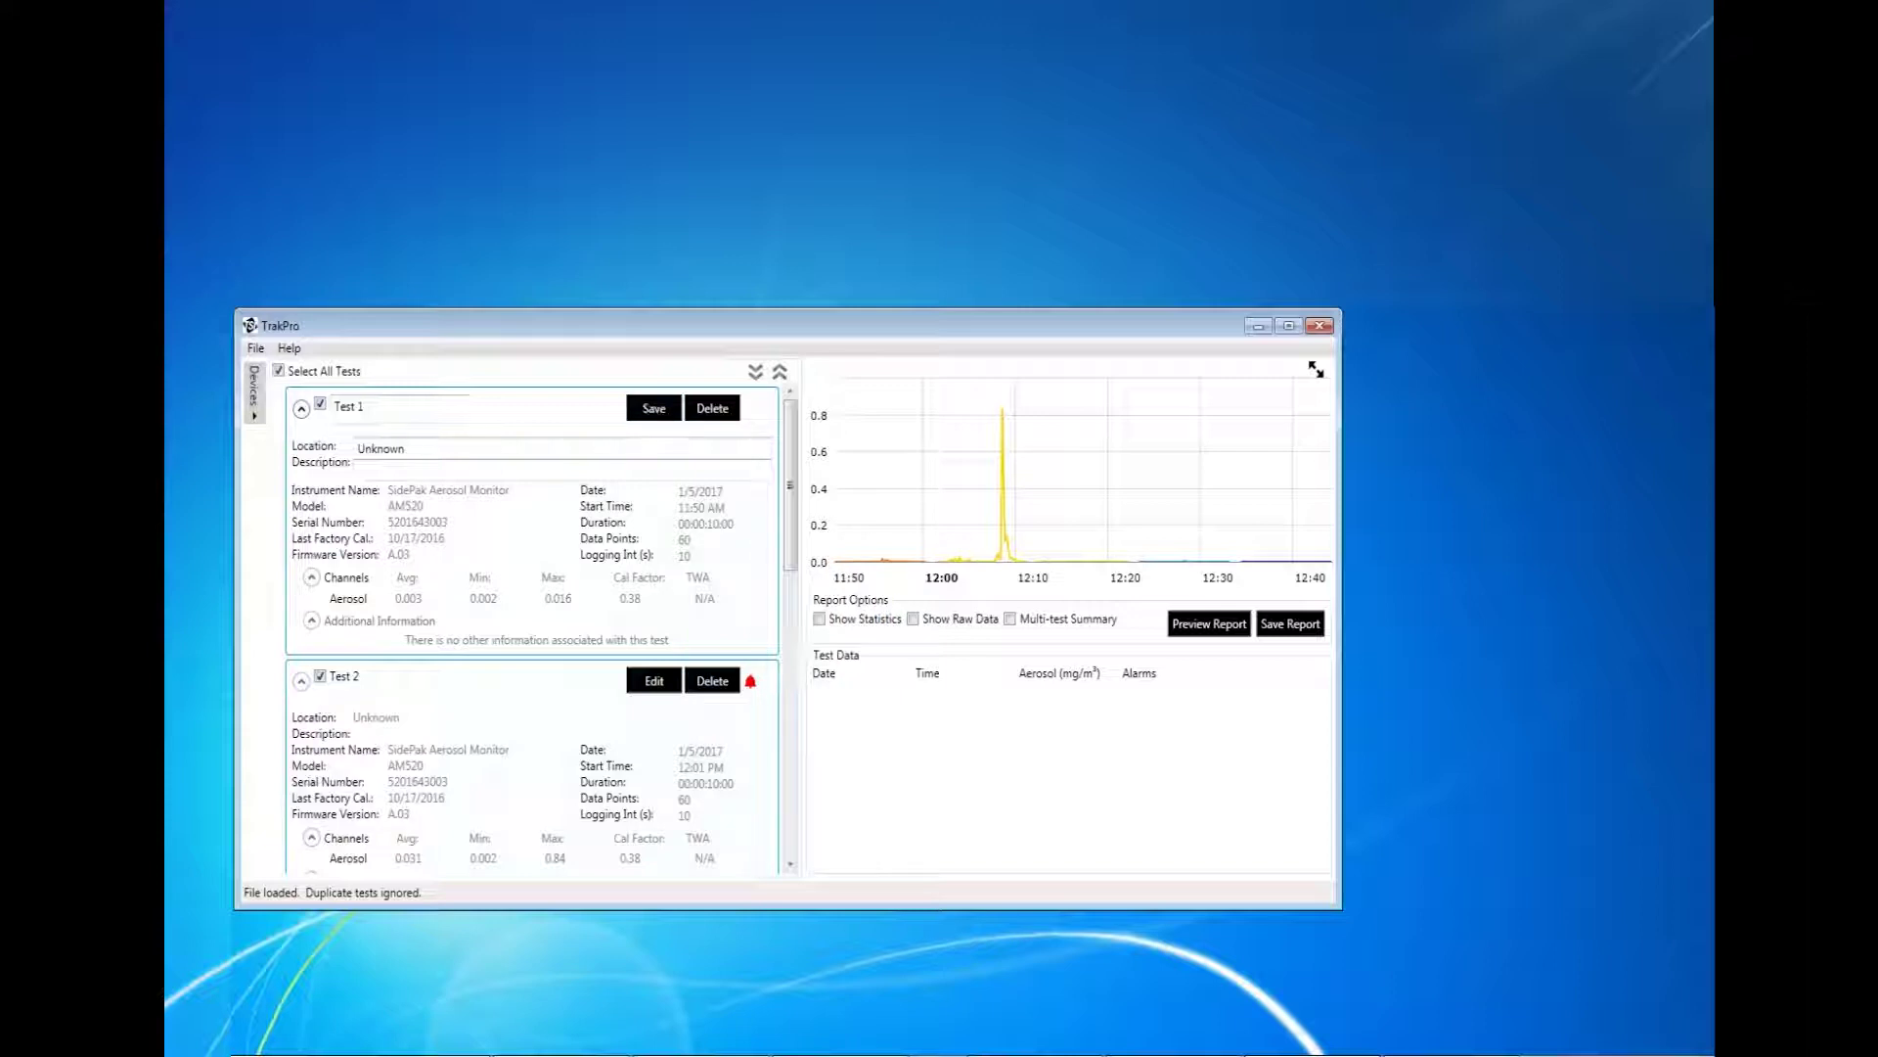
click(412, 447)
key(Tab)
click(646, 411)
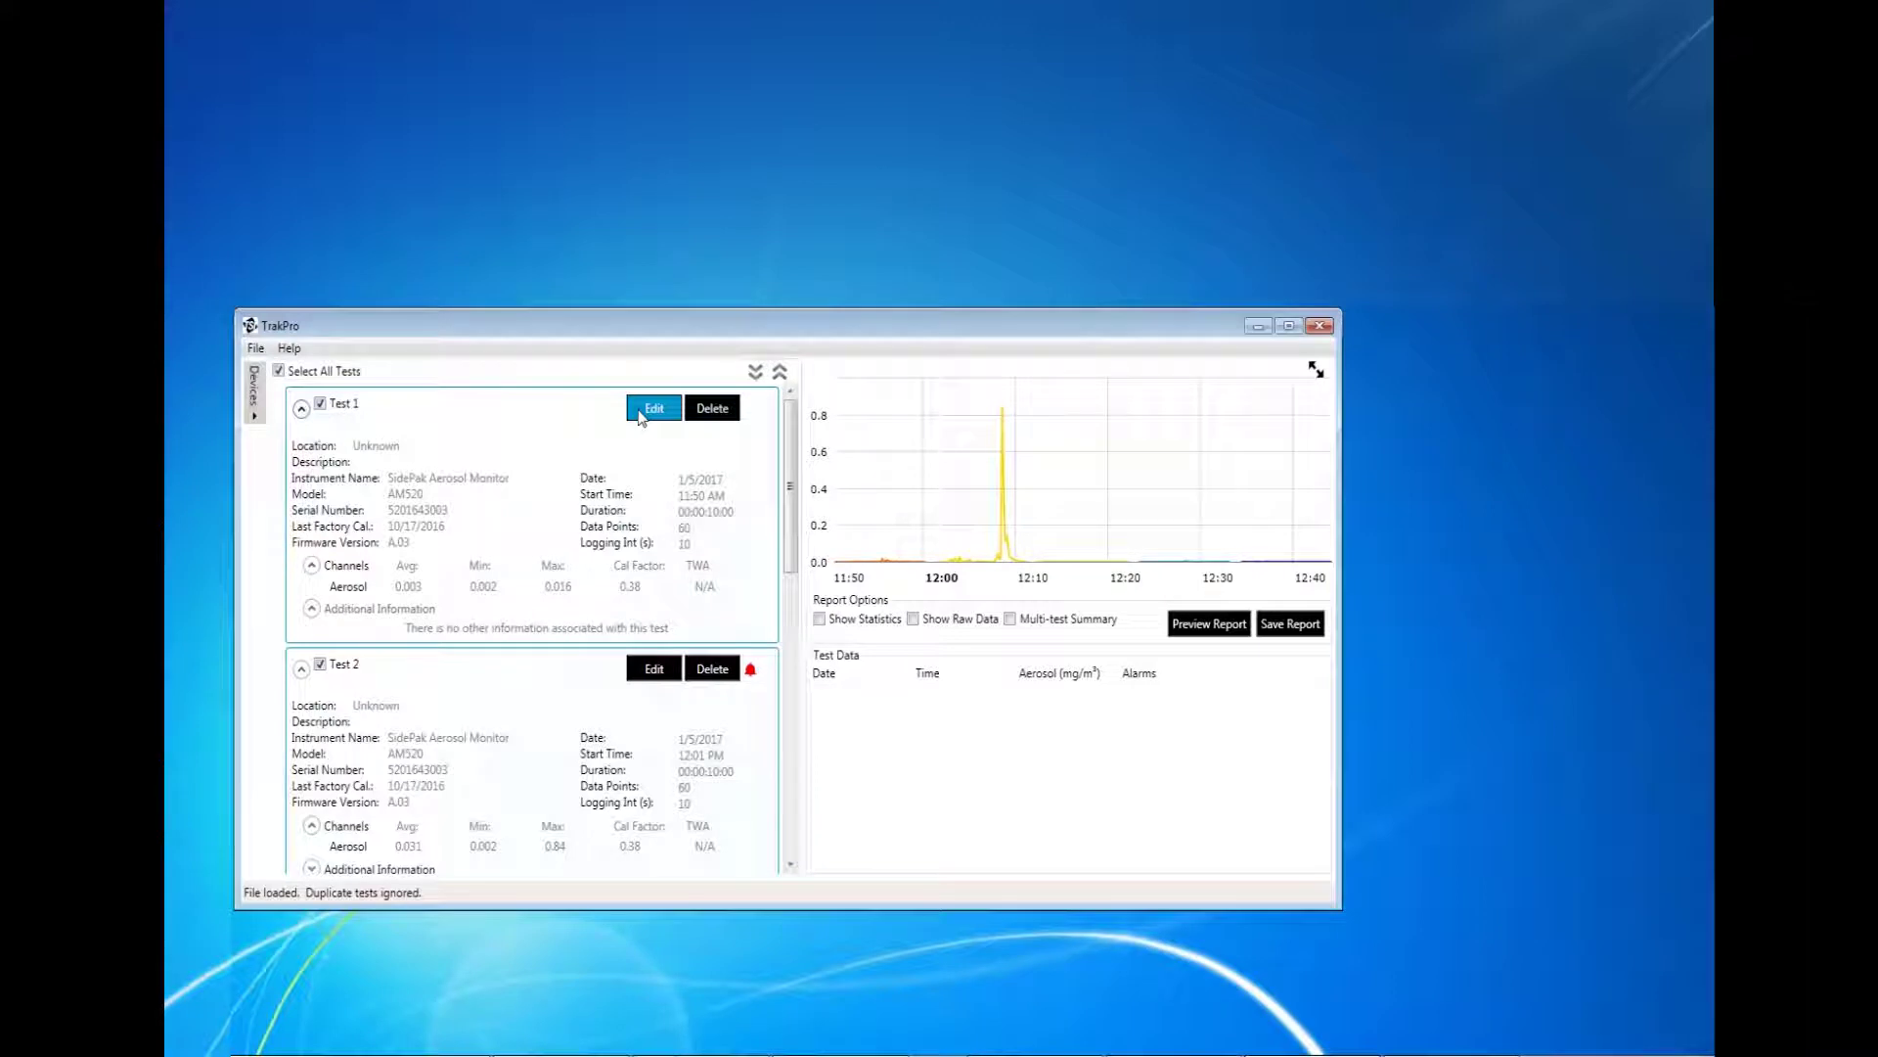
click(780, 372)
- Toggle Test 1 and 2 details, untick Tests 1–4, then re-graph all five tests
click(302, 409)
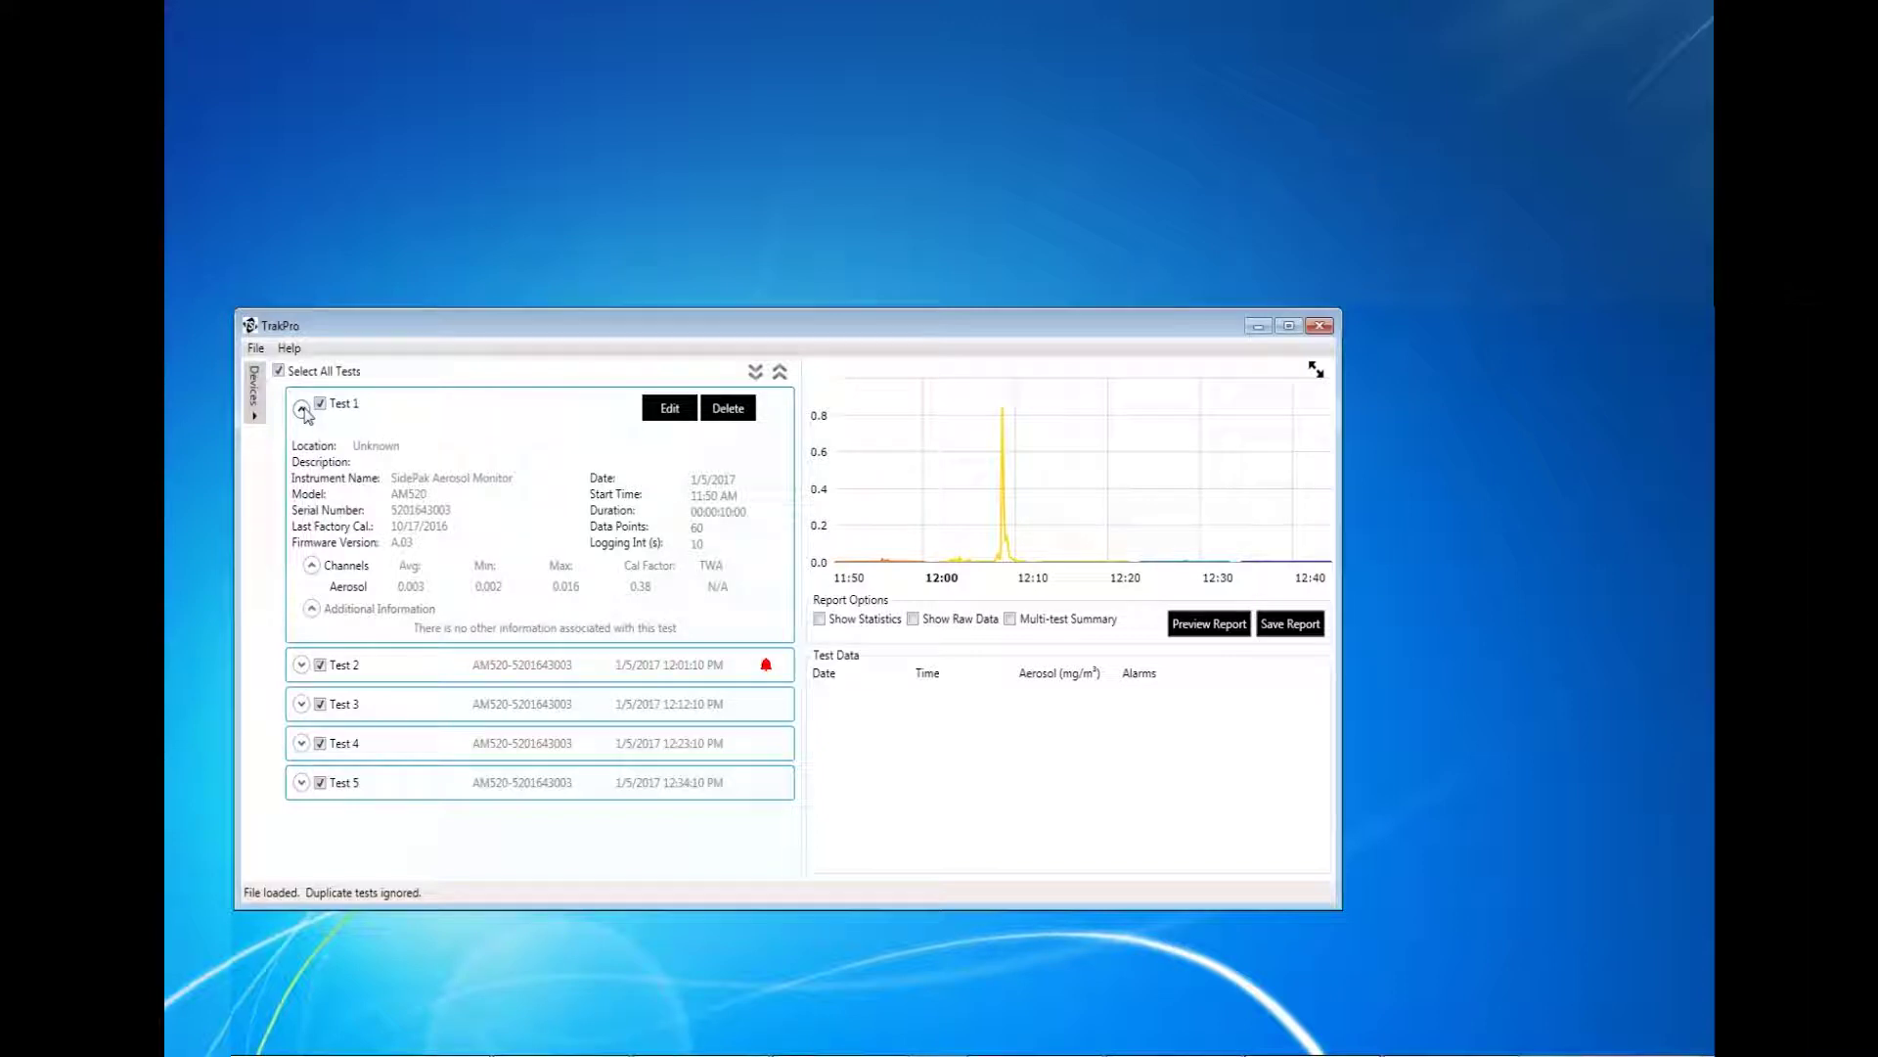
click(304, 411)
click(302, 449)
click(302, 449)
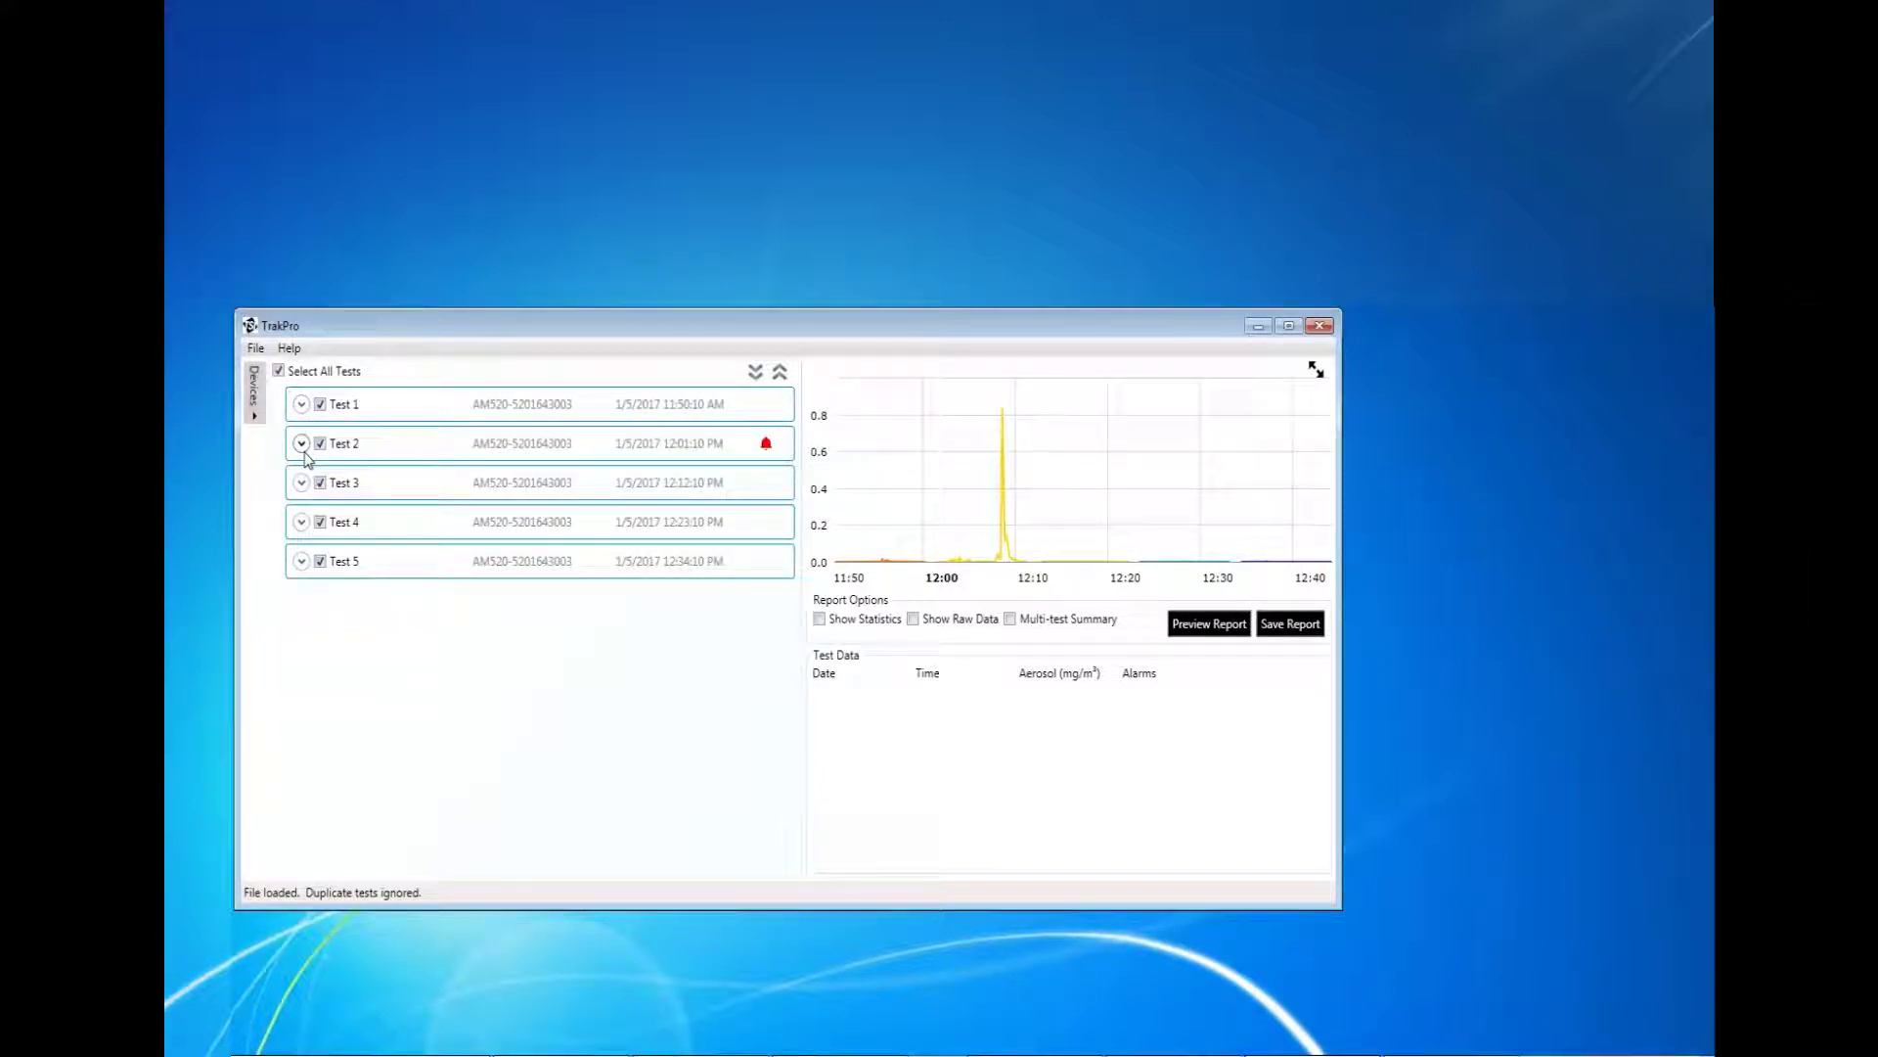
click(320, 404)
click(320, 443)
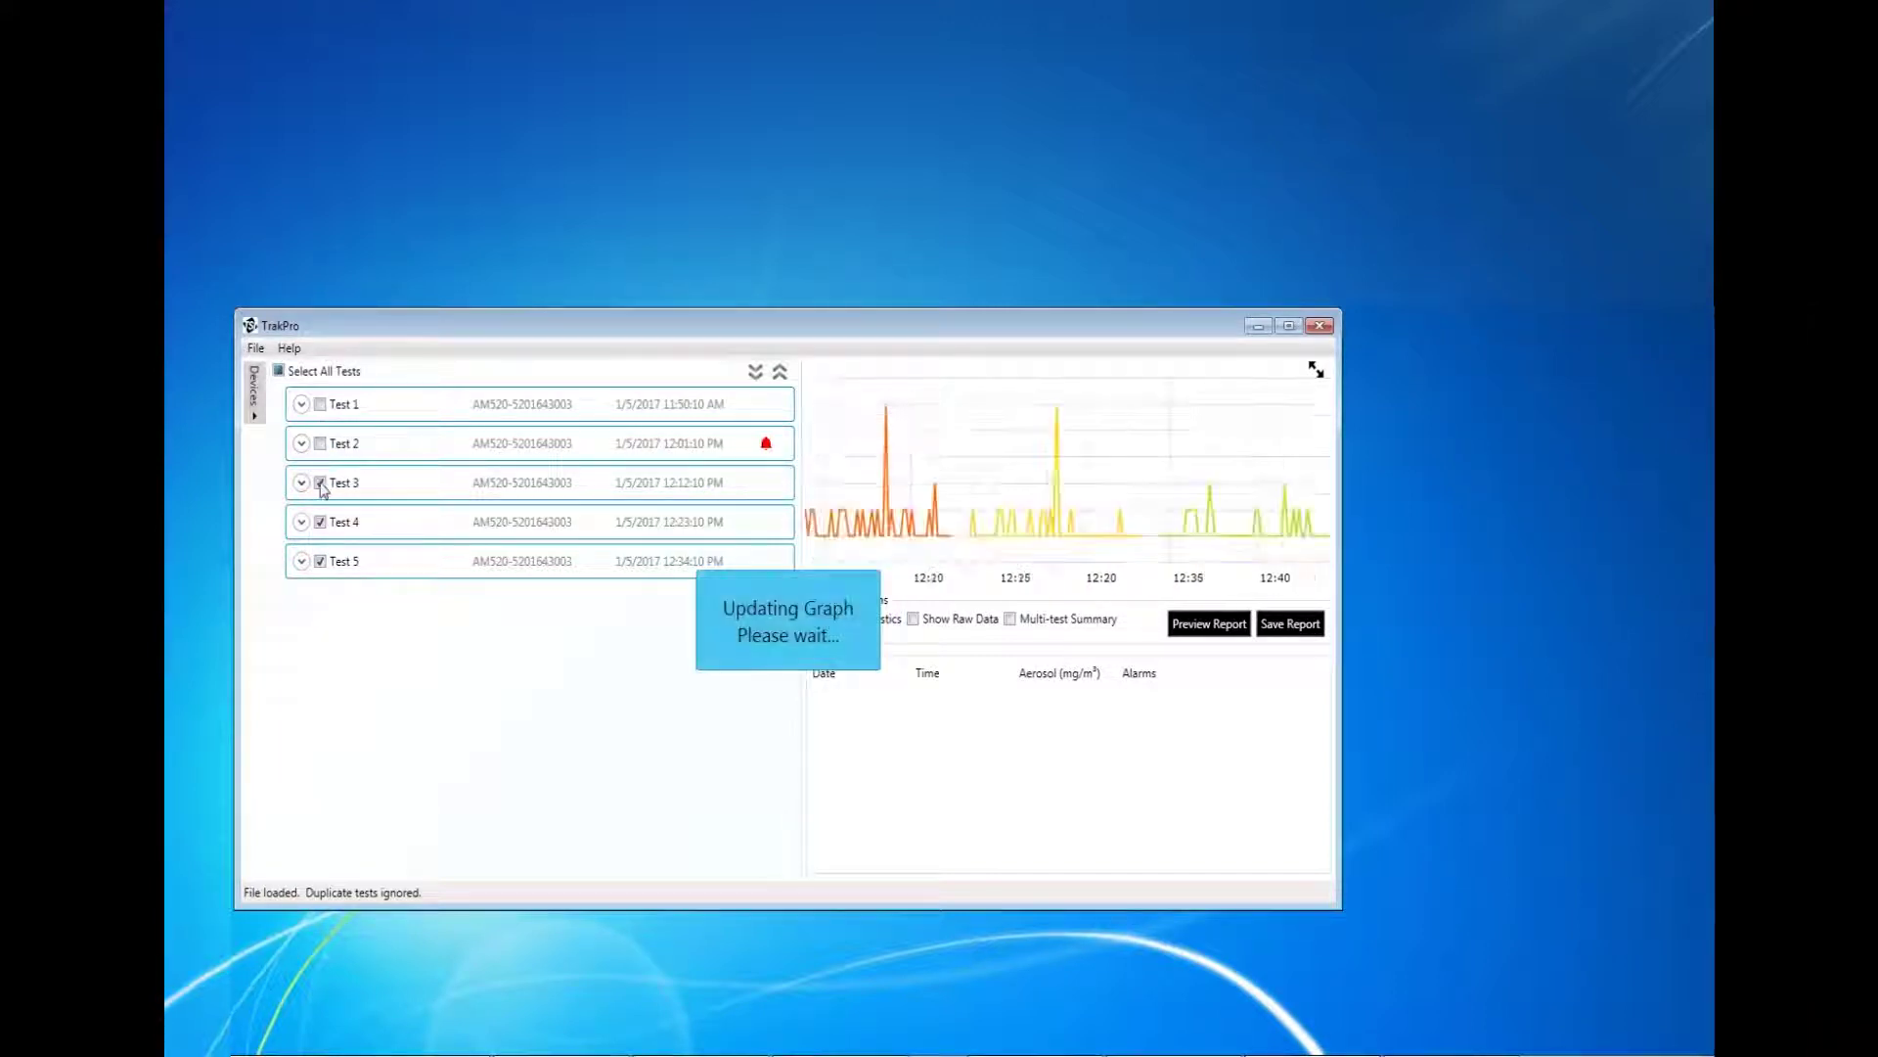
click(320, 482)
click(320, 522)
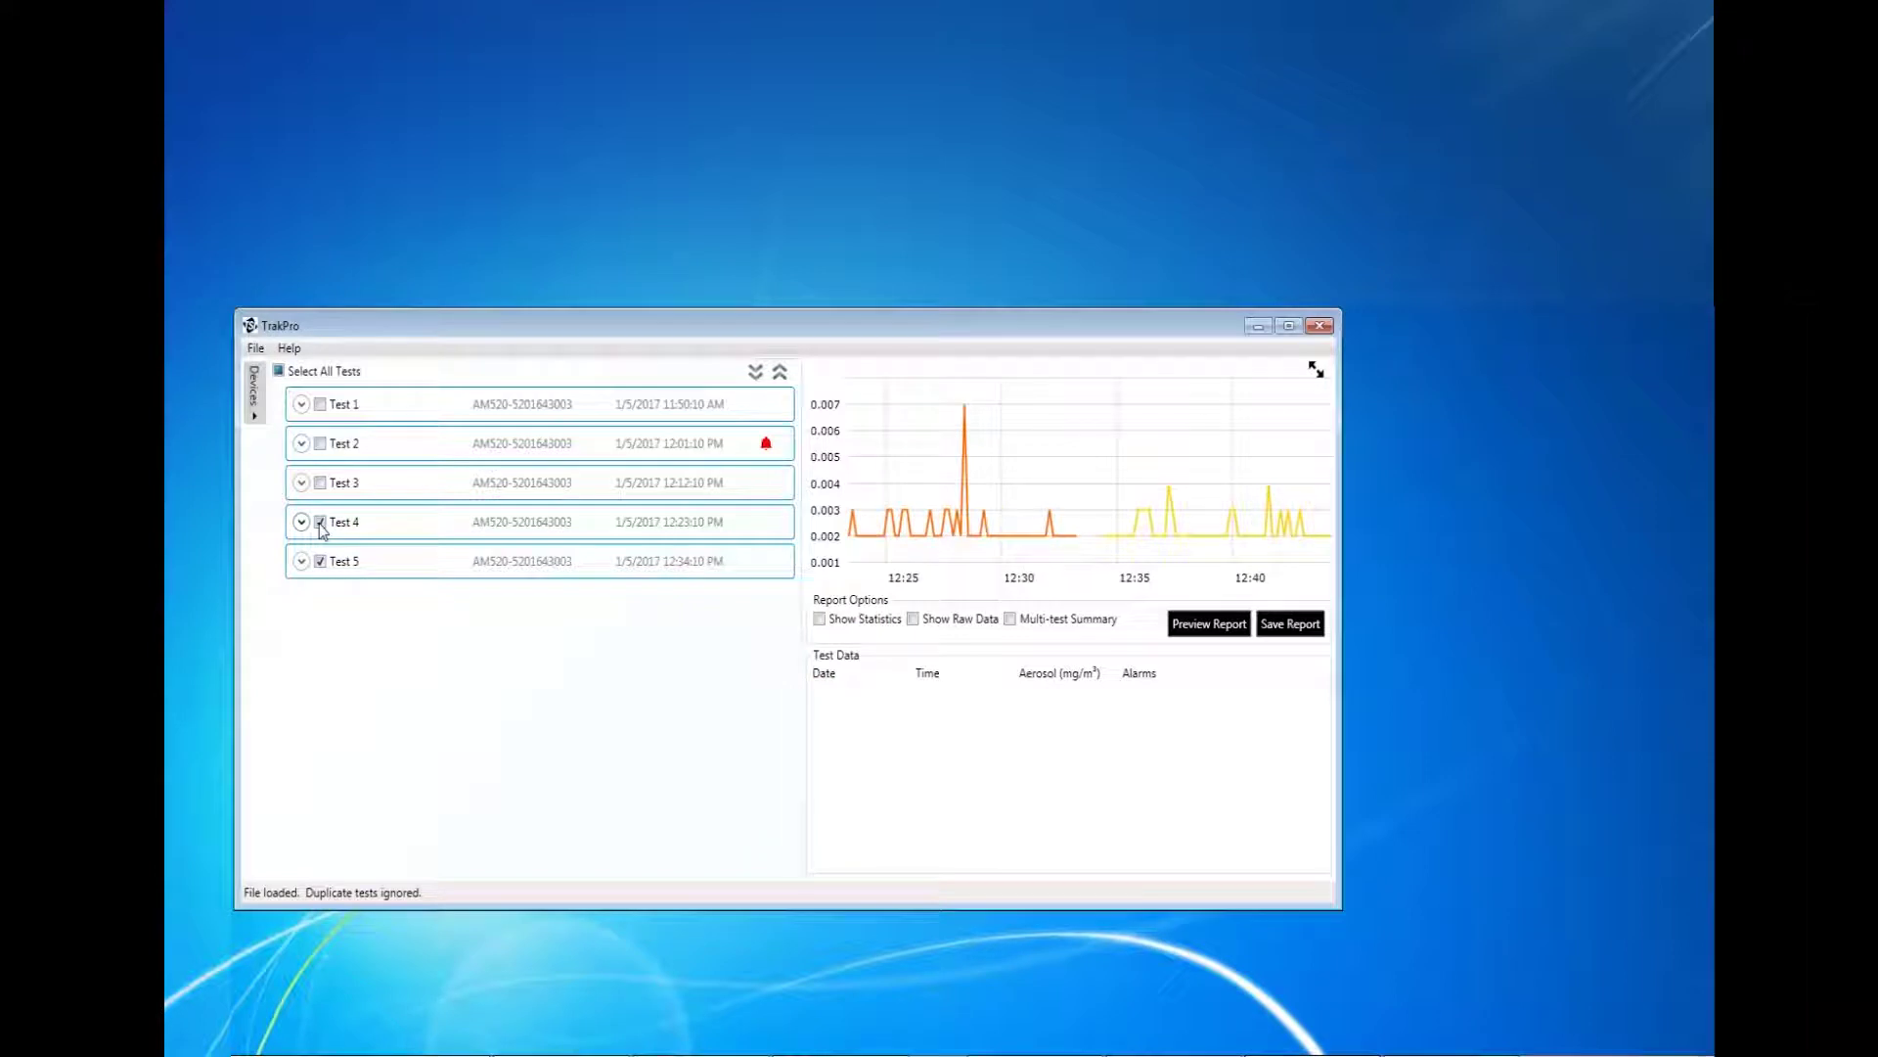
click(278, 370)
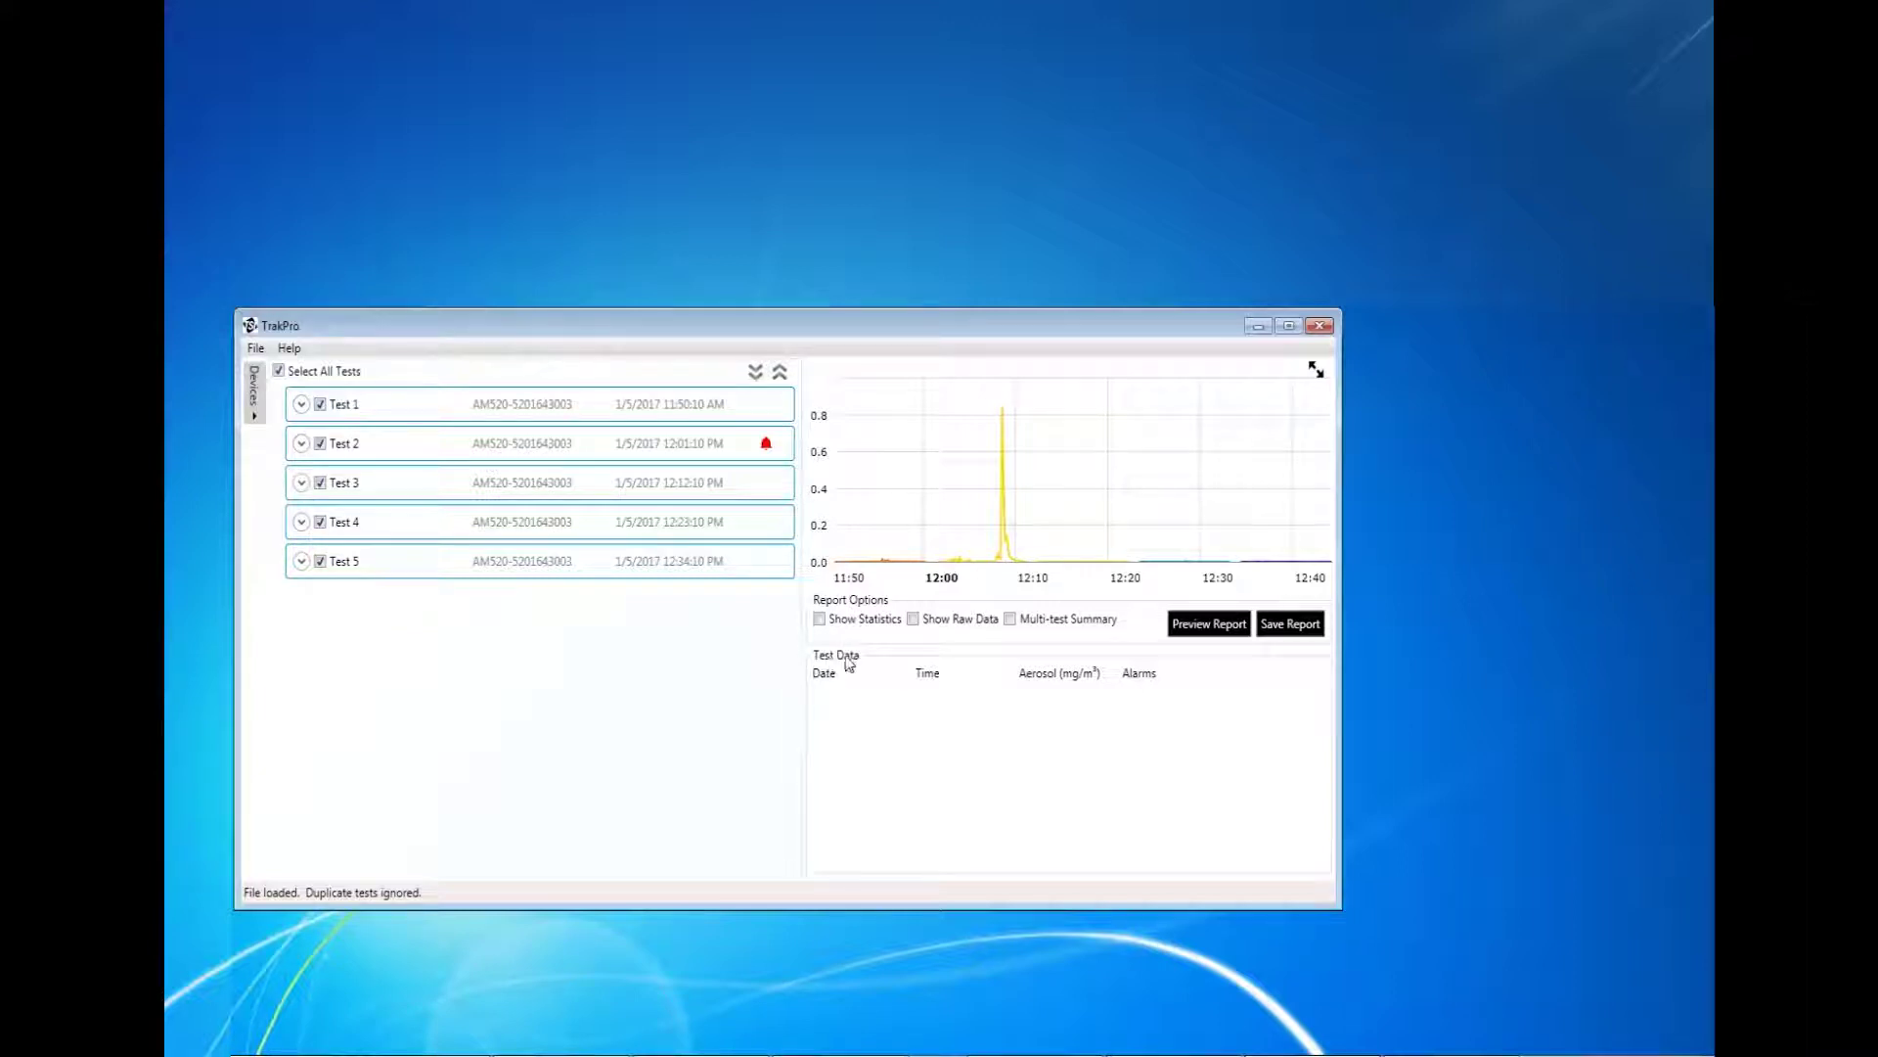
- Untick Tests 5, 4, 3 and 2 so only Test 1 is graphed
click(320, 561)
click(319, 522)
click(320, 482)
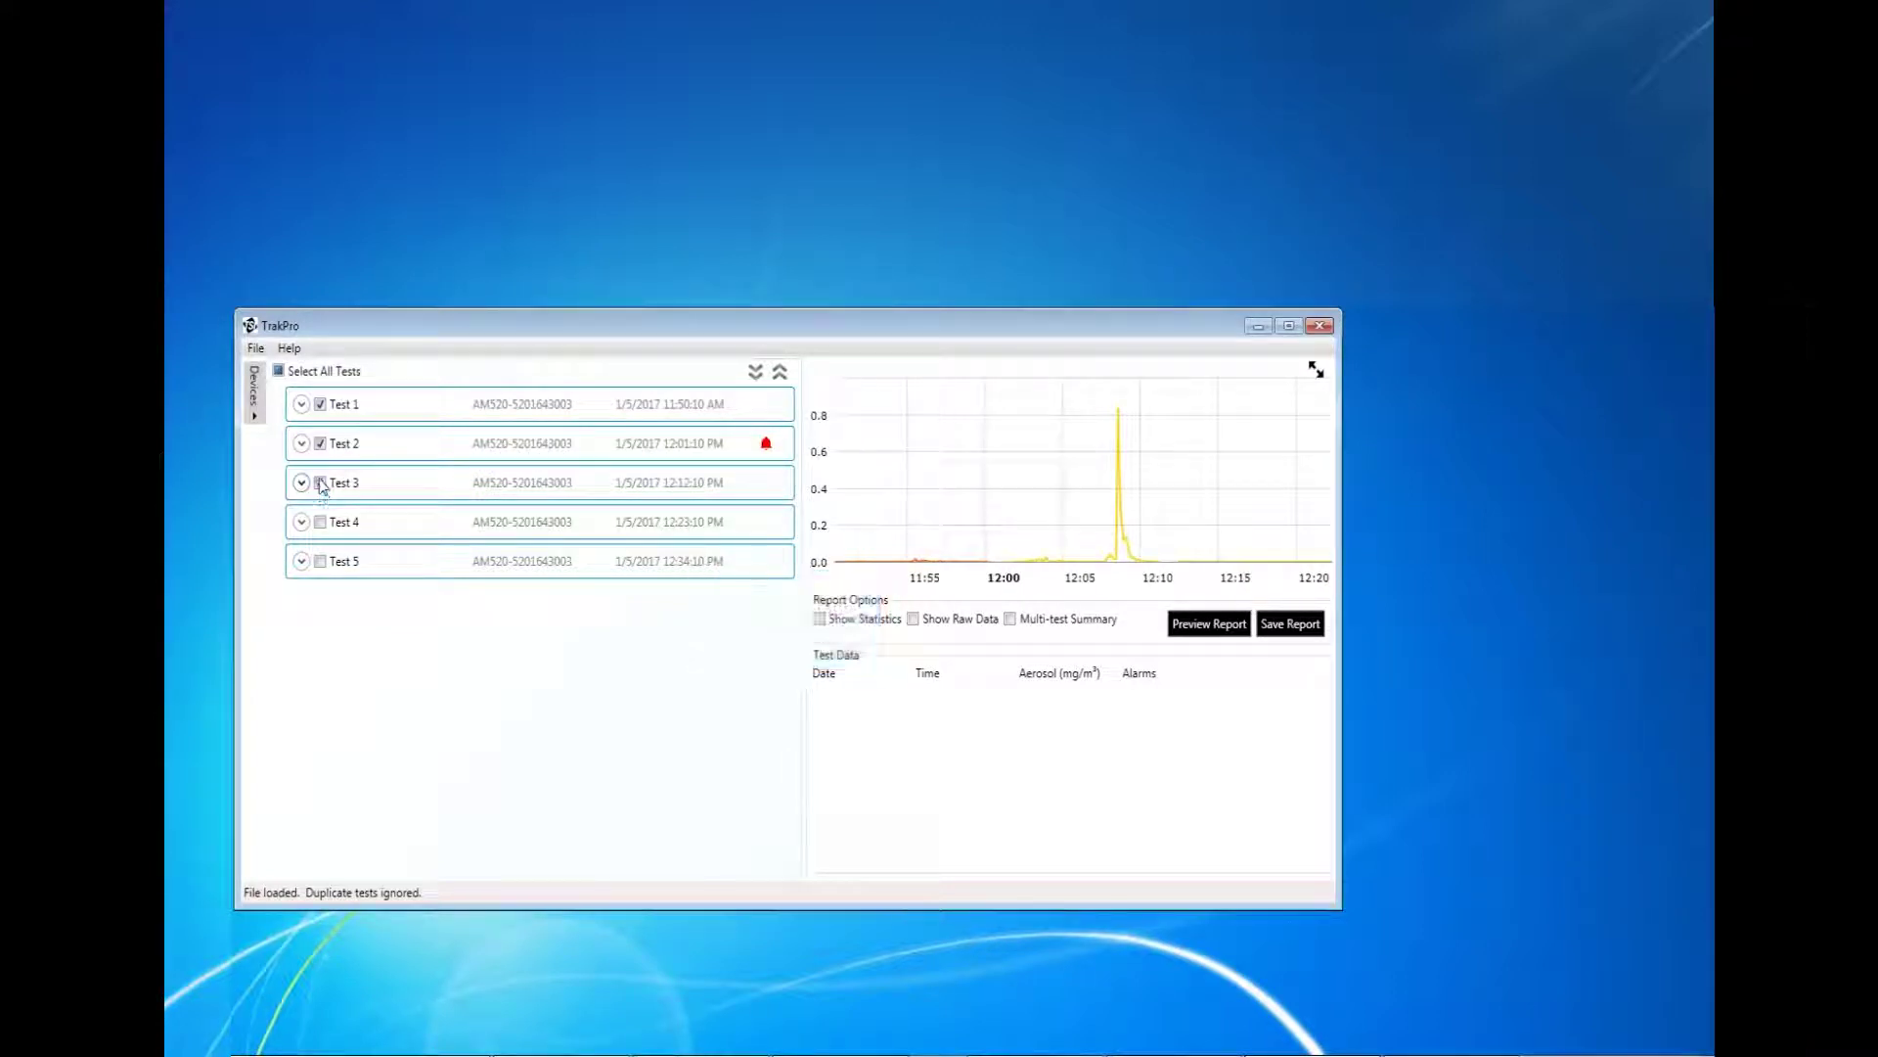
click(320, 443)
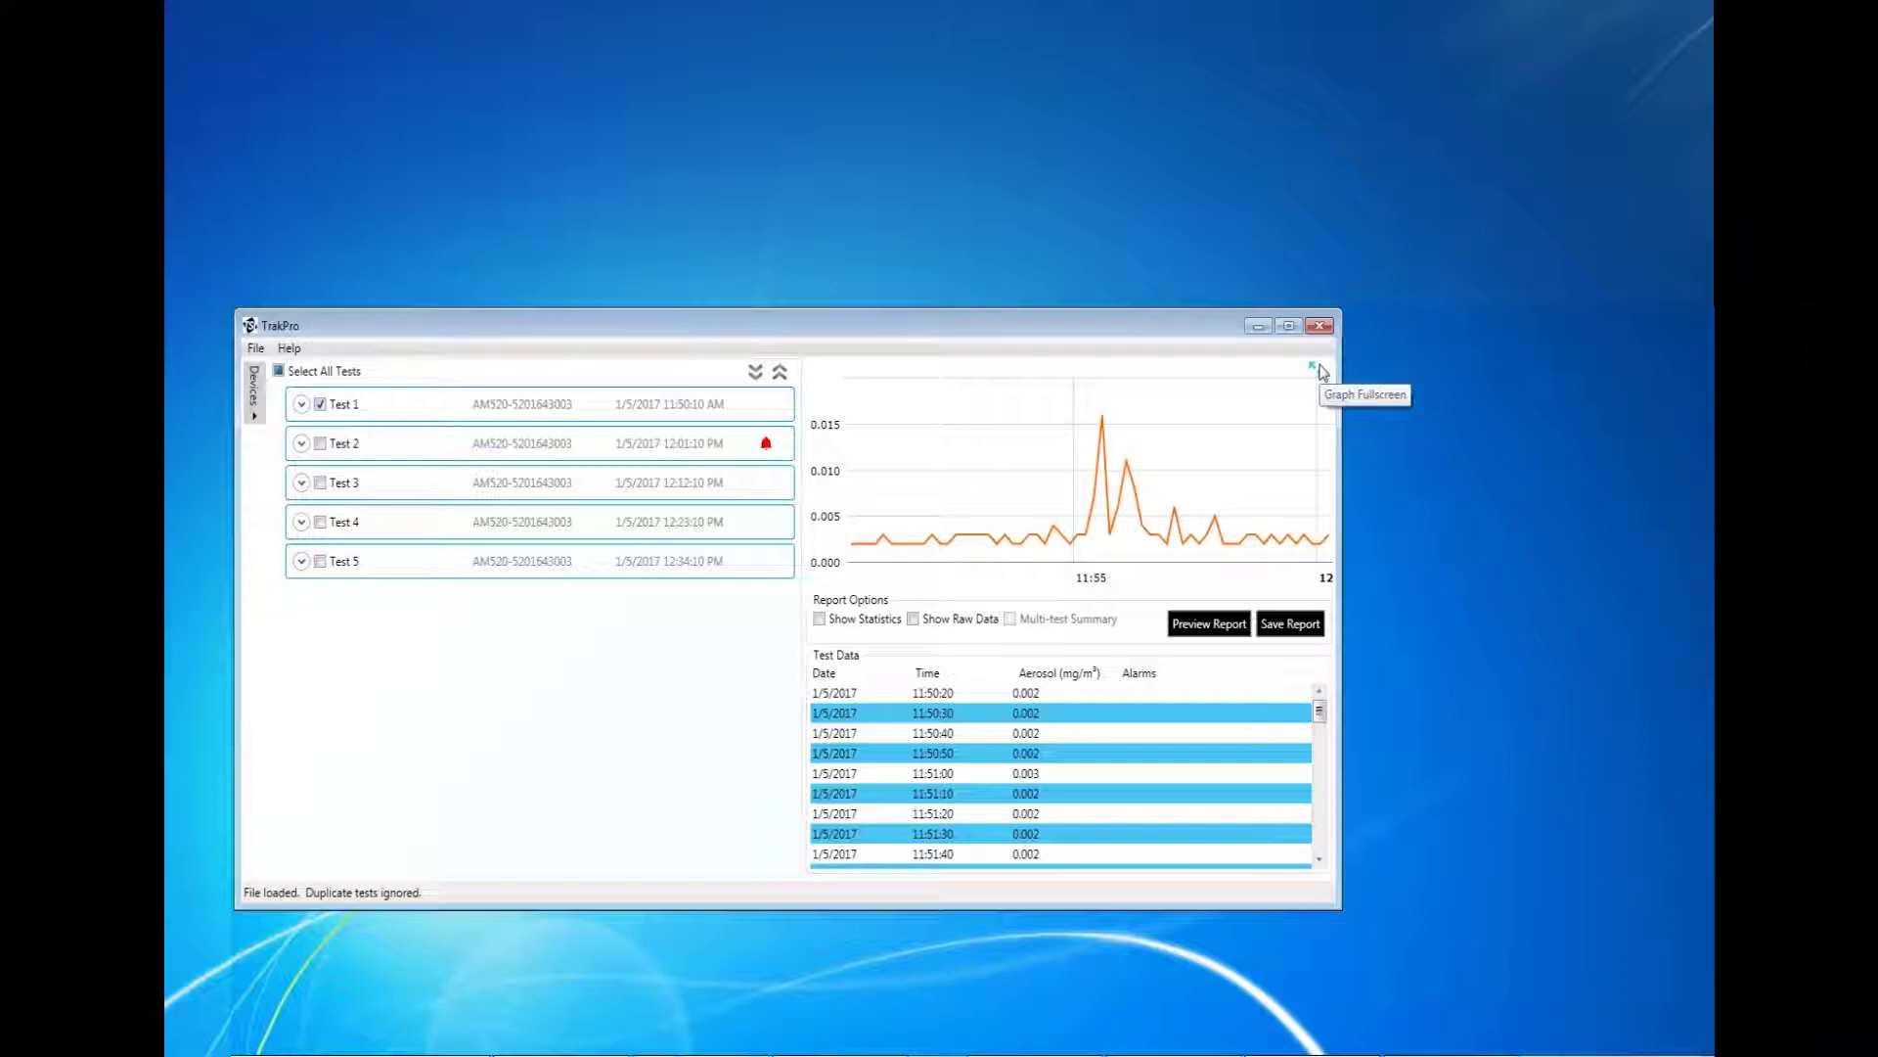
- Enlarge the graph and open its formatting options, keeping the Light theme
click(1315, 369)
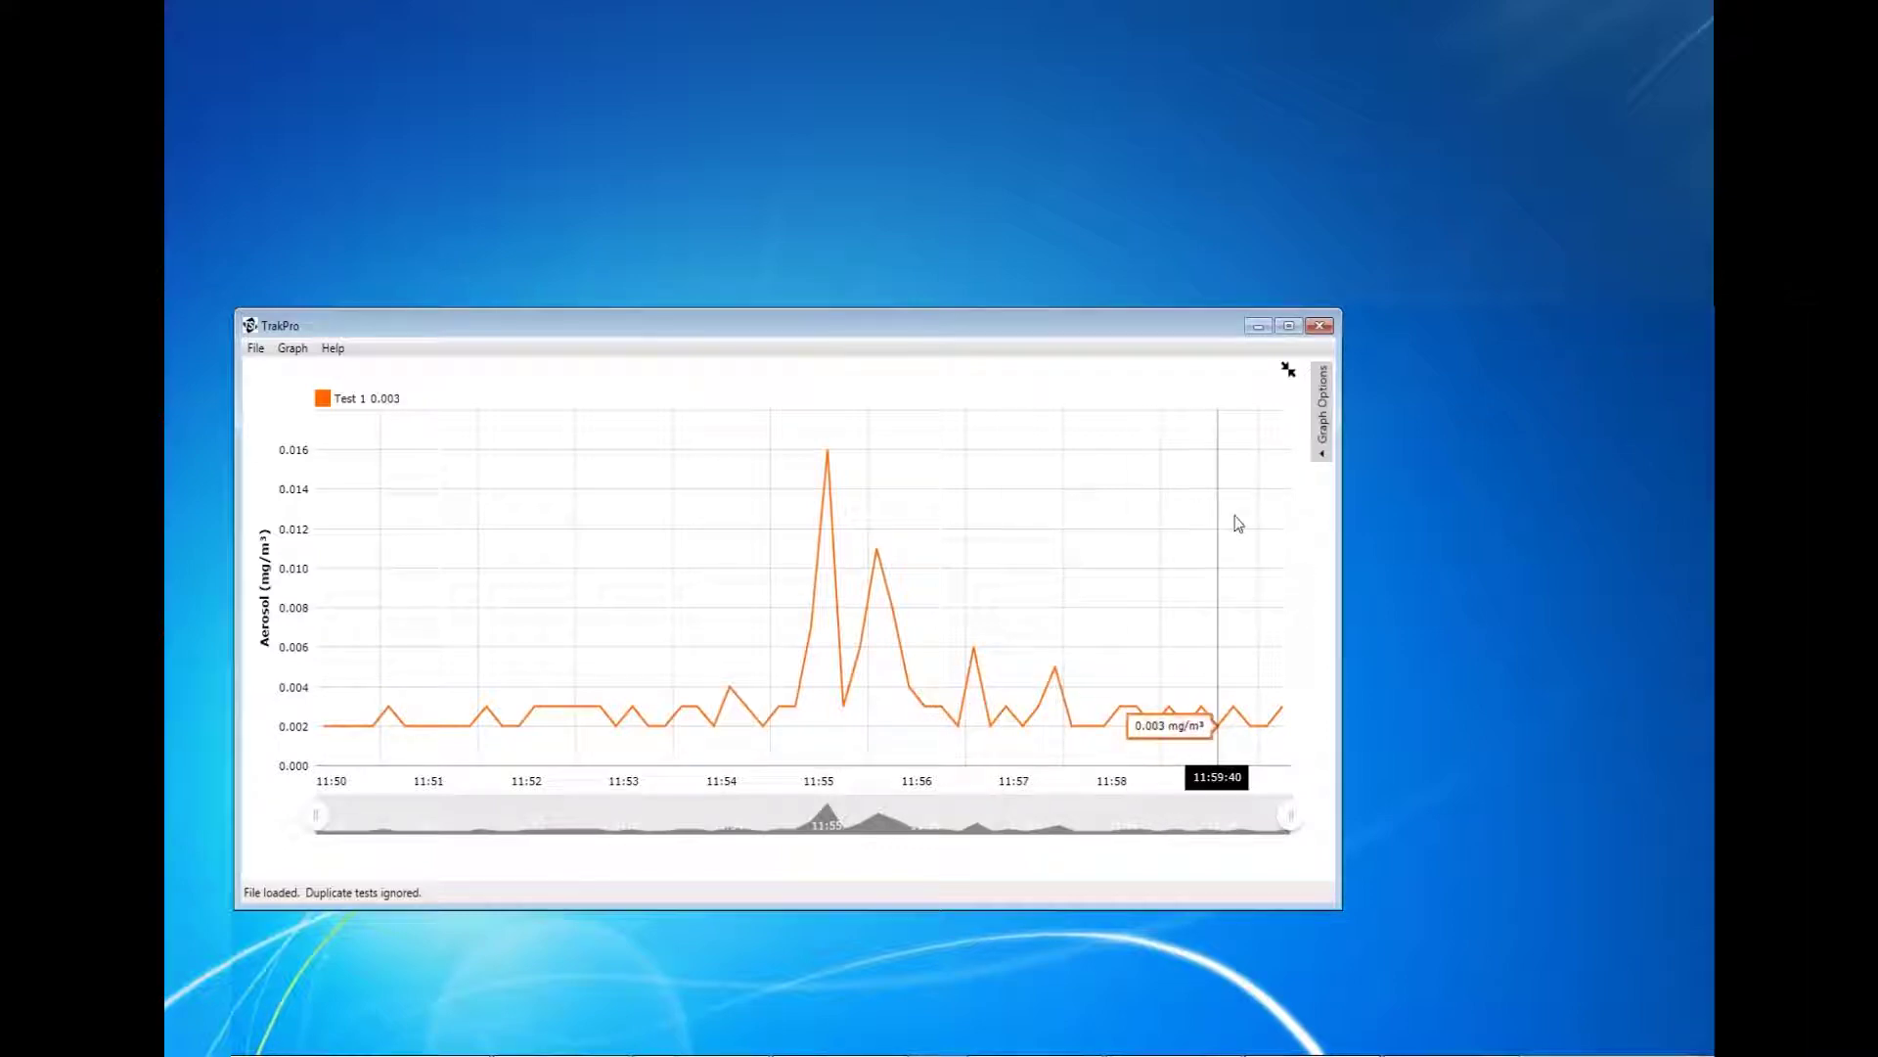
click(1323, 433)
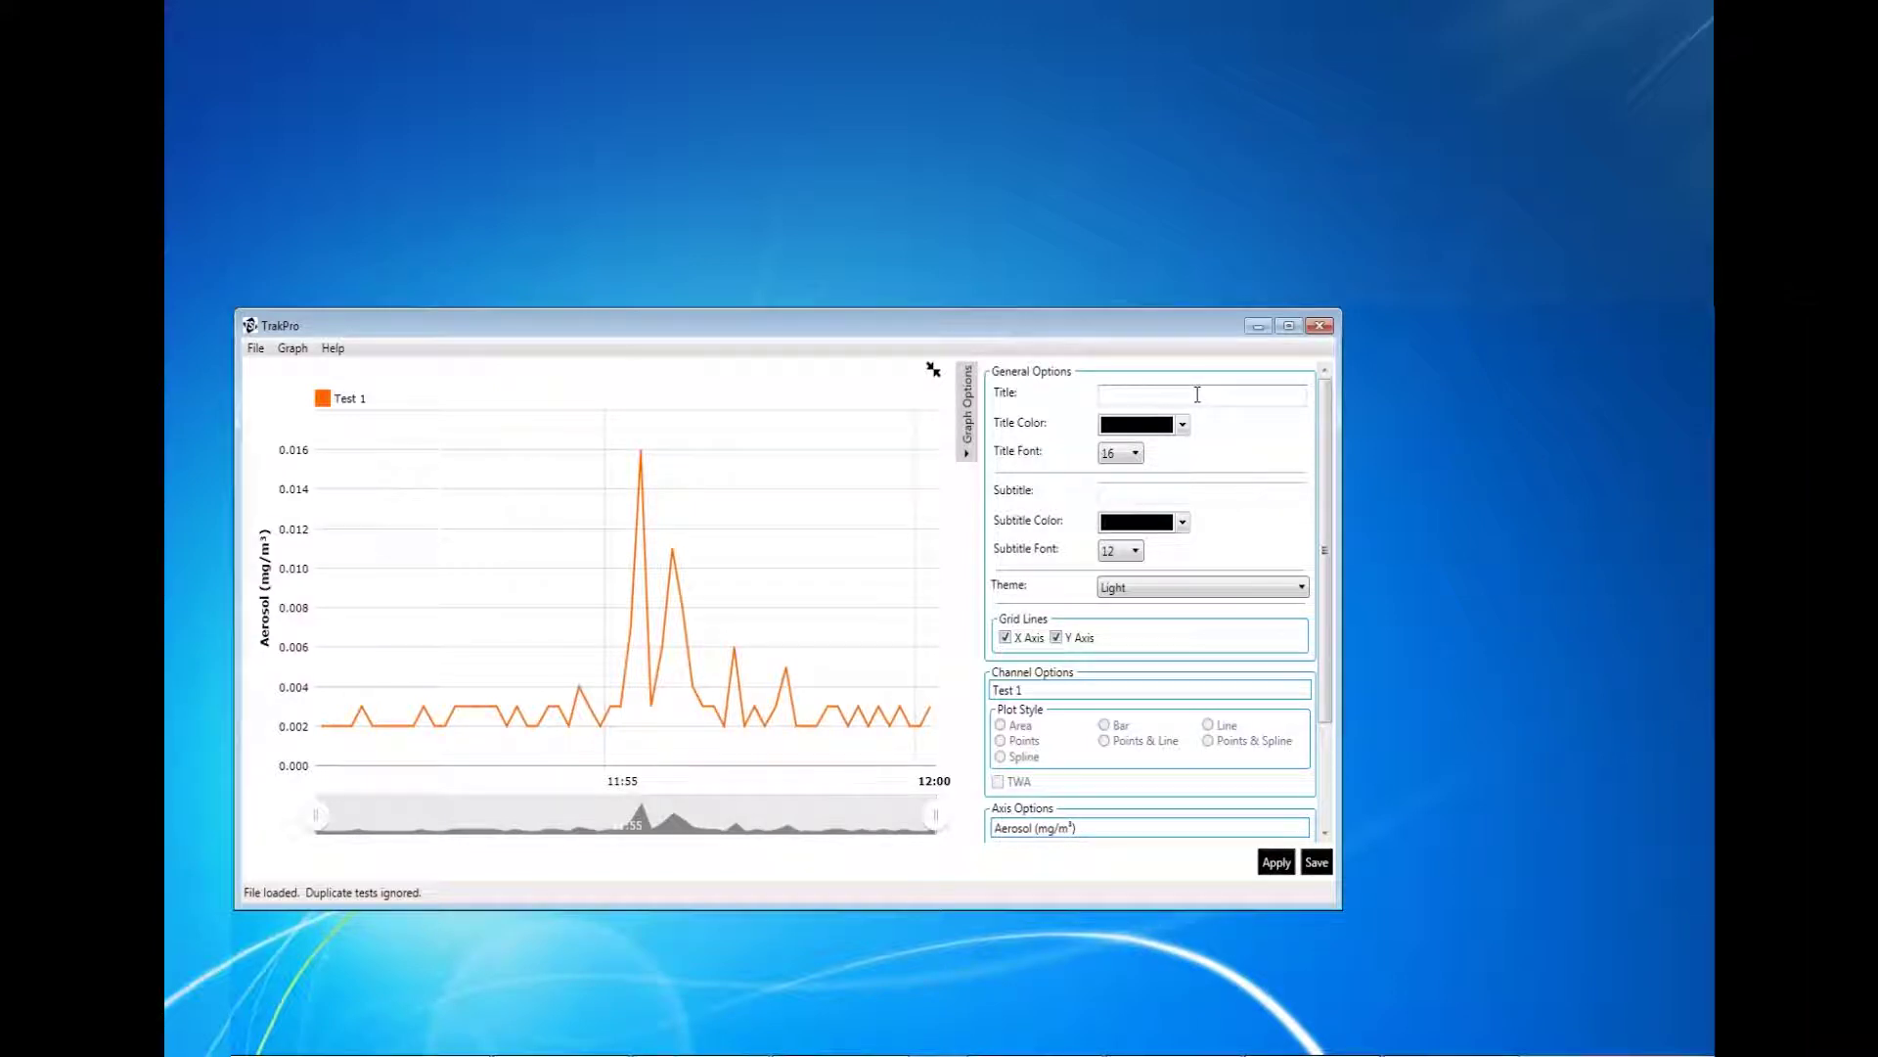
click(1193, 398)
click(1132, 587)
click(1132, 587)
scroll(1015, 824, down, 3)
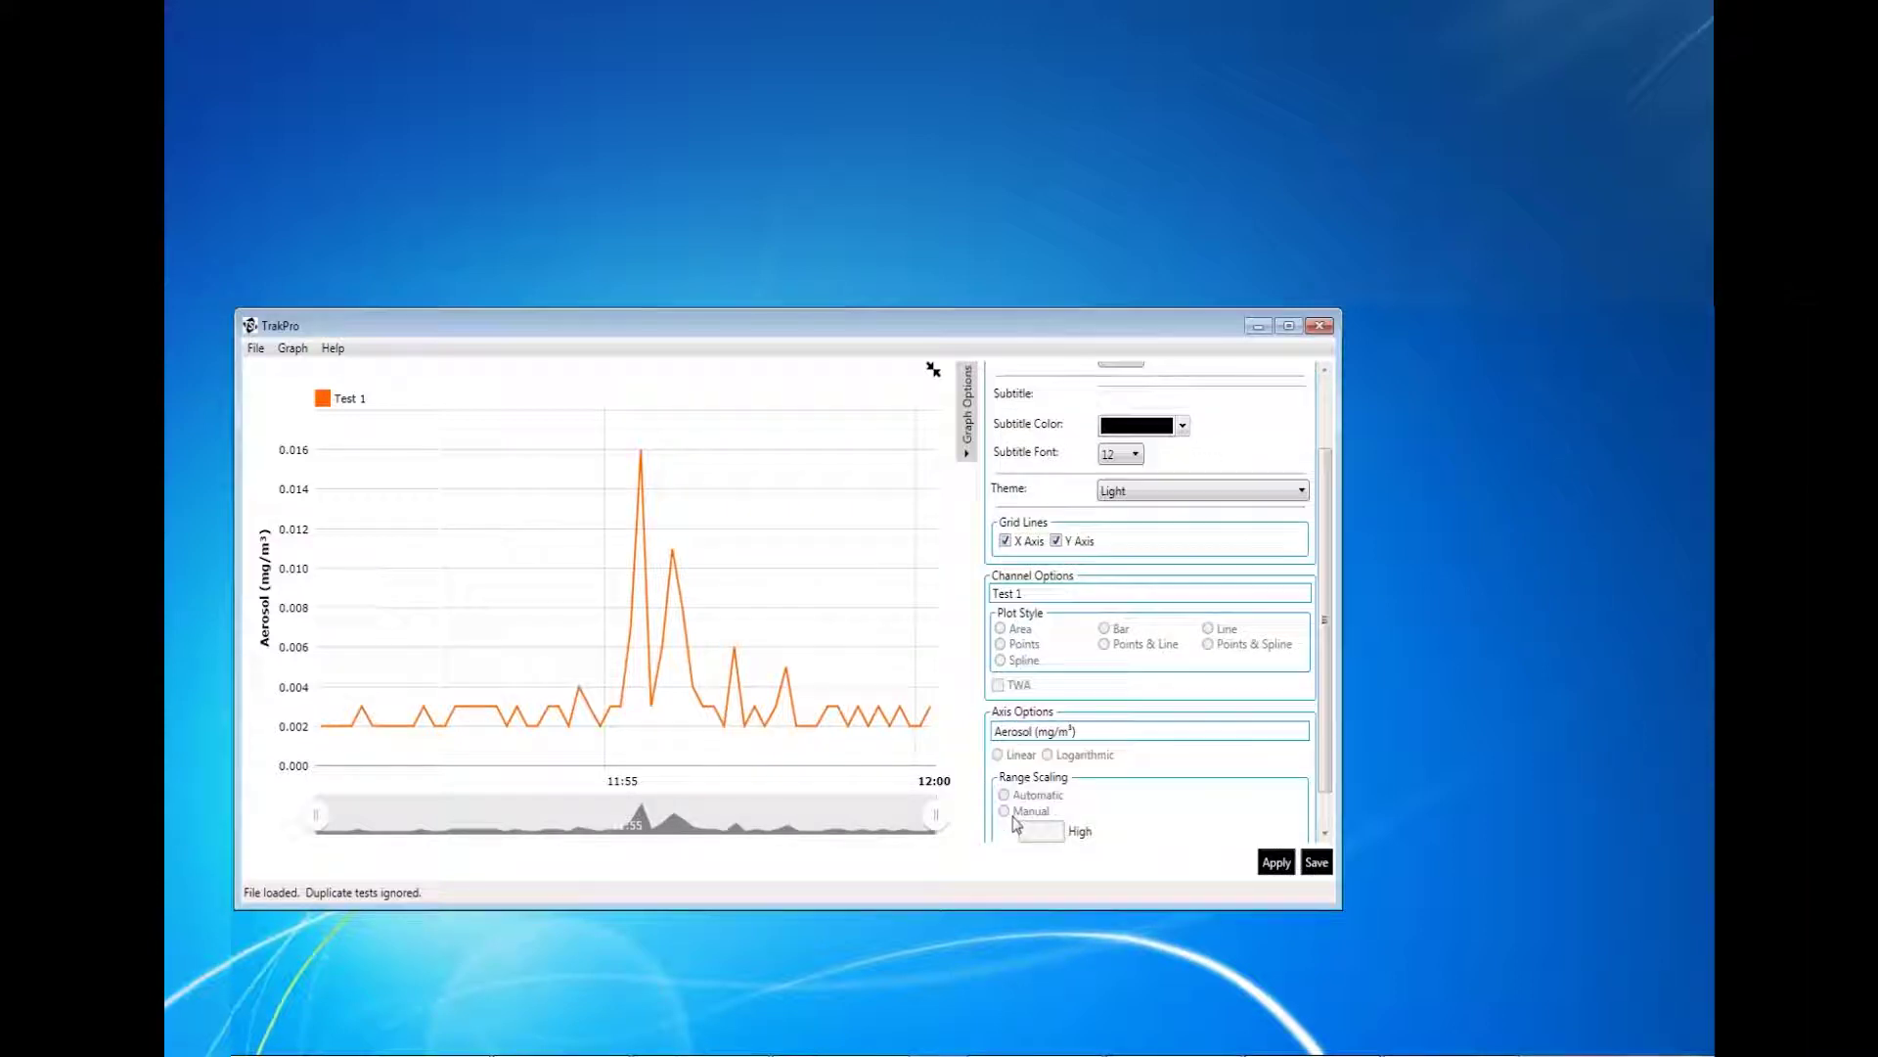
scroll(1014, 823, up, 3)
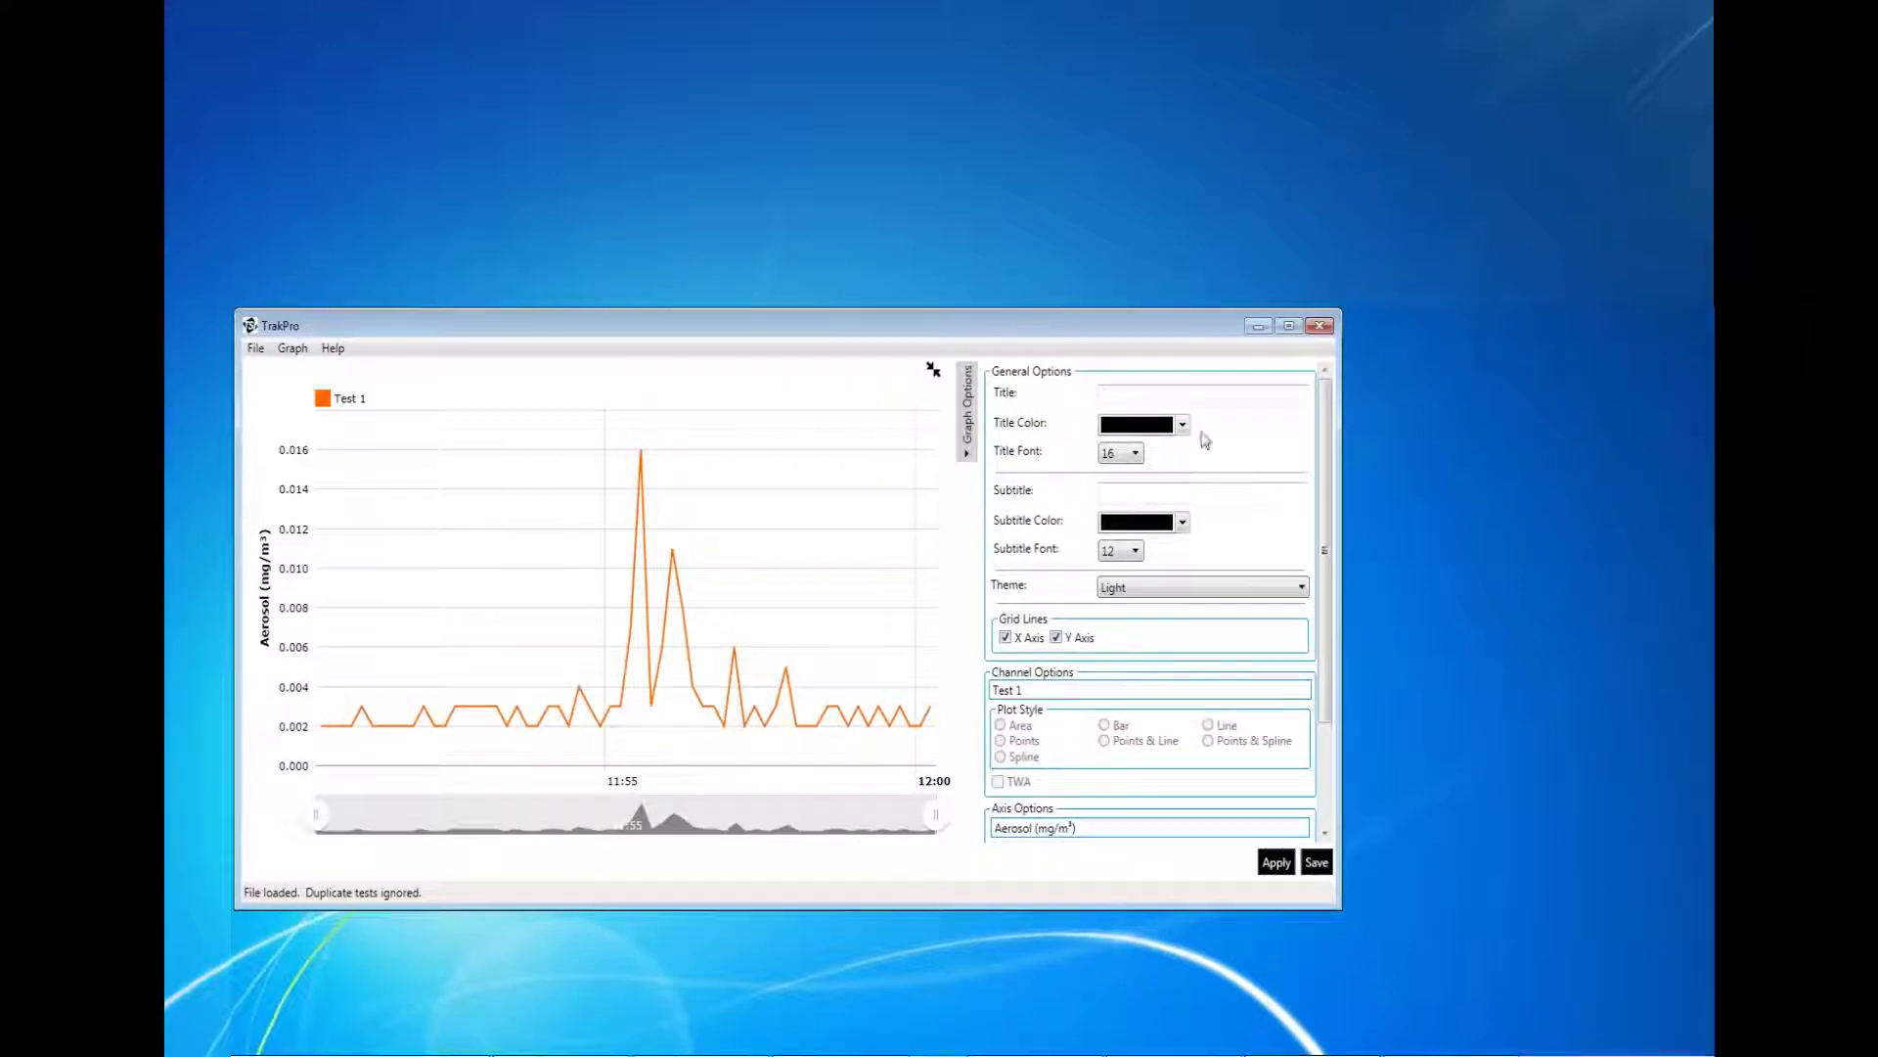
- Select Test 1's channel and the Aerosol axis, apply the options, and show the Print/Save As choices
click(1045, 692)
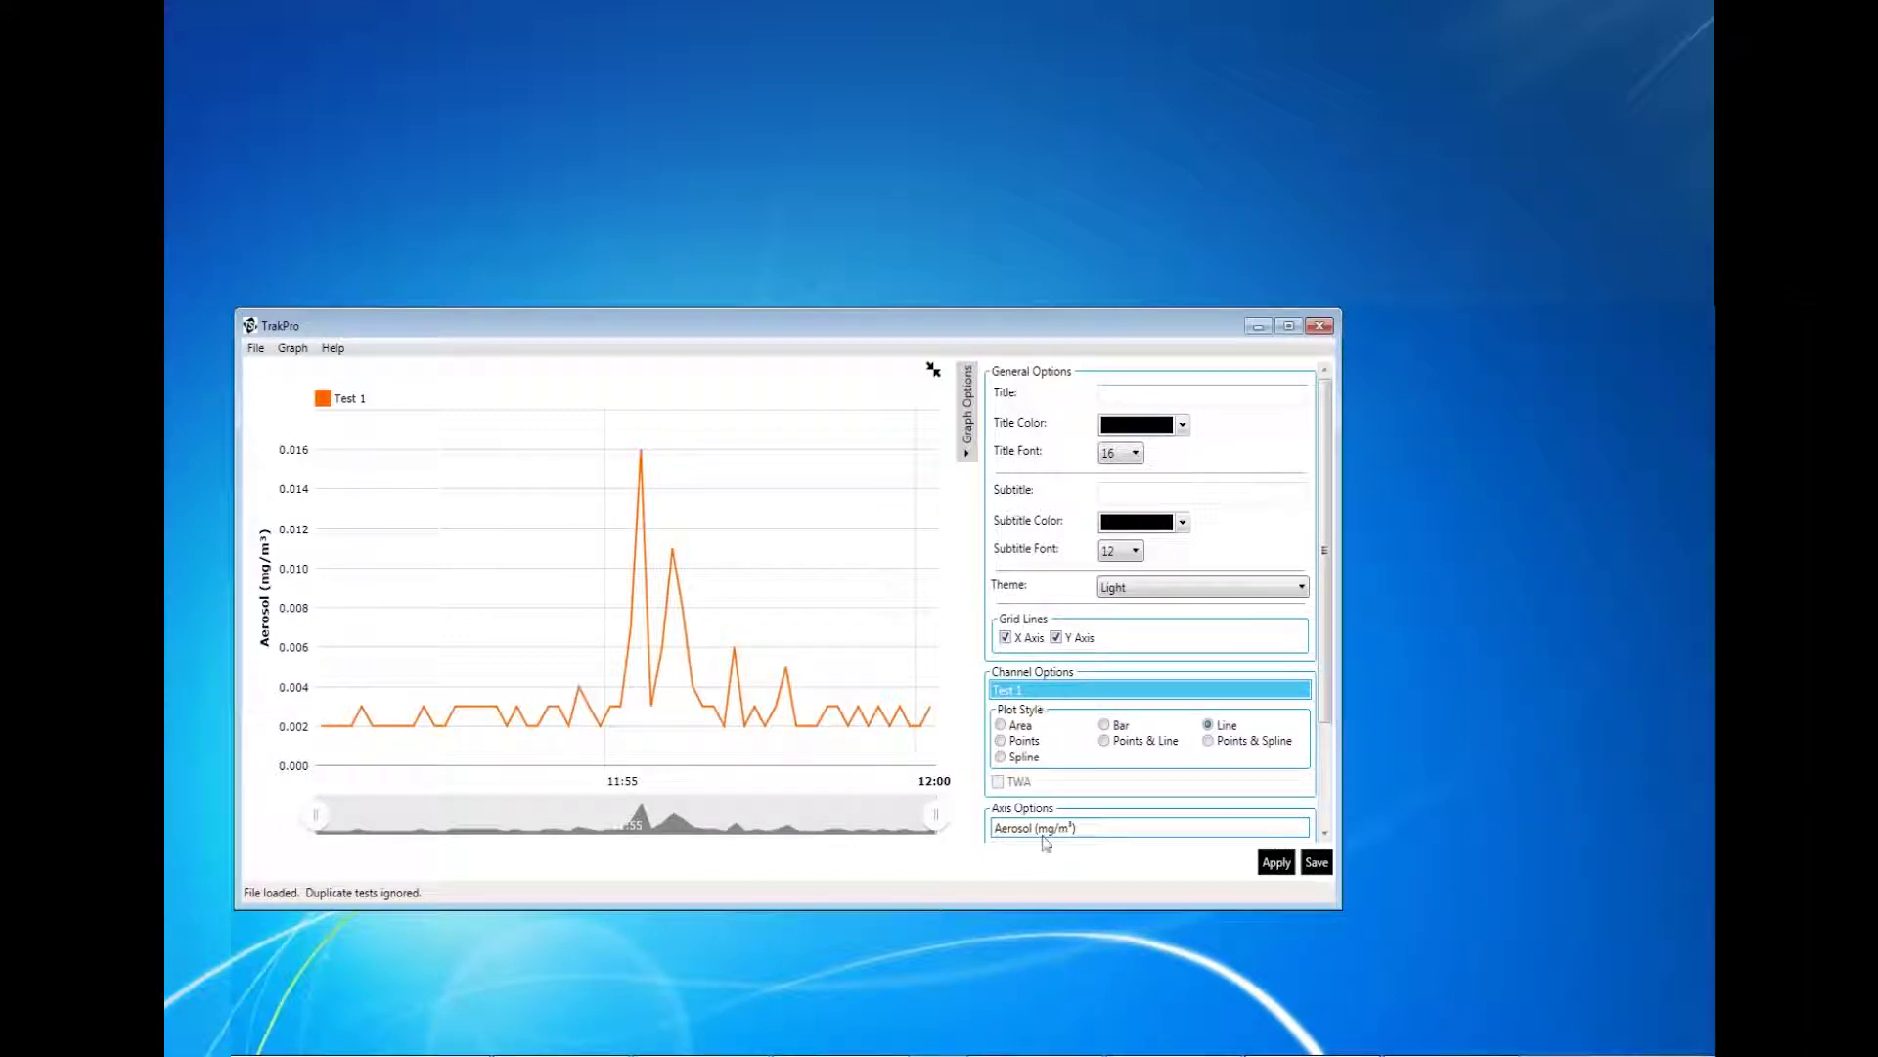
click(1088, 828)
scroll(1088, 820, down, 2)
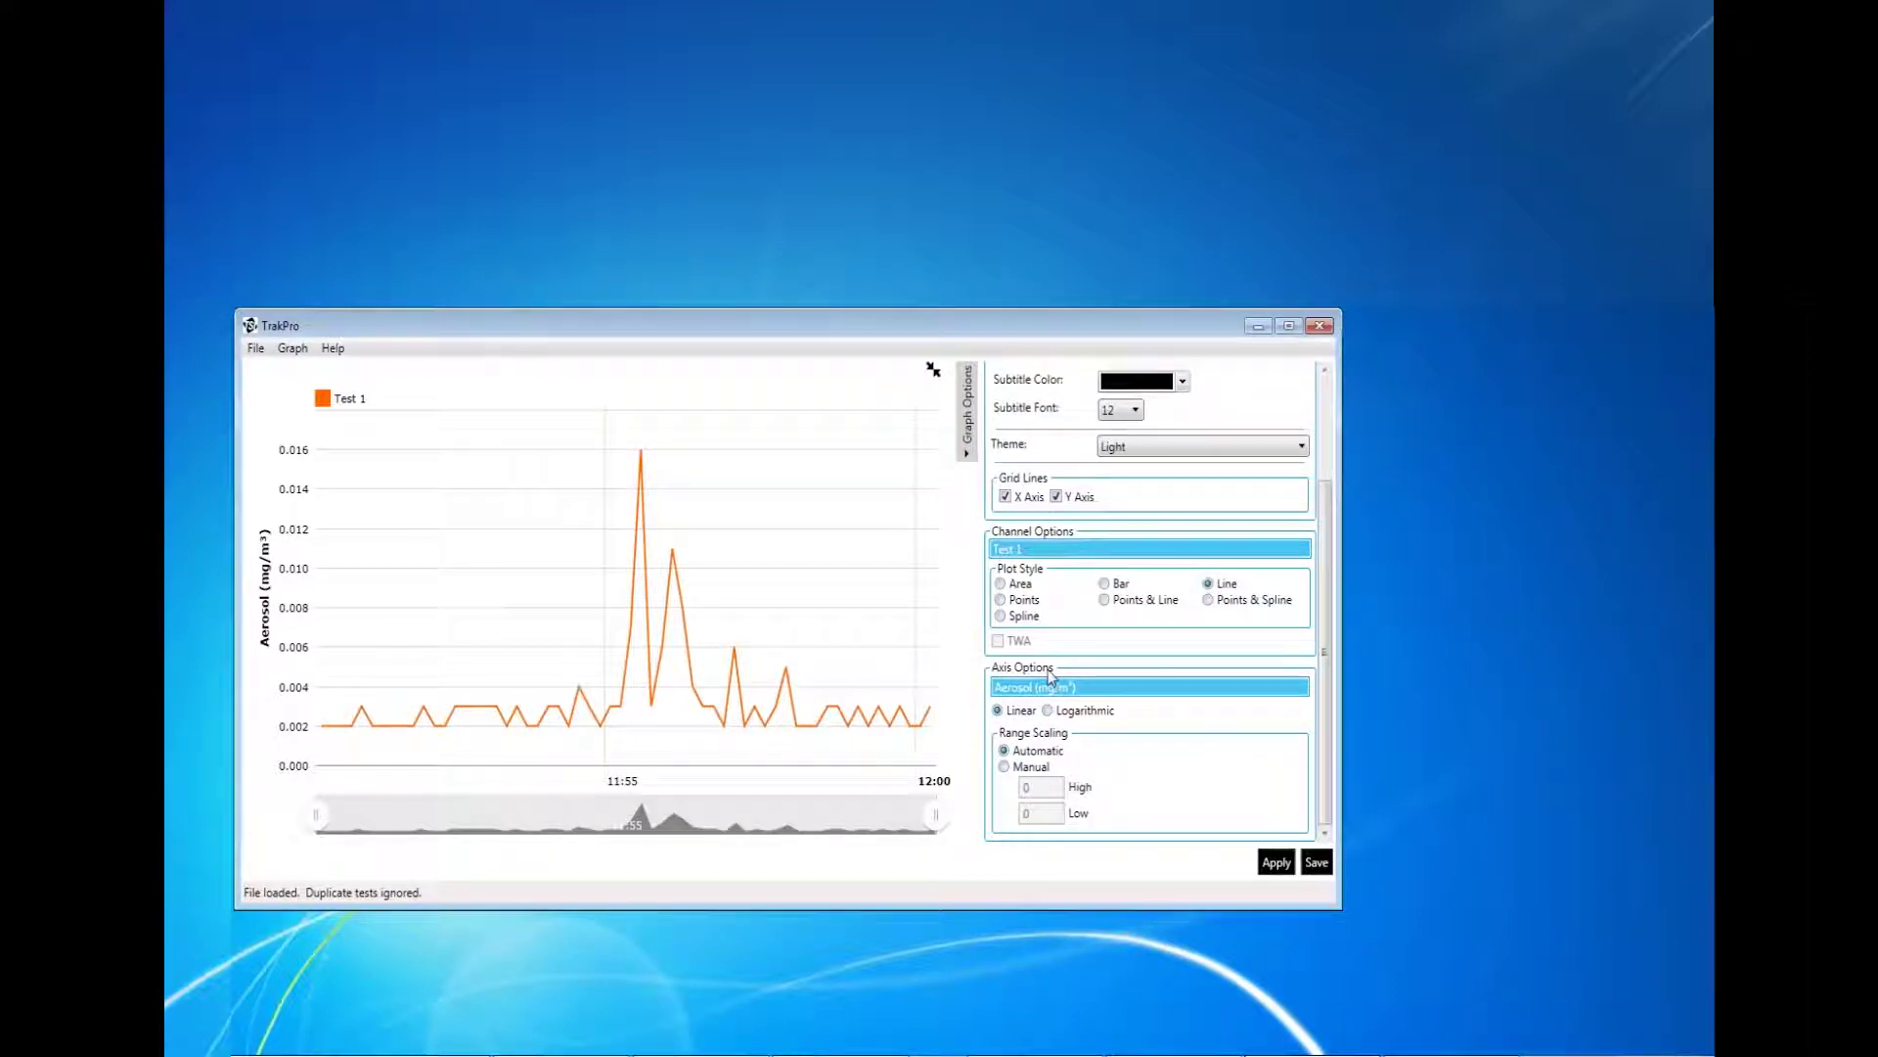
scroll(1049, 675, up, 3)
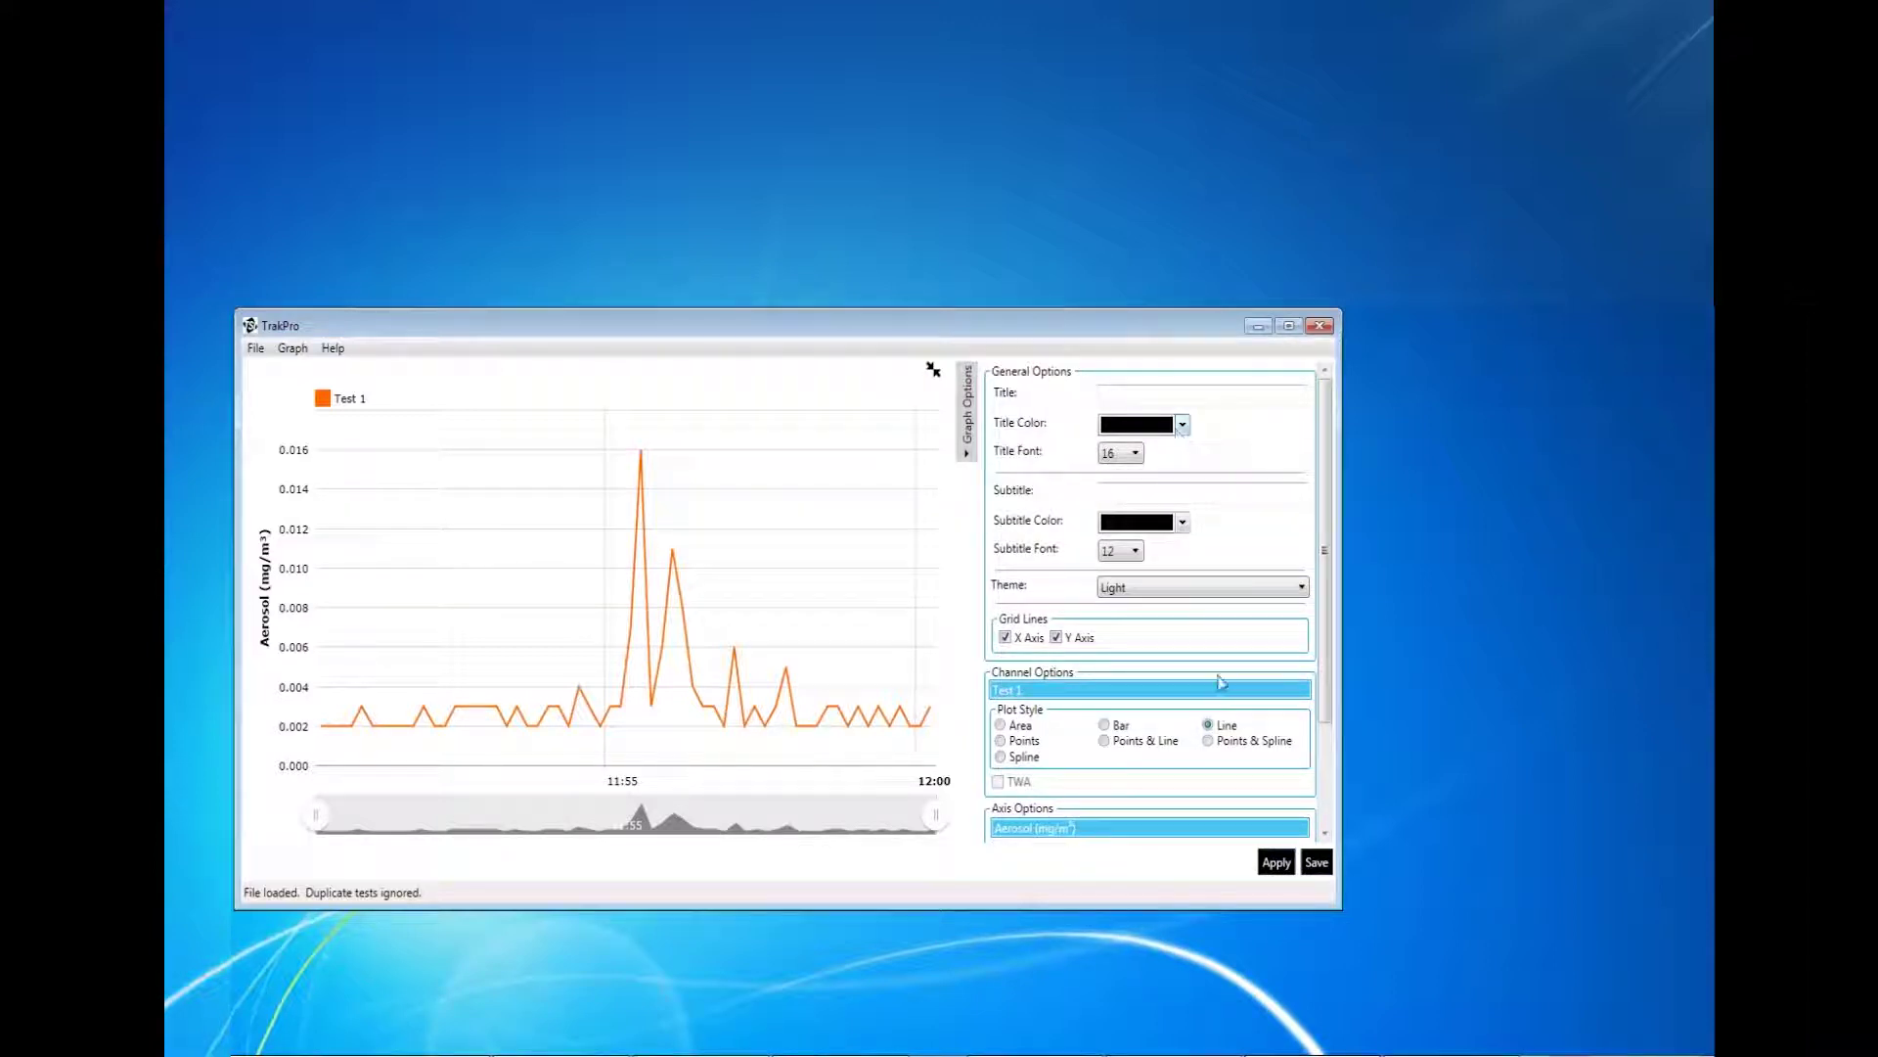
click(1272, 864)
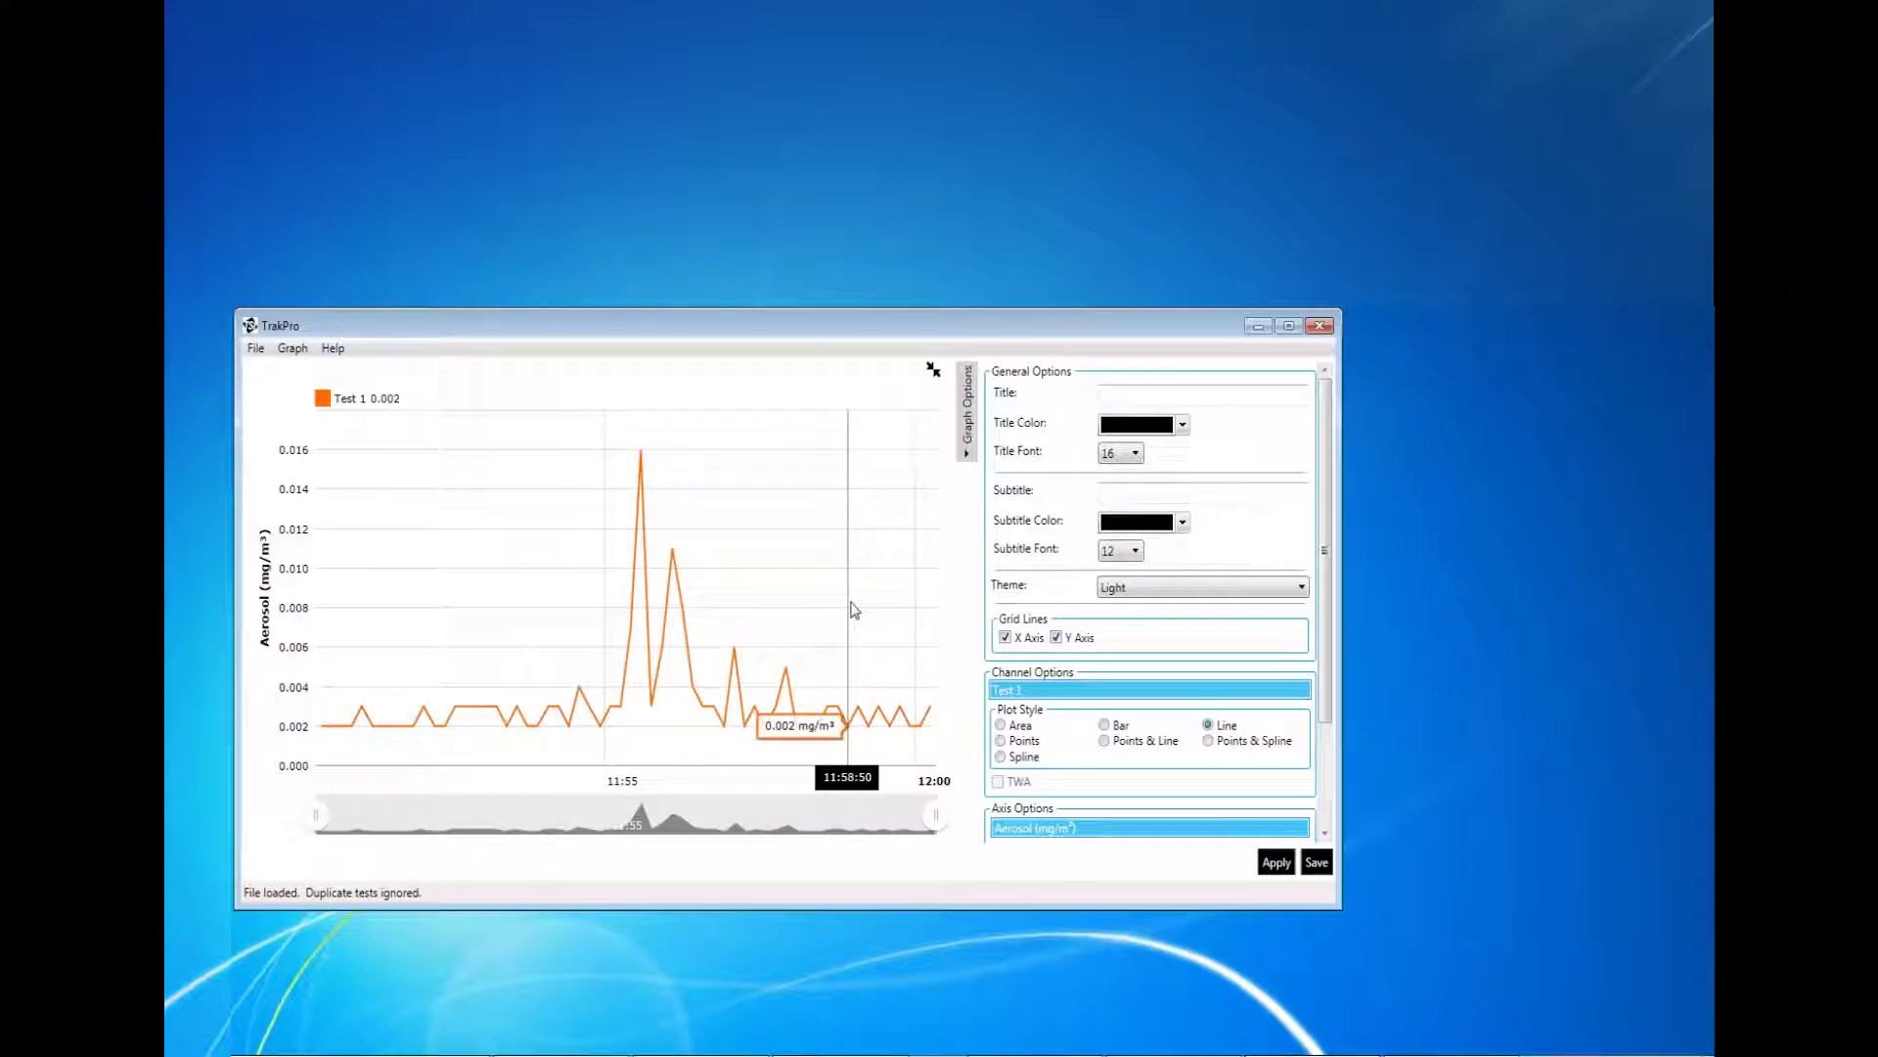
click(284, 350)
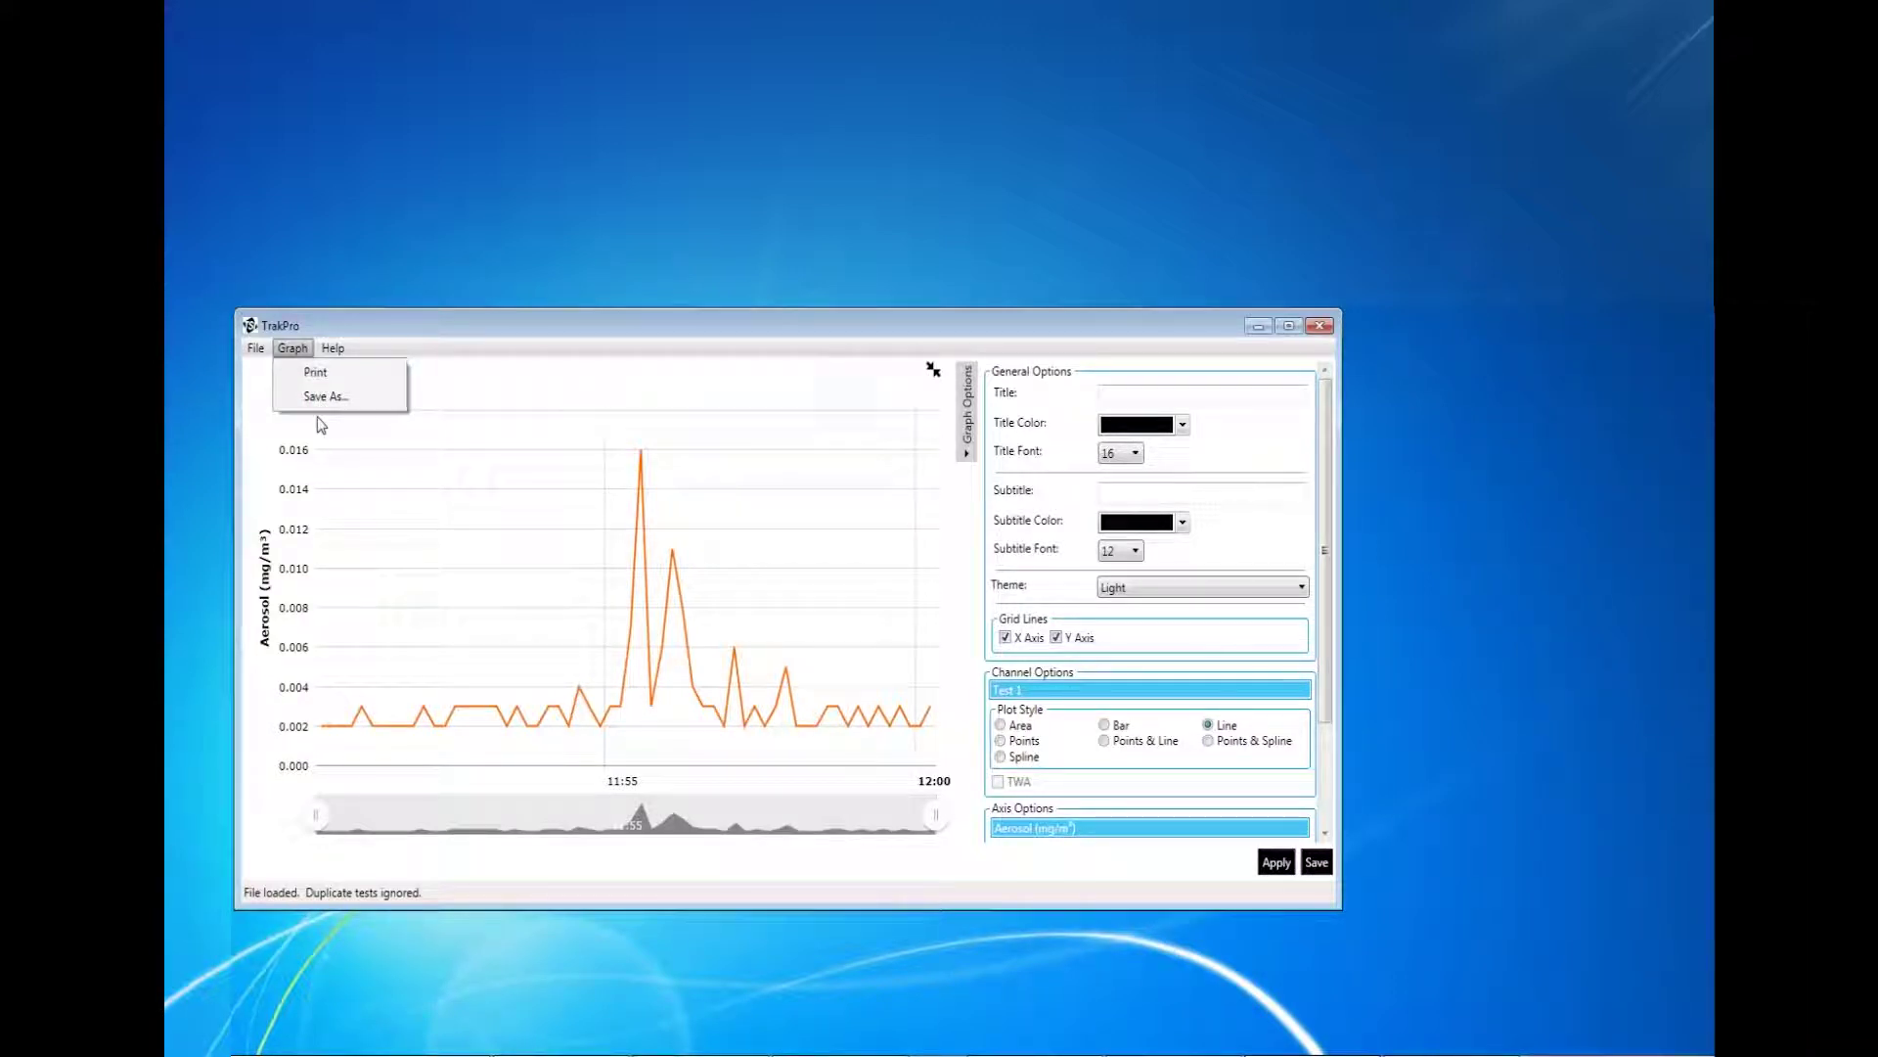
- Leave the enlarged graph for the test list and tick Show Statistics
click(934, 370)
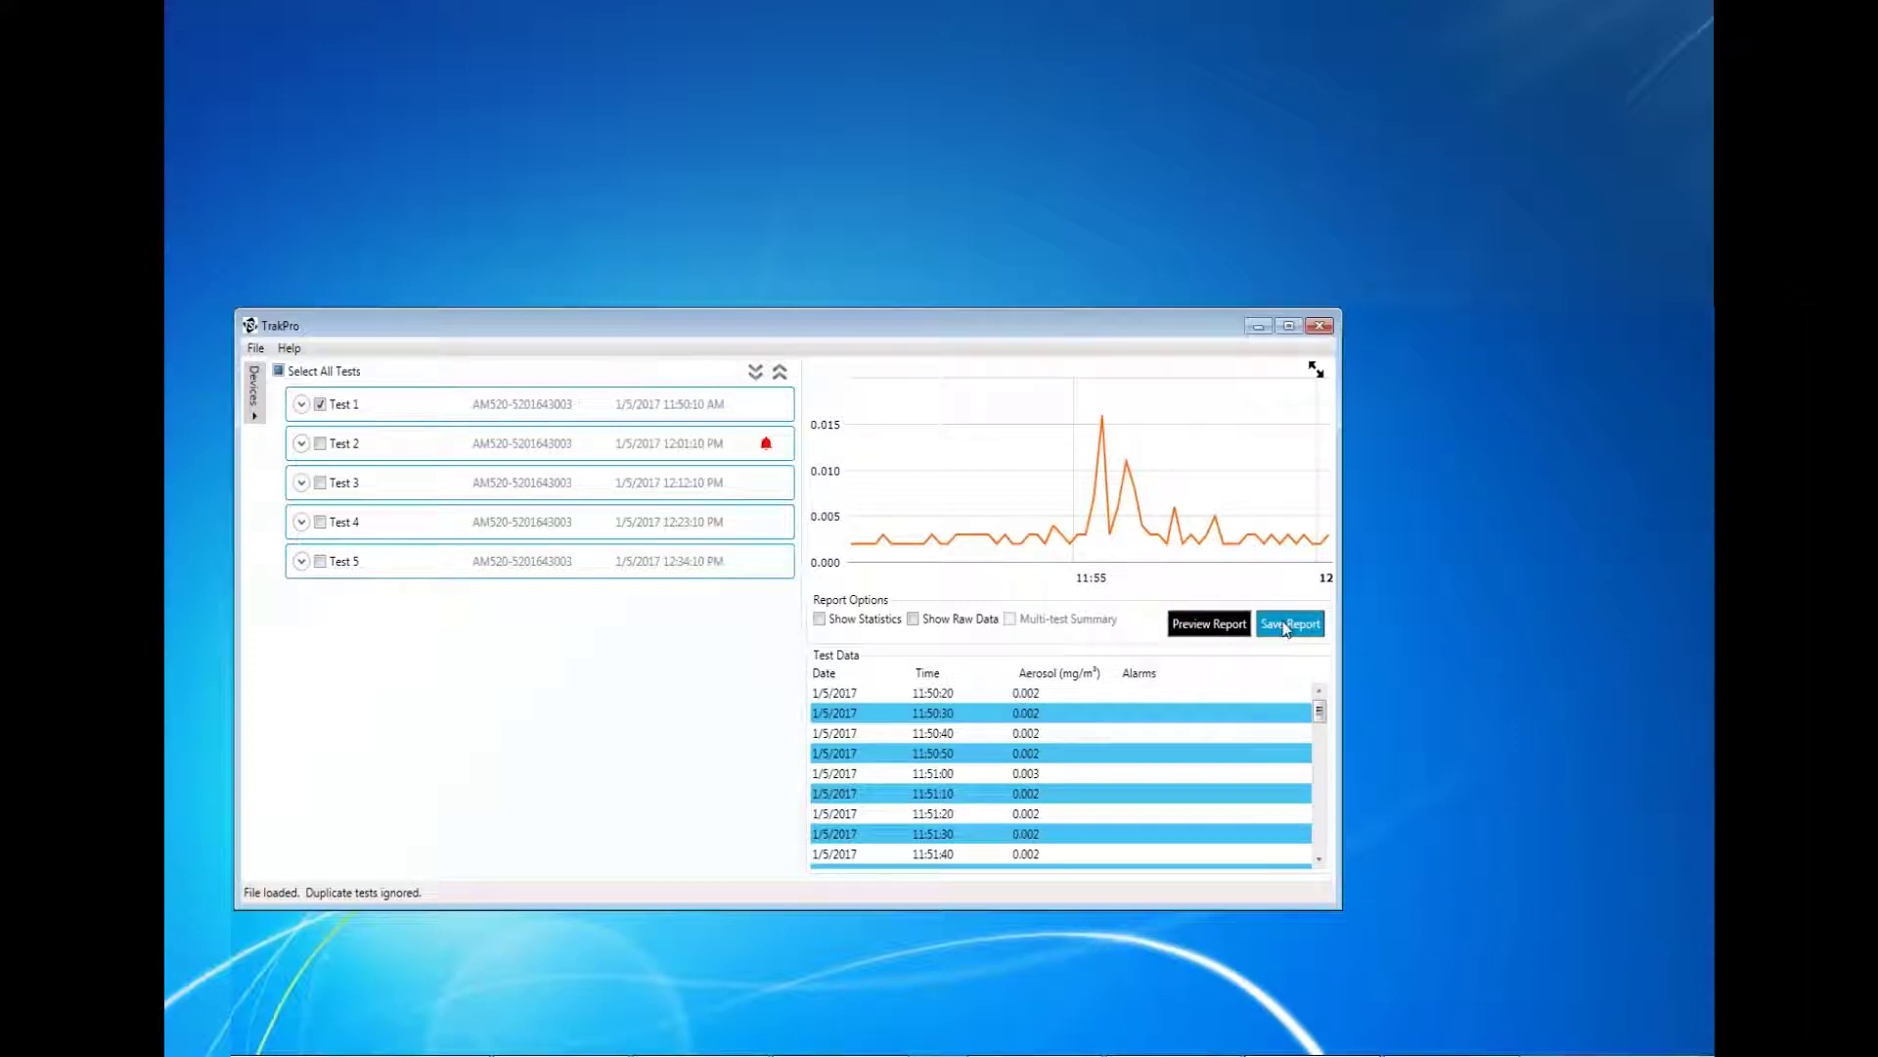
click(843, 625)
- Open the AM520's Settings, choose Select Manual Time, and select the logging interval and time constant fields
click(252, 393)
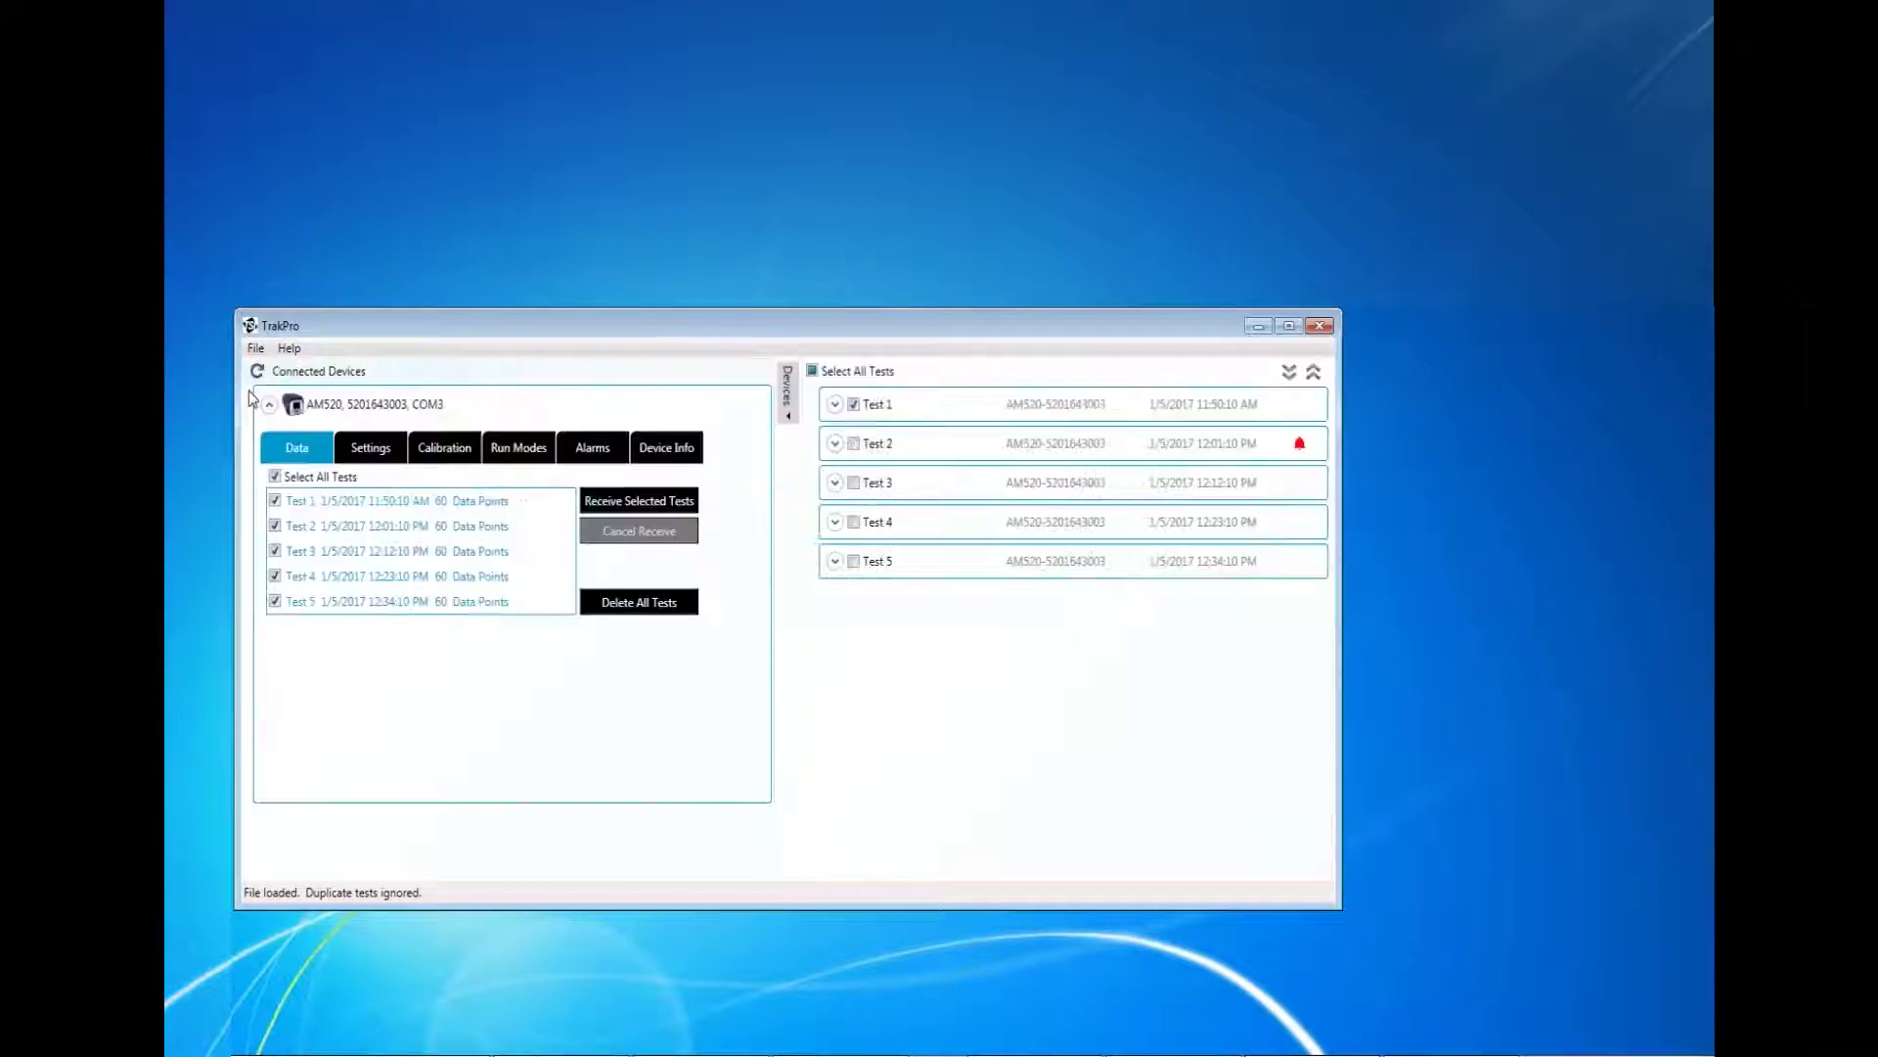
click(367, 454)
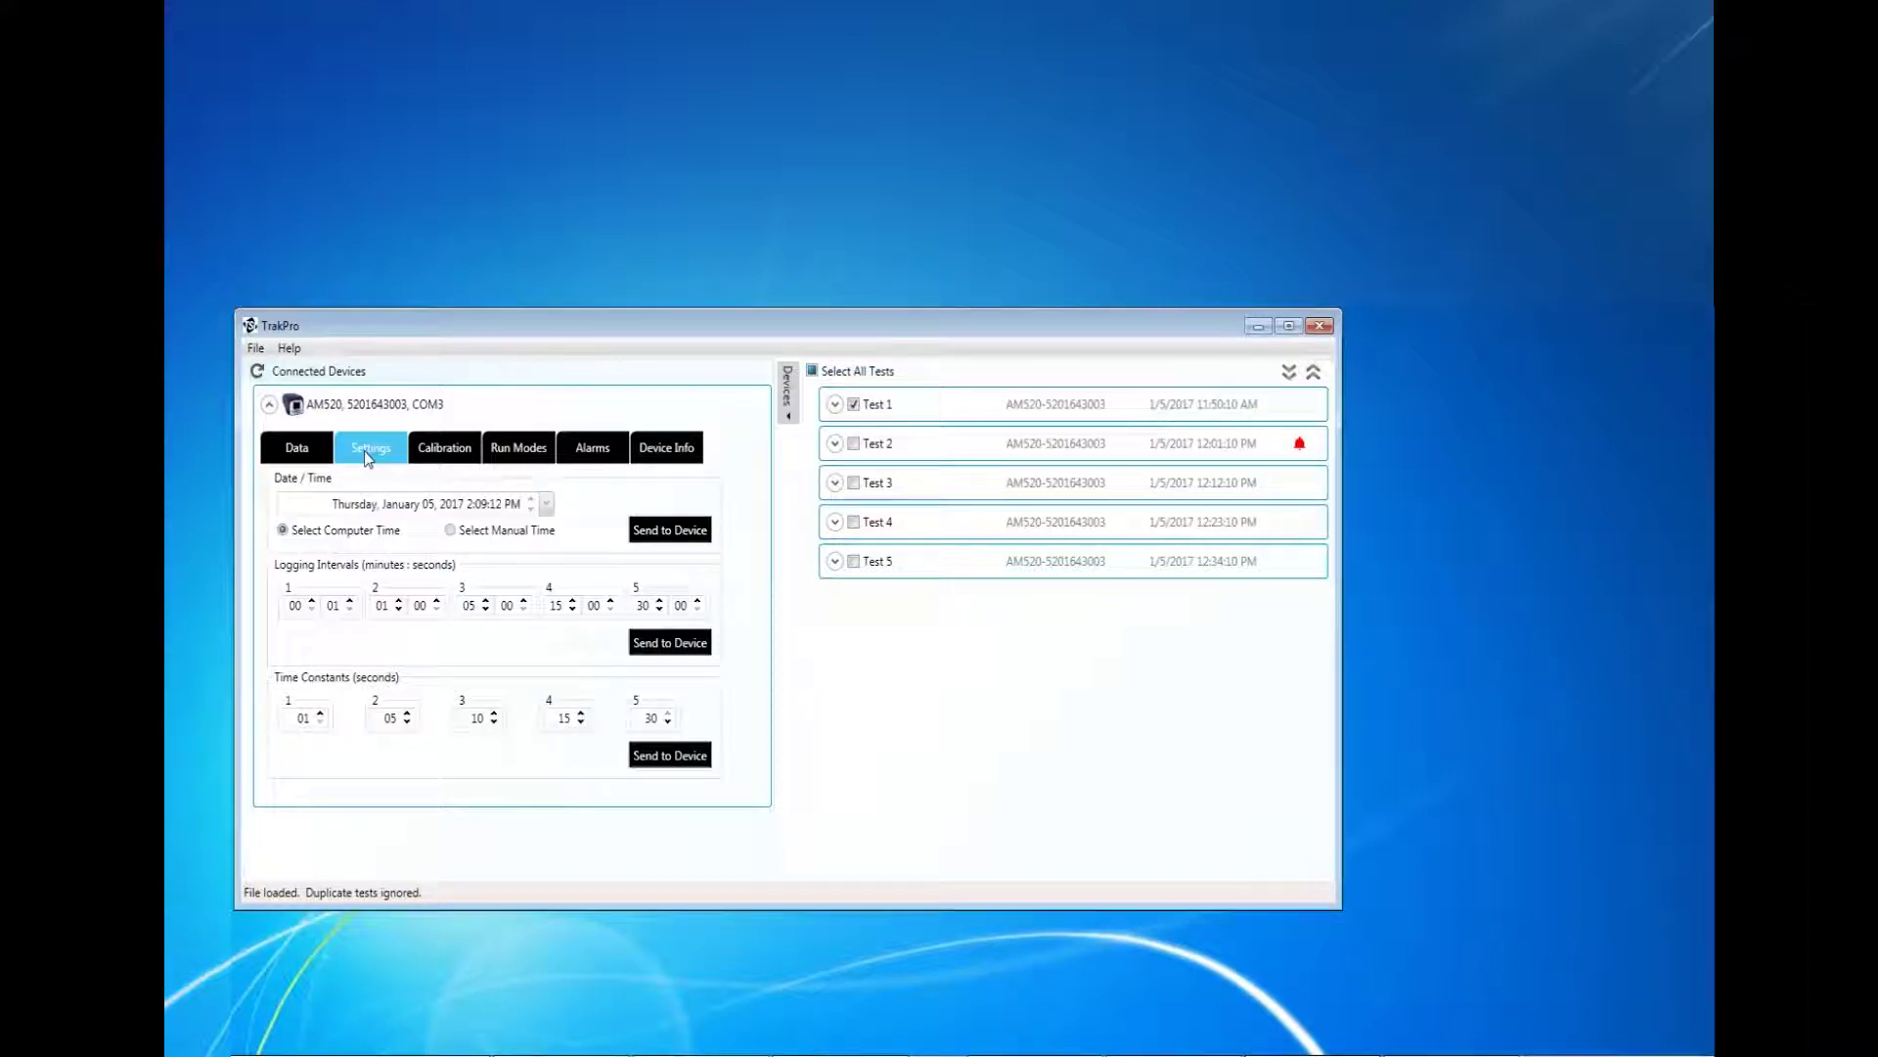
click(342, 505)
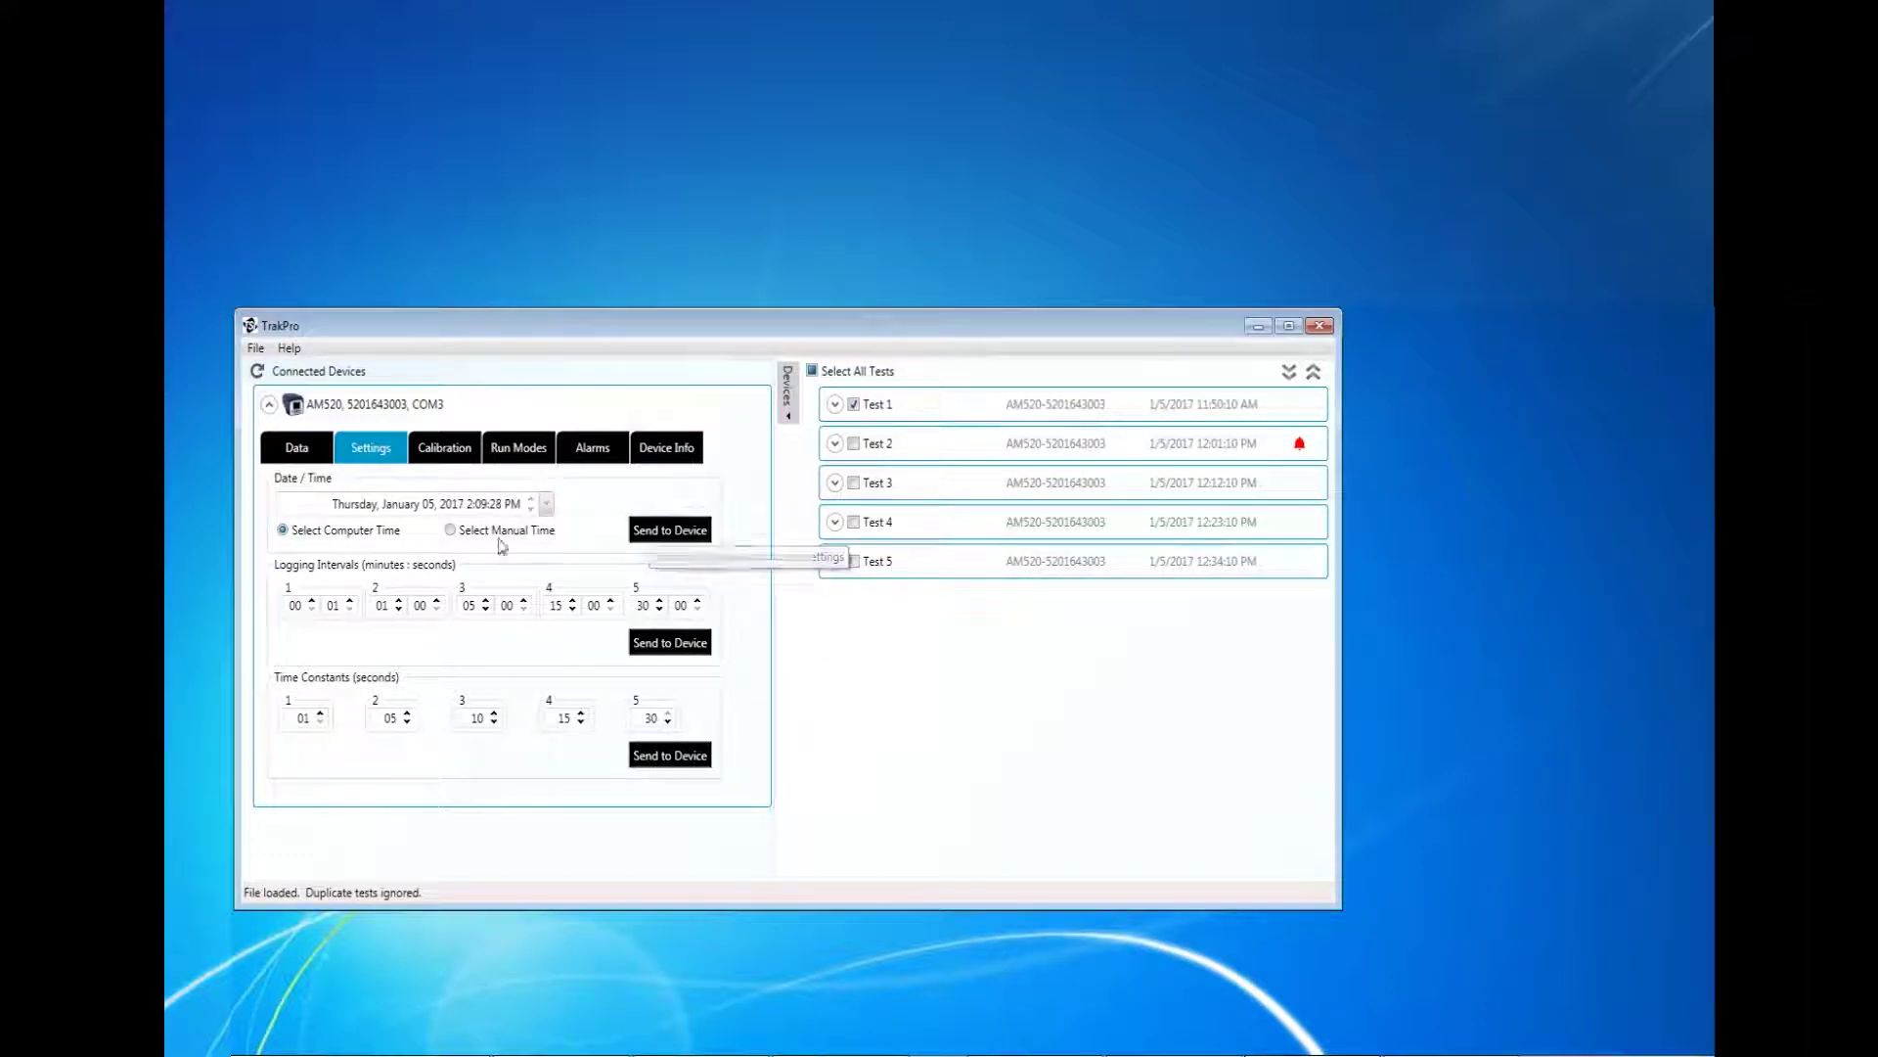
click(650, 531)
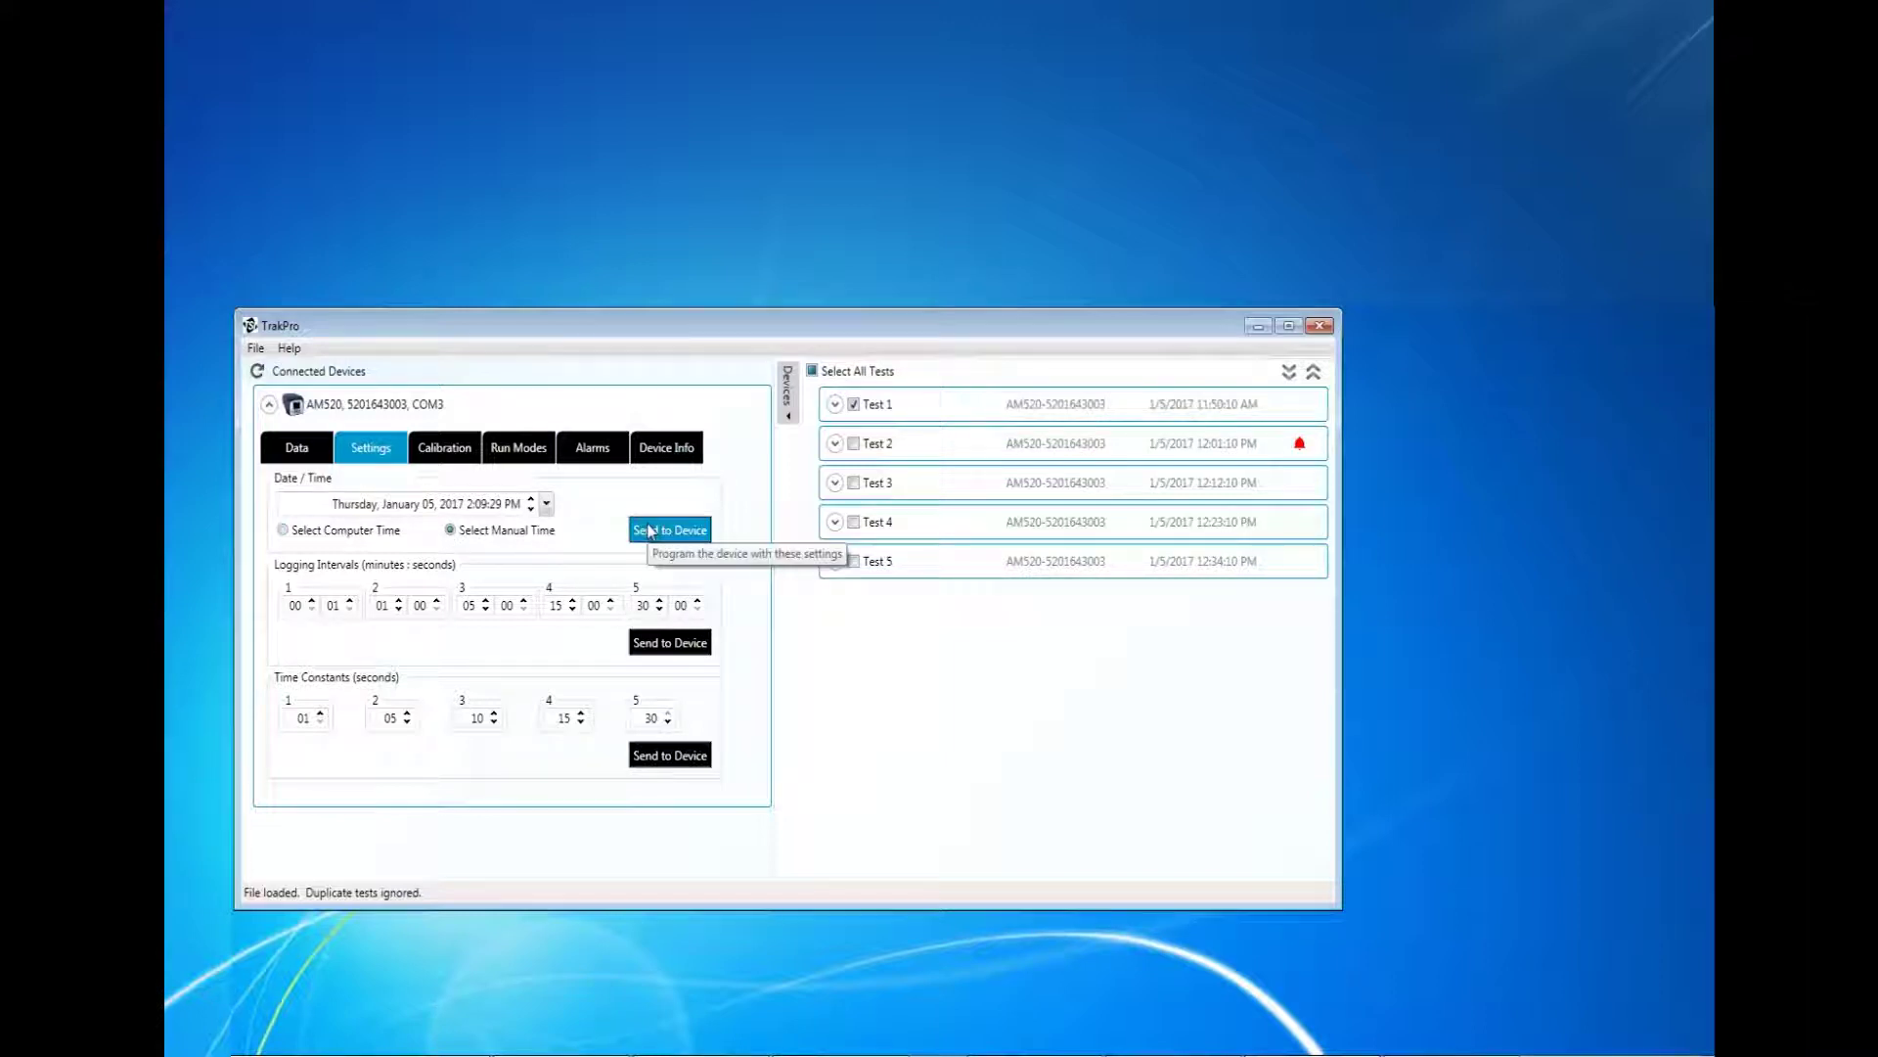
click(295, 604)
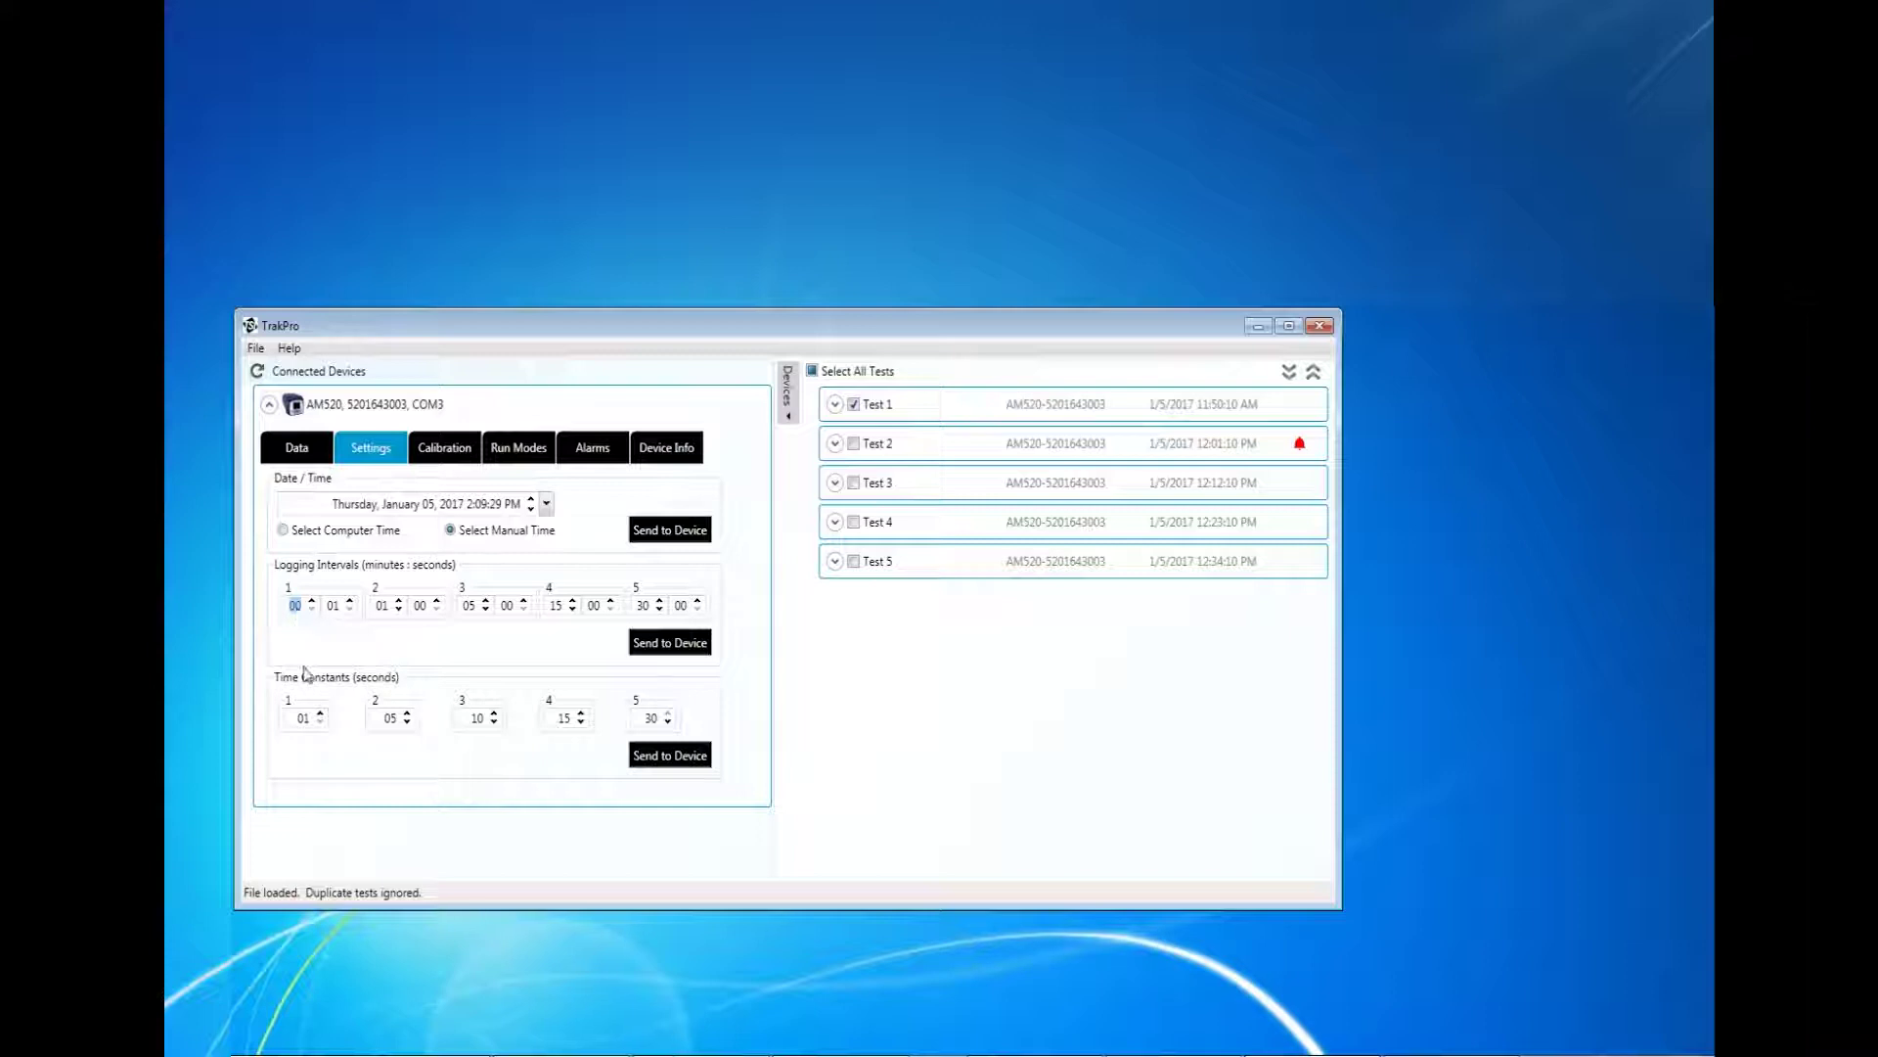
click(303, 717)
- Review the AM520's calibration factors, then view its Run Modes programs Test1KGT and Test2KGT
click(446, 451)
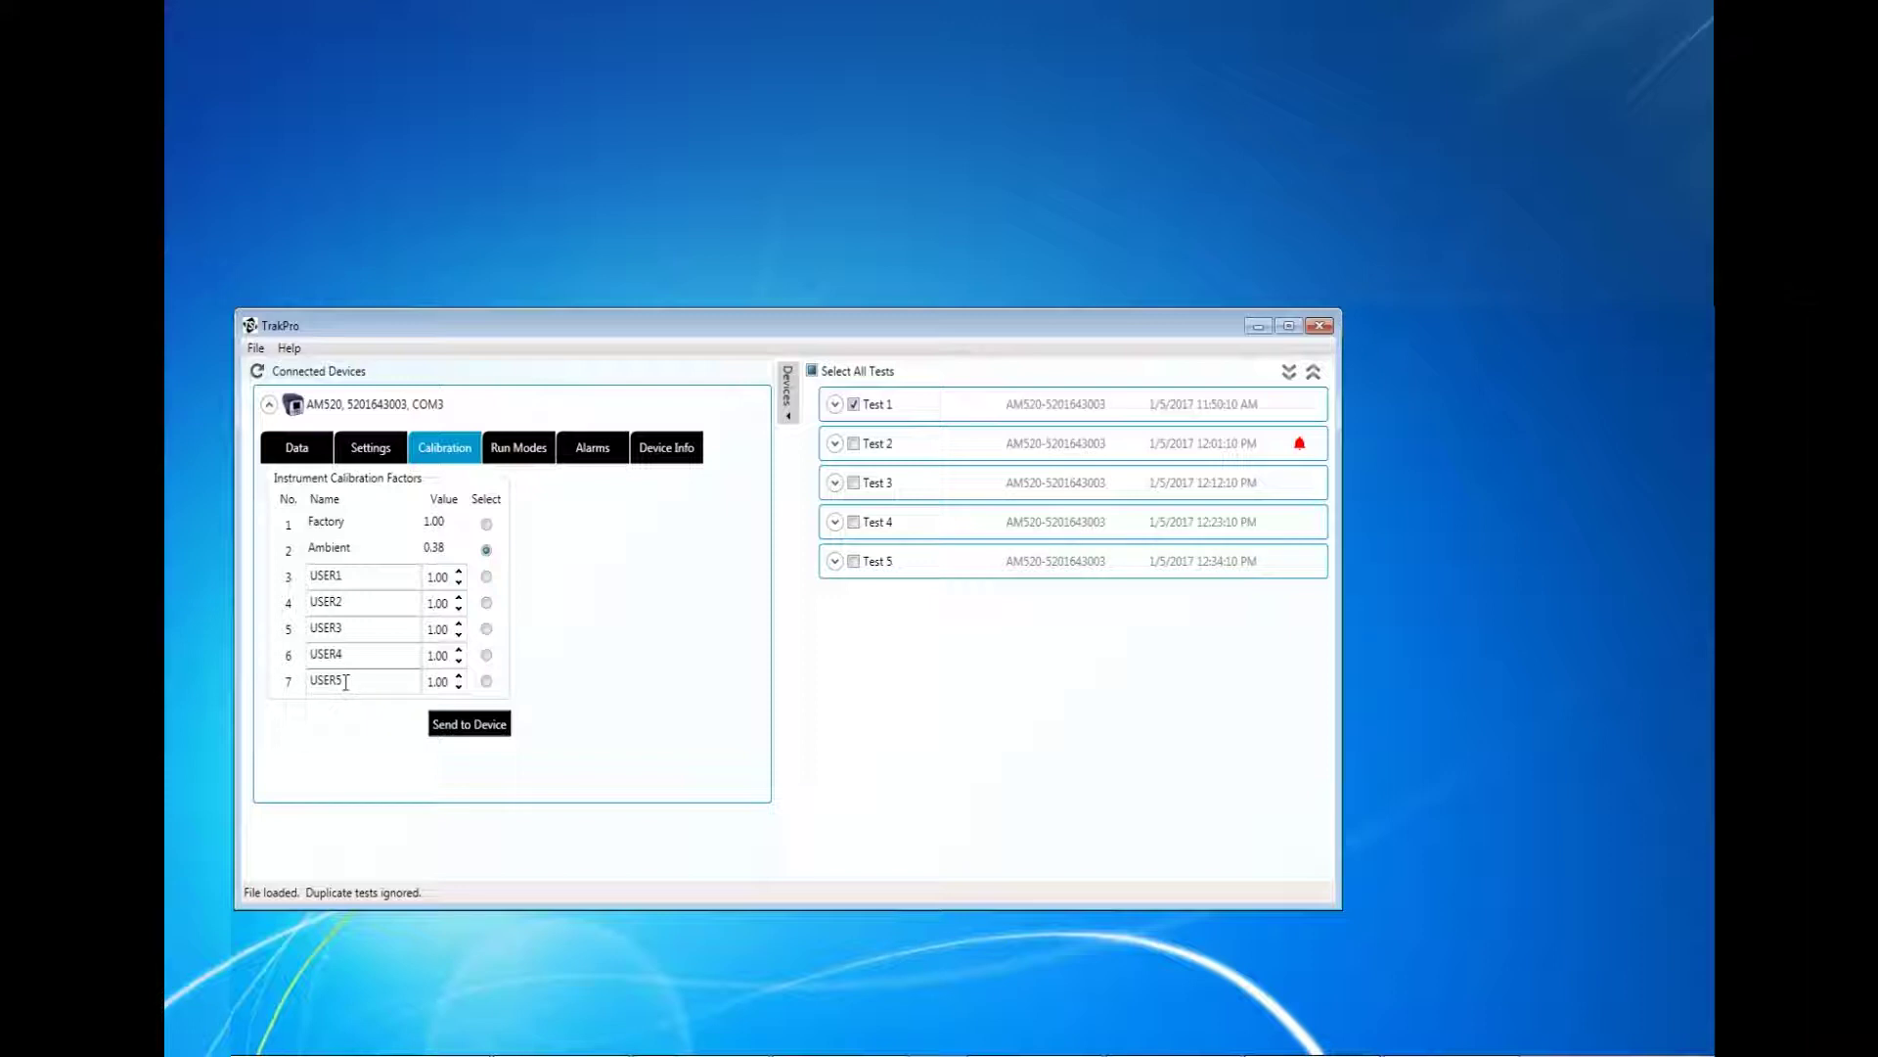
click(522, 457)
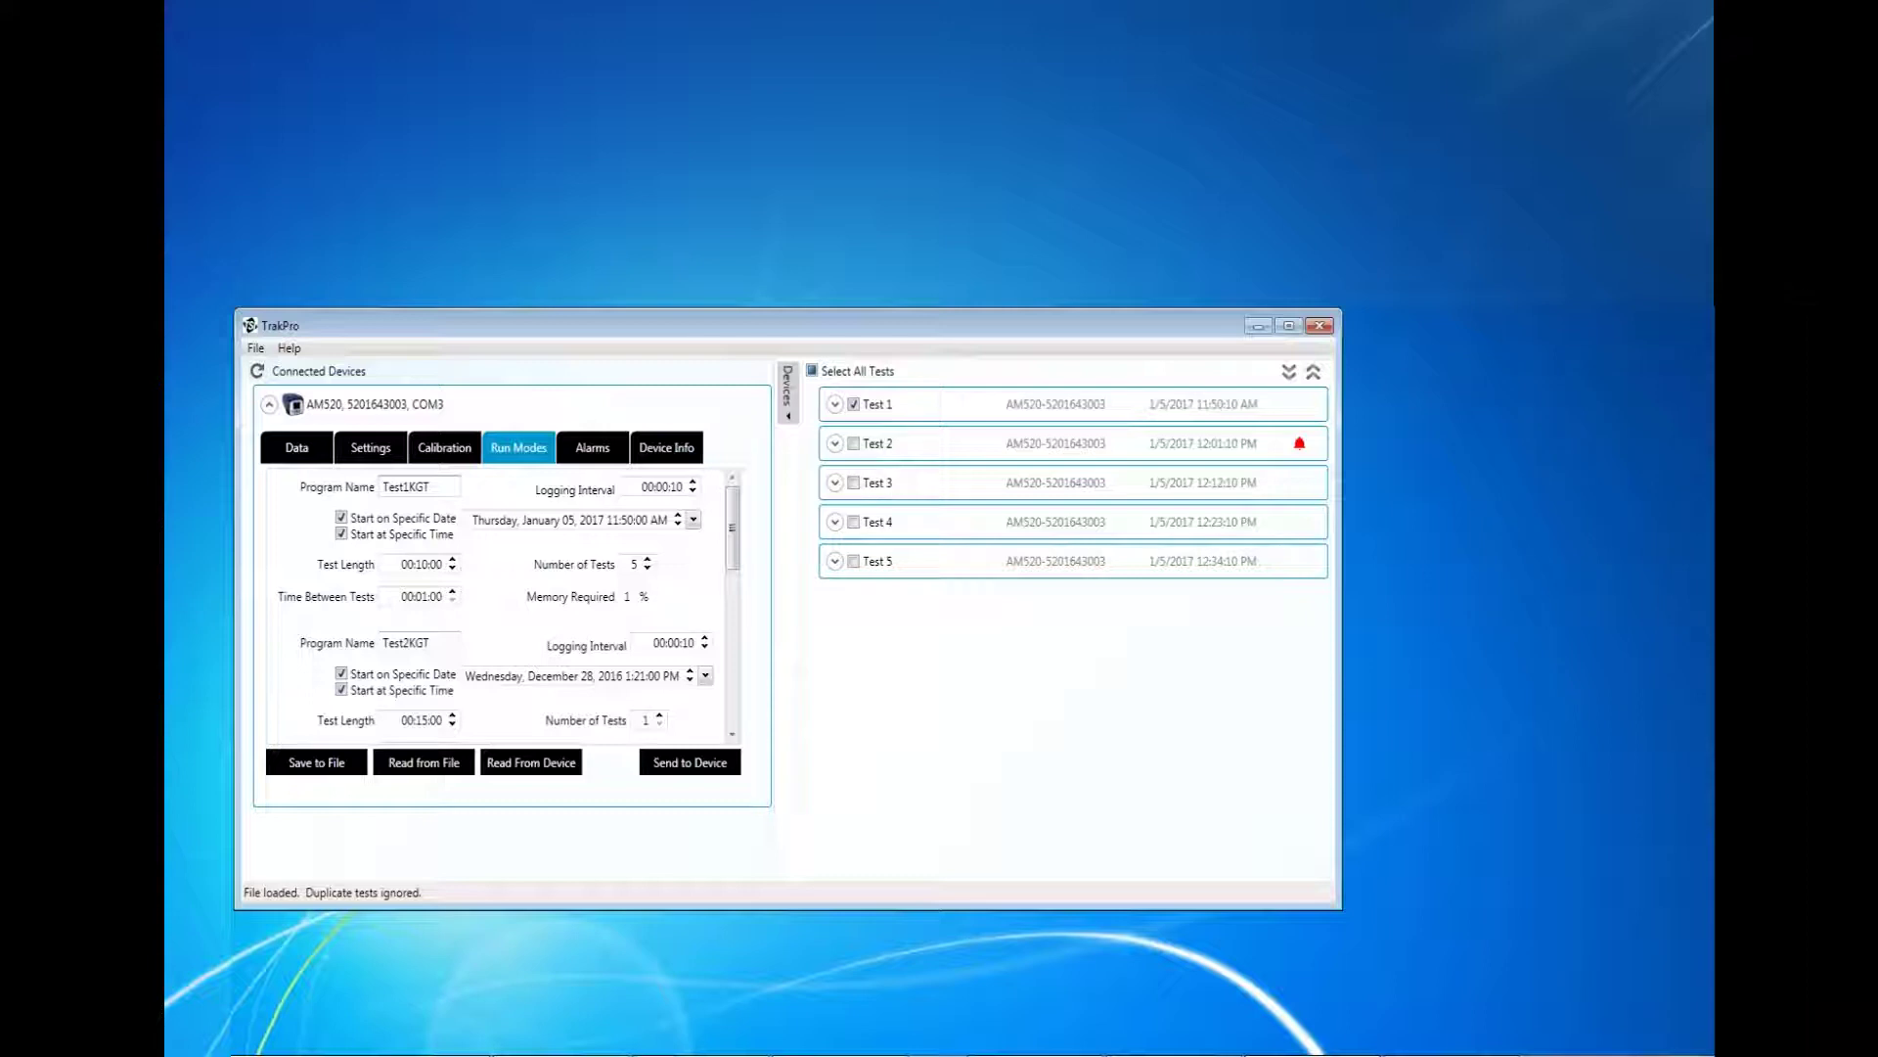
click(430, 486)
click(638, 486)
click(404, 564)
click(402, 595)
- In the AM520's Alarms settings, enable the Screen and Audible alert options
click(592, 450)
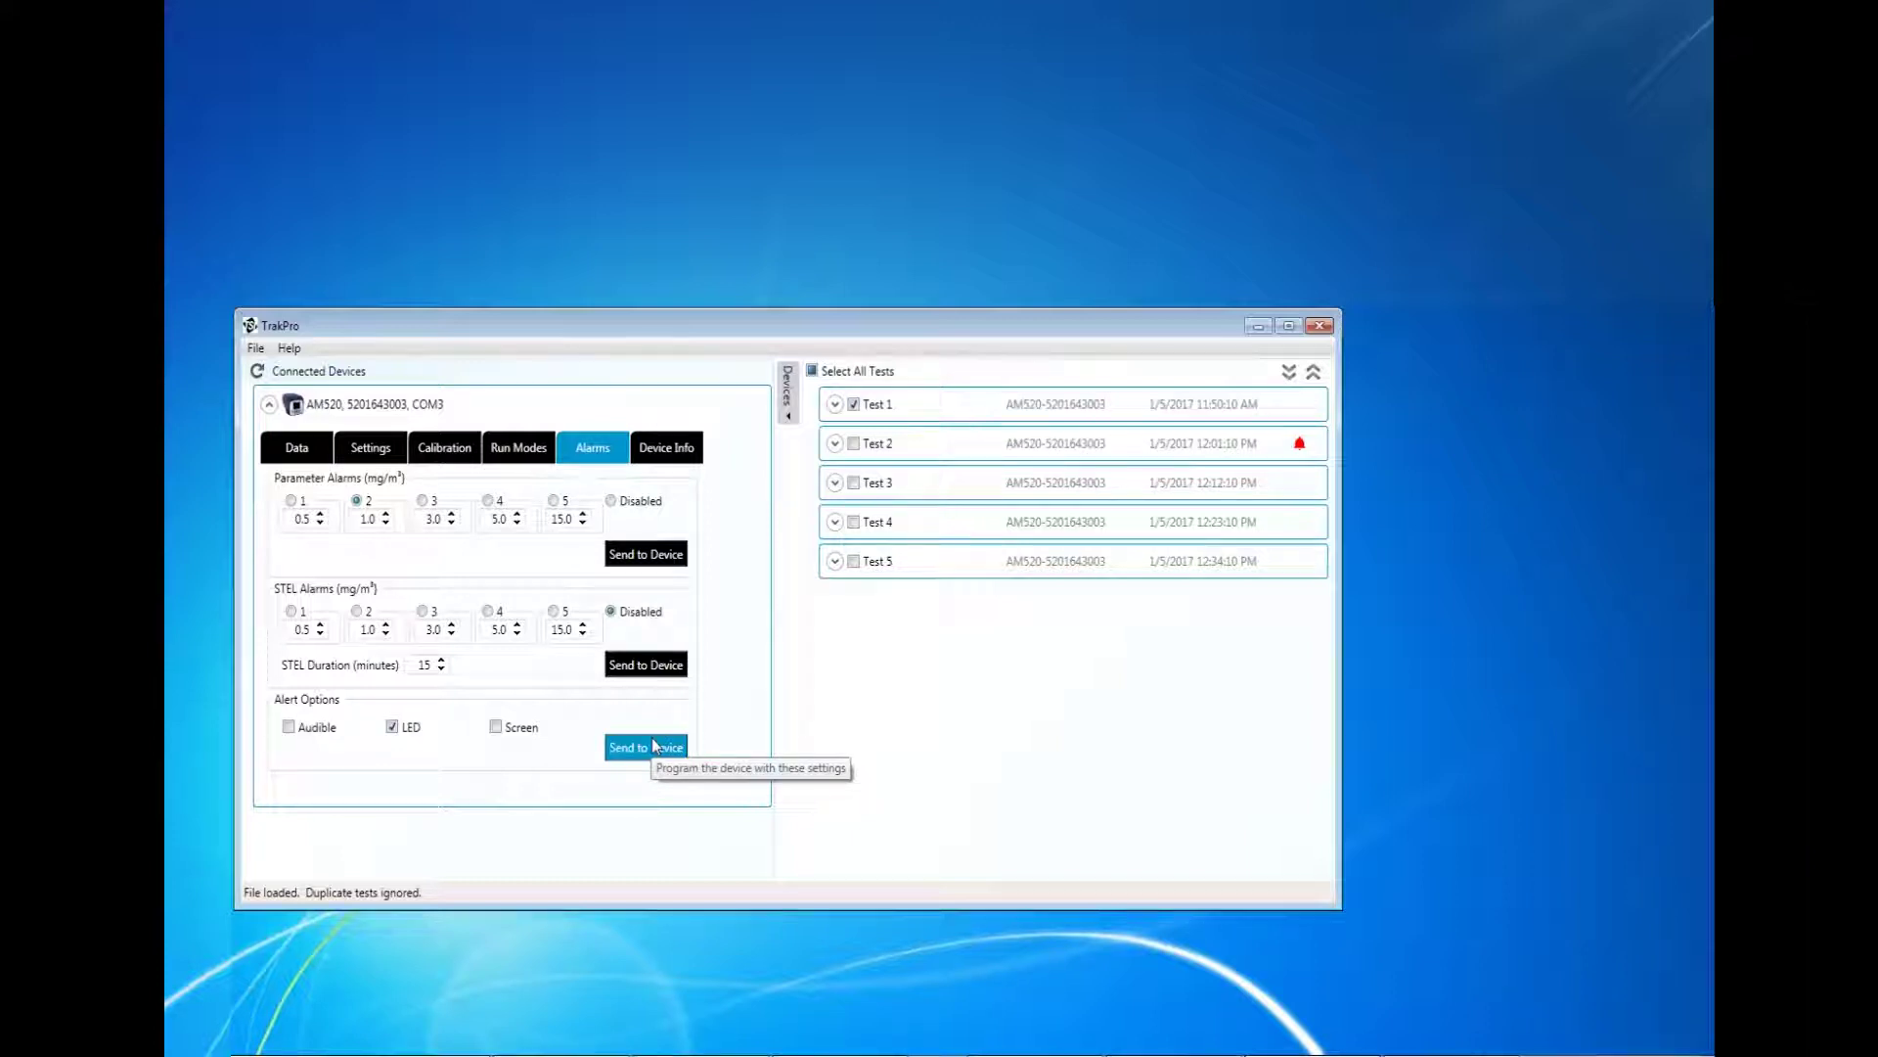
click(499, 730)
click(290, 729)
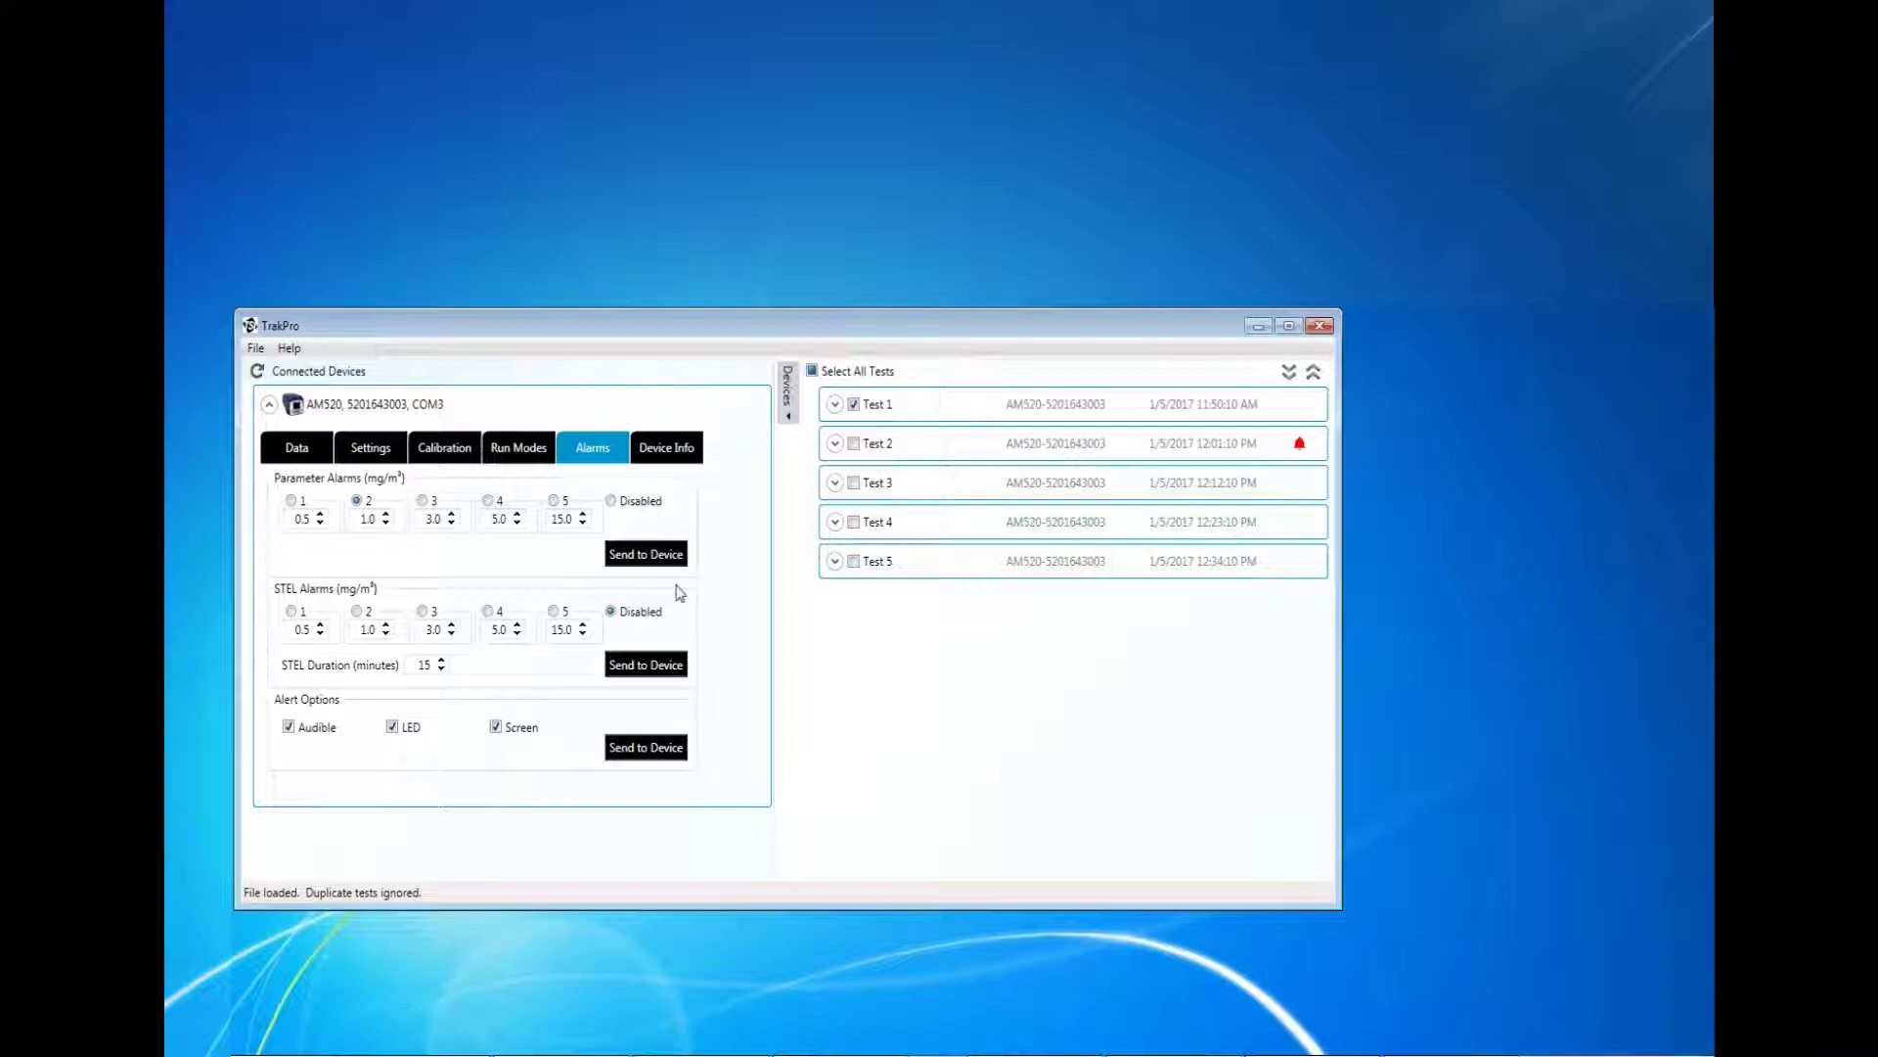
- View the AM520's device info (firmware A.03, calibration due 10/17/2017), then untick all tests
click(674, 456)
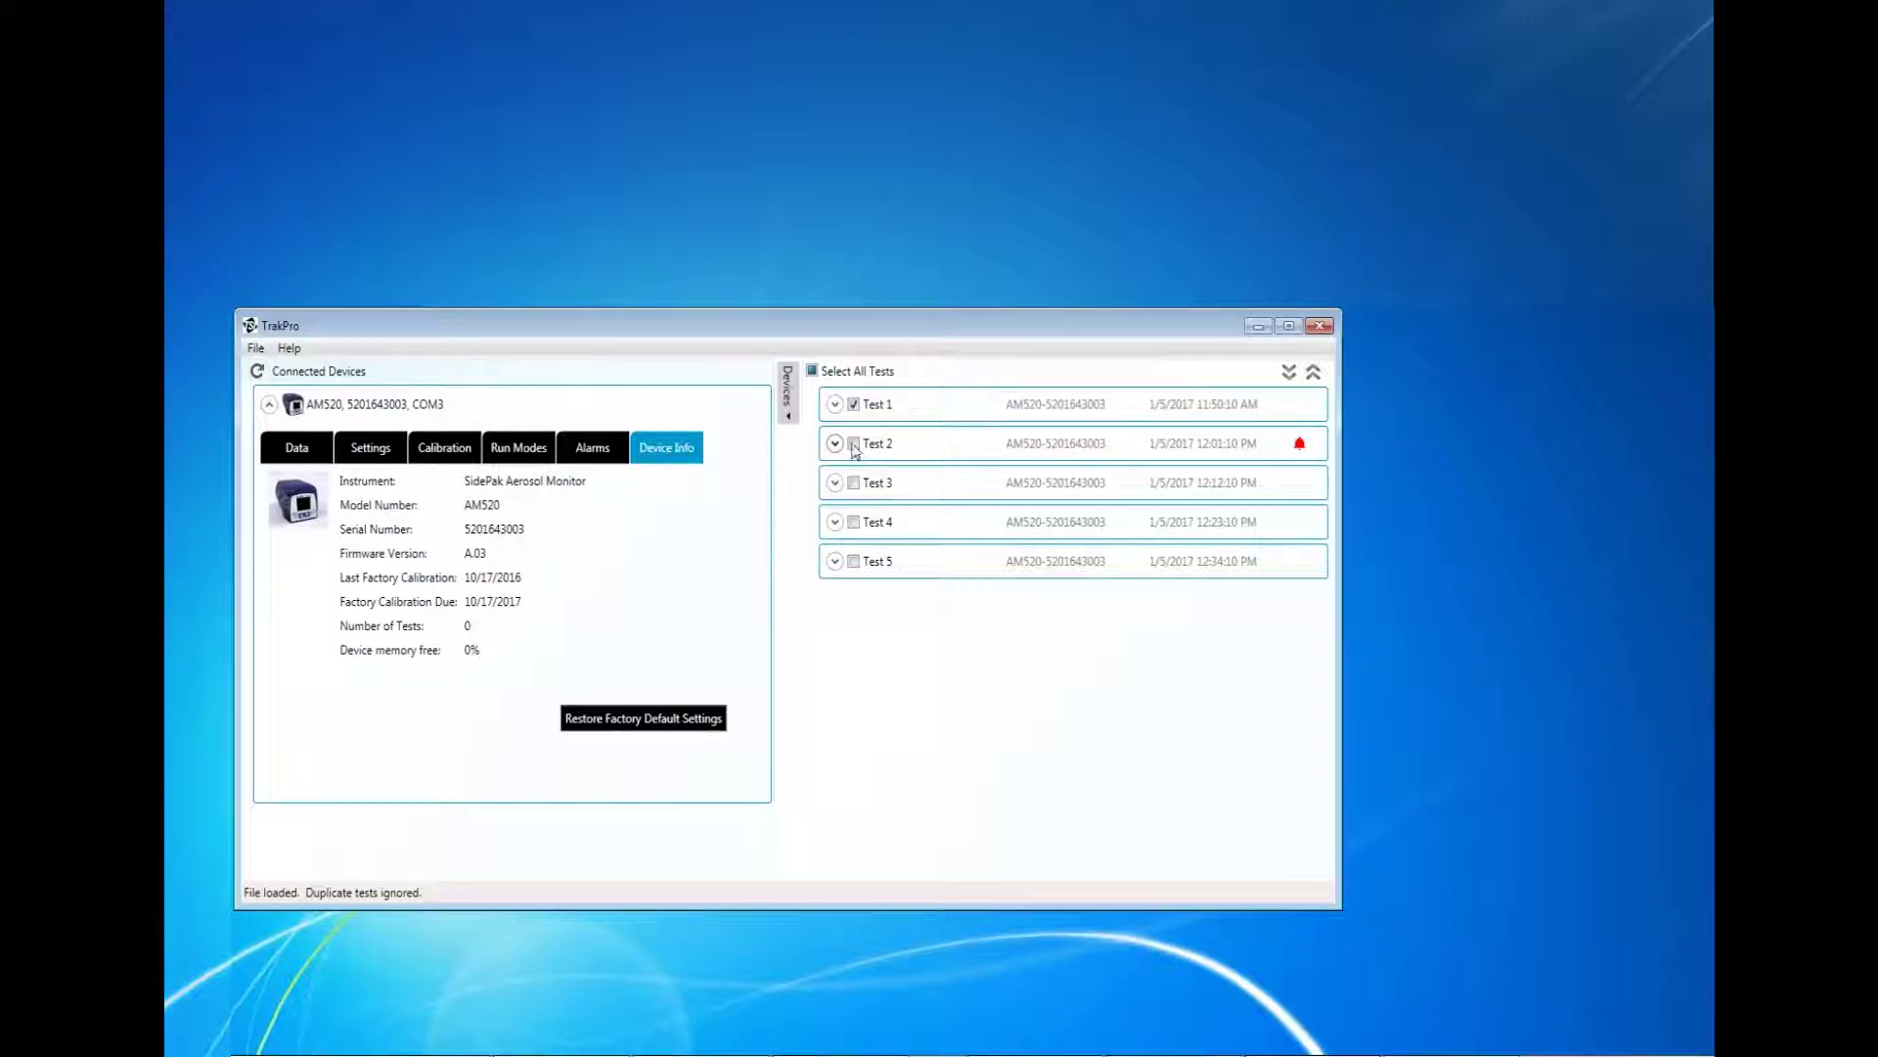
click(831, 377)
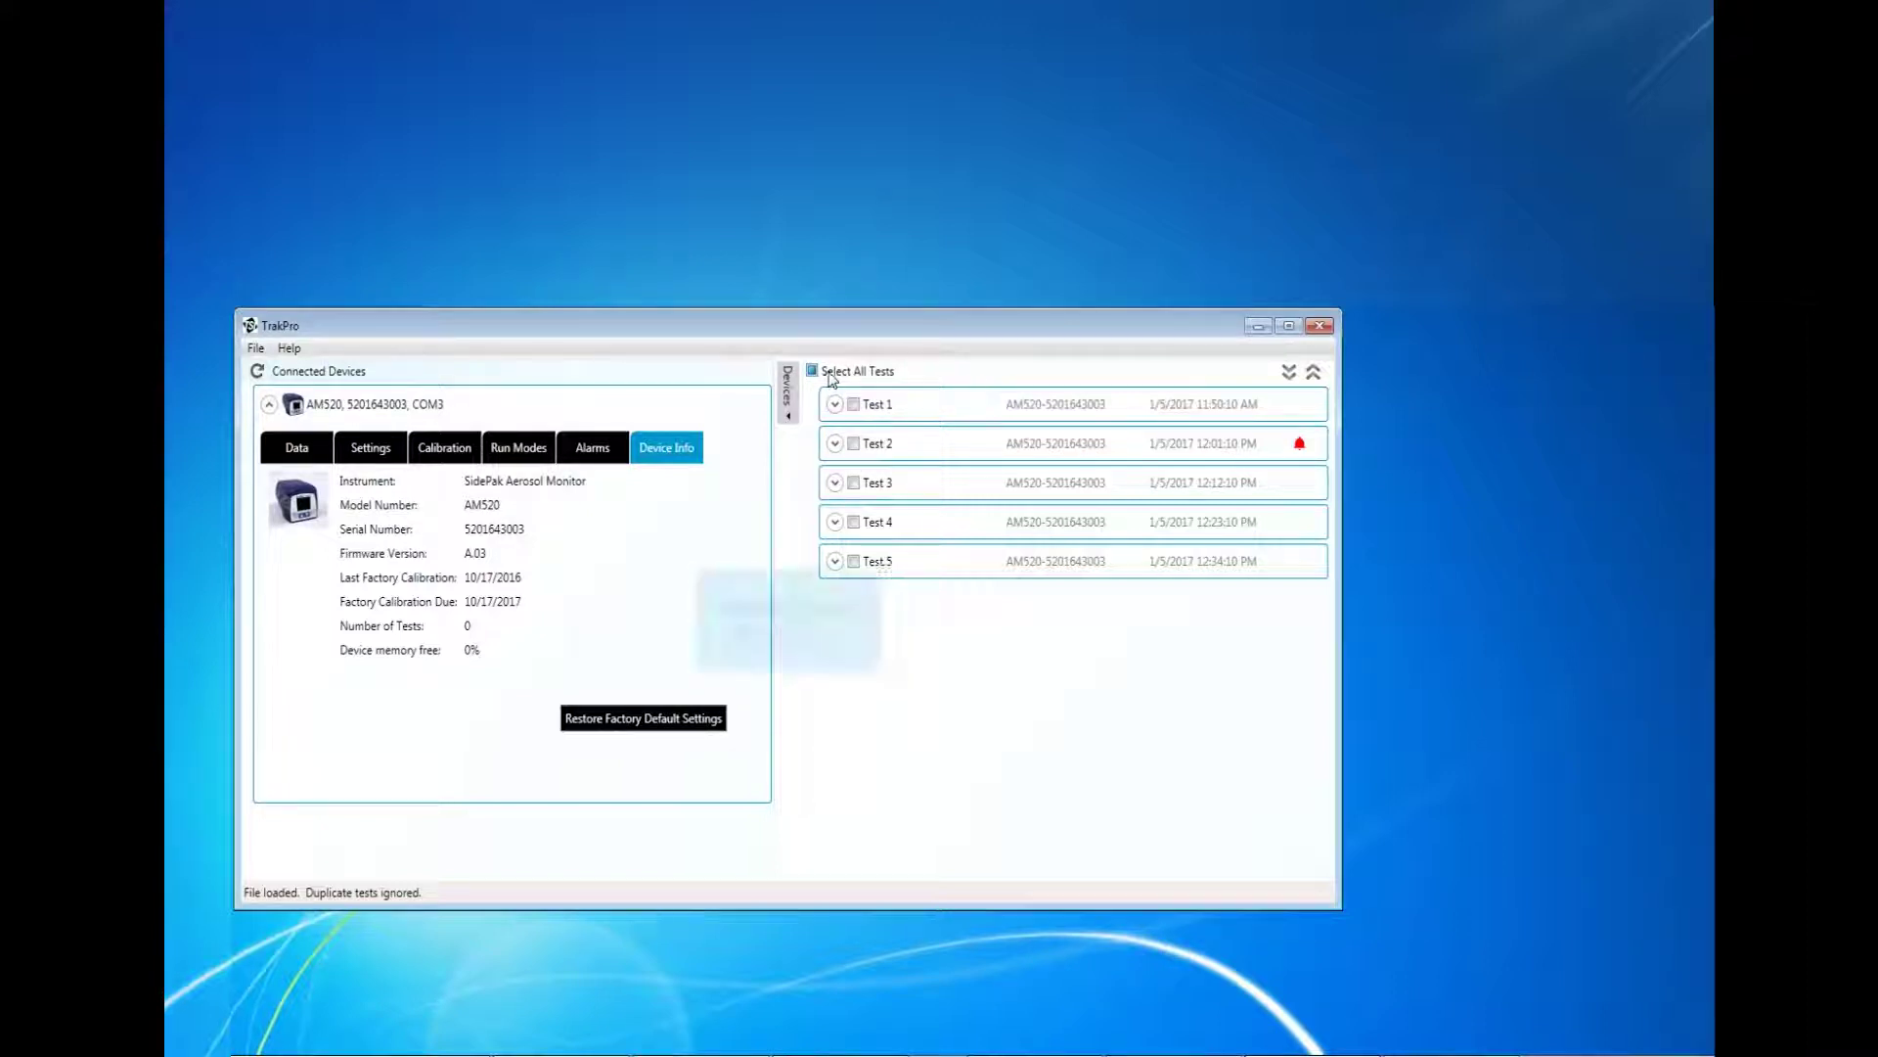
- Select all five tests and browse the Comma, Tab and Space Delimited CSV export options without exporting
click(831, 377)
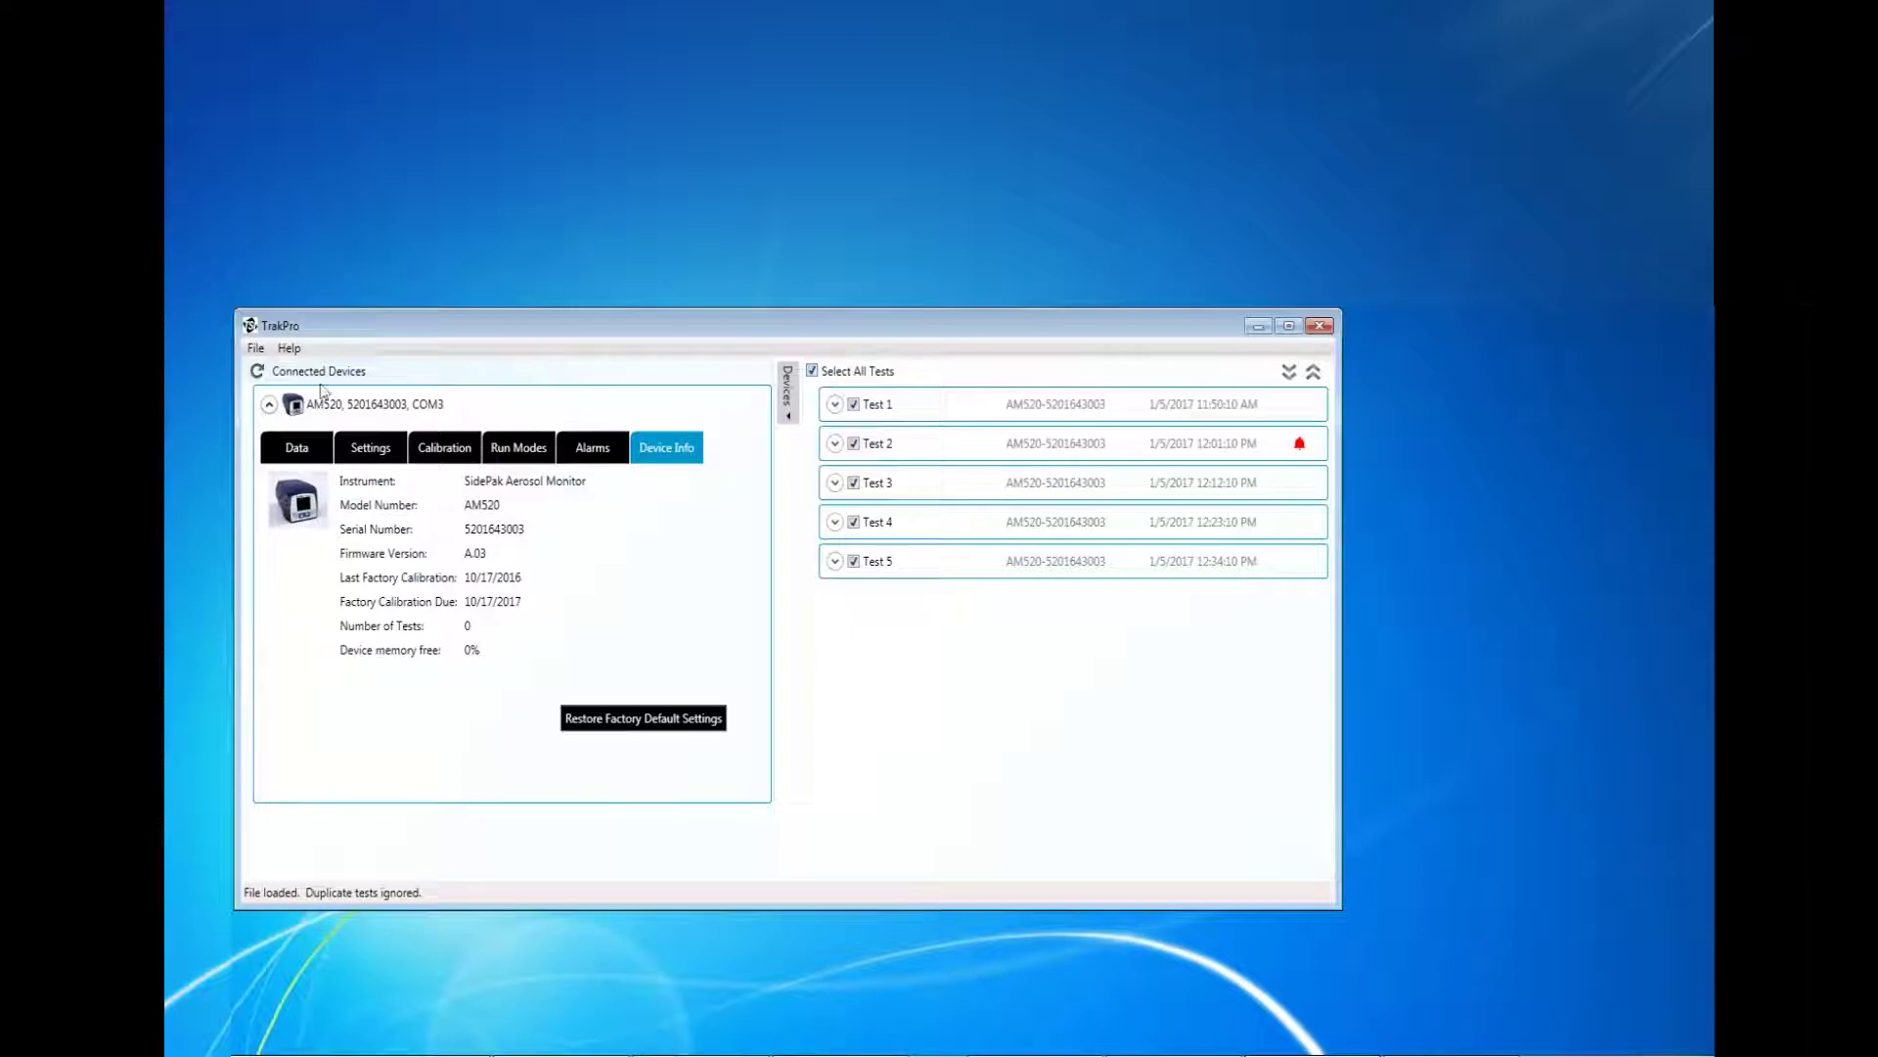
click(255, 349)
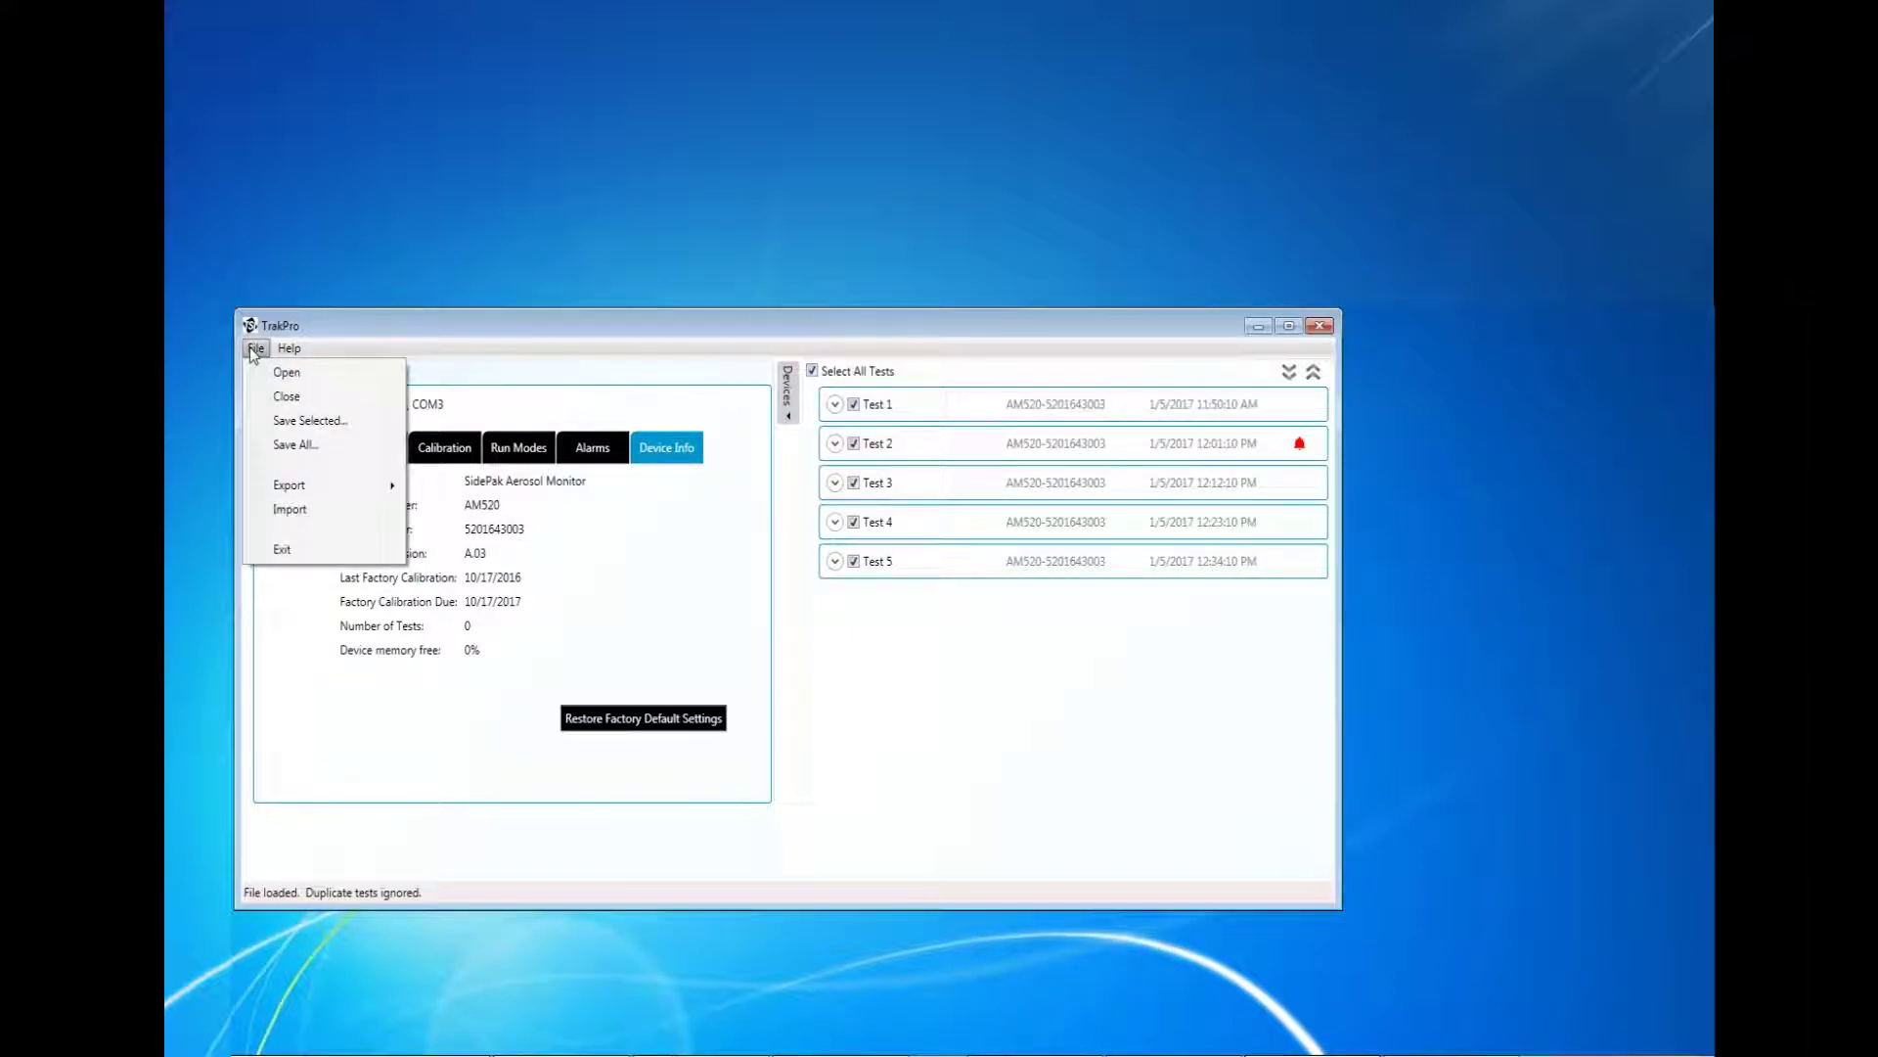
mouse_move(296, 489)
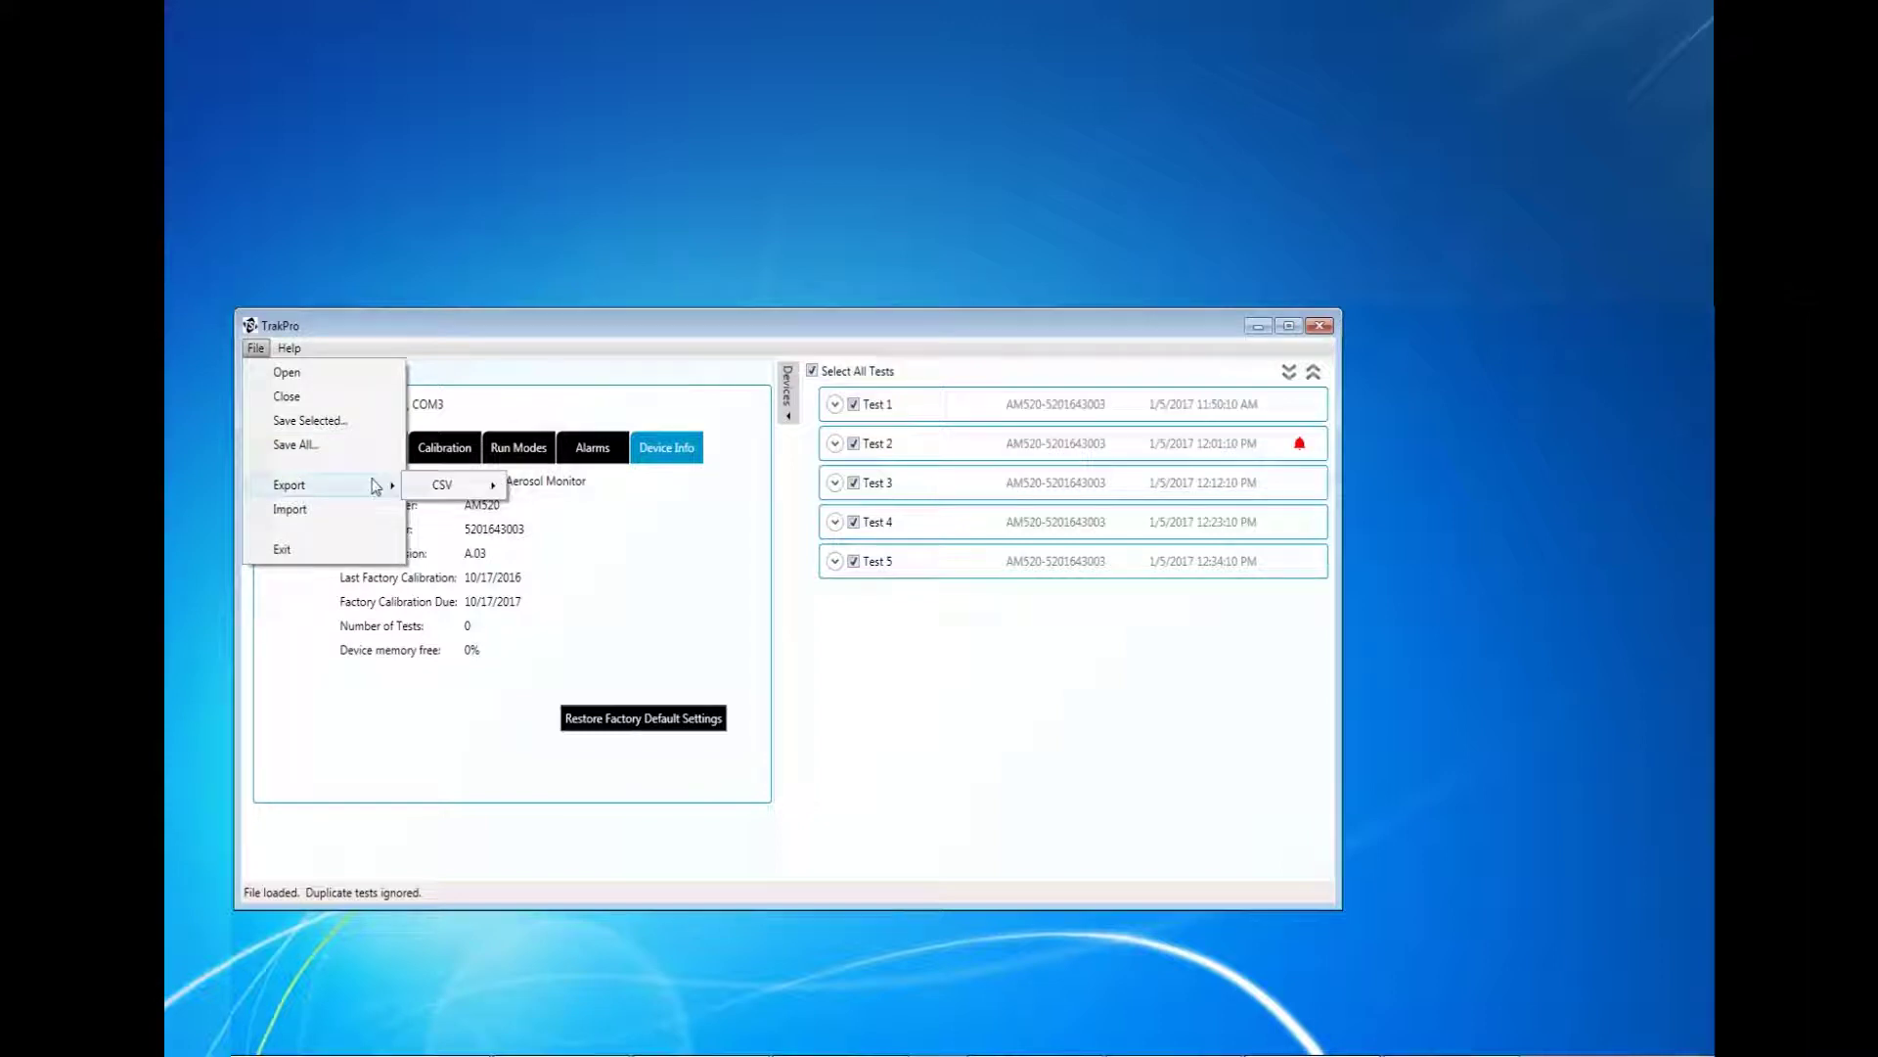
mouse_move(464, 491)
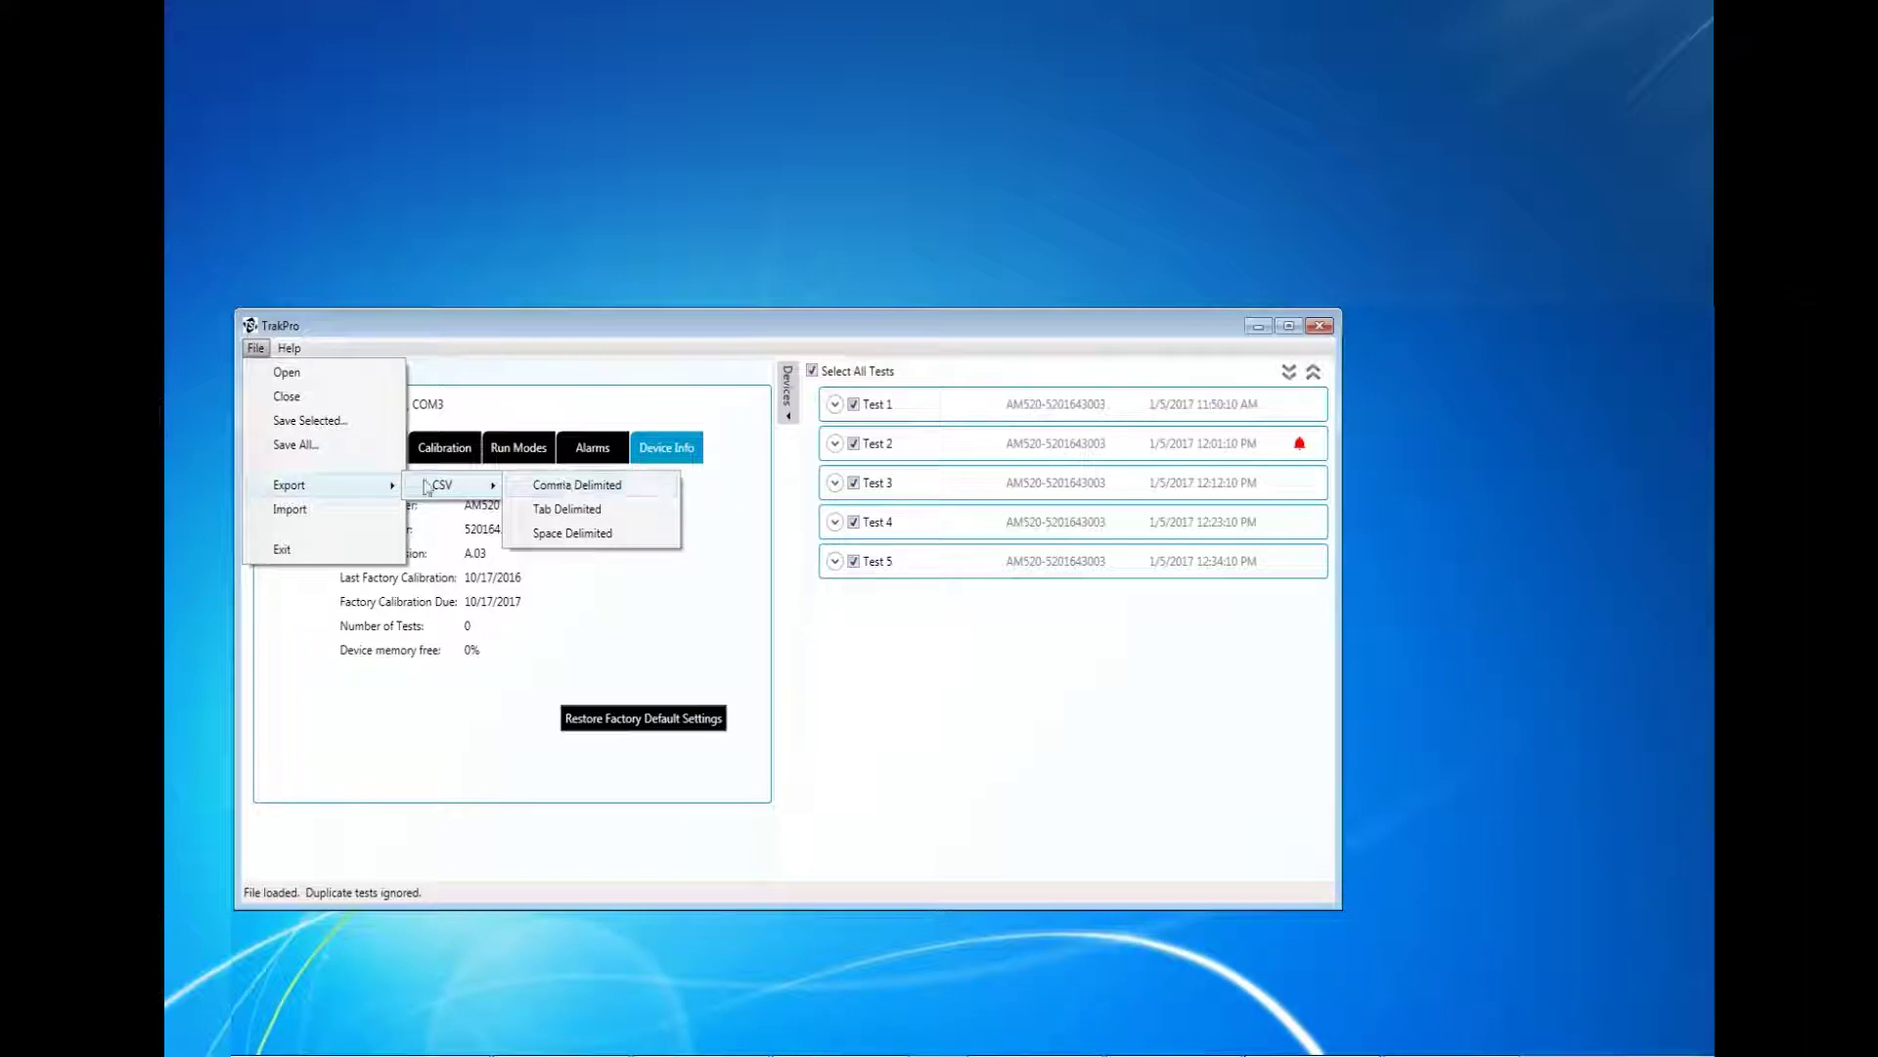
click(465, 339)
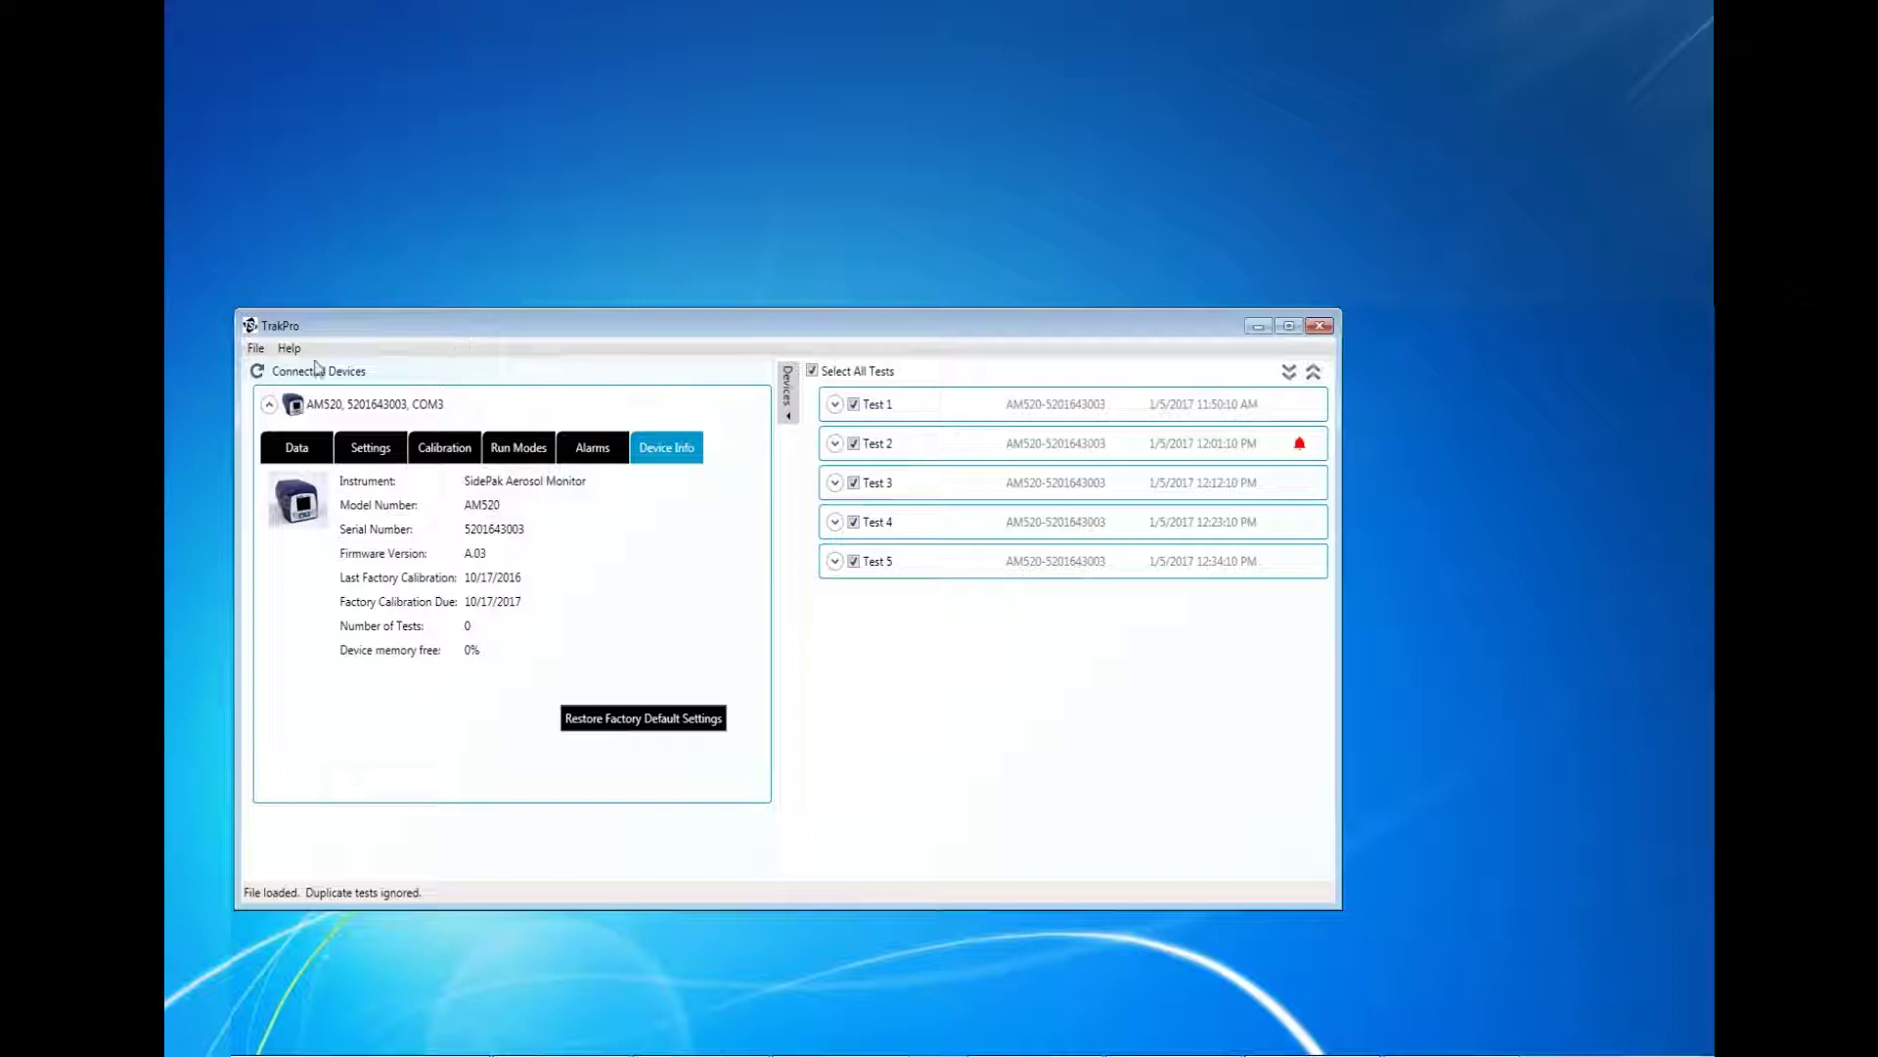
- Exit TrakPro discarding unsaved changes, relaunch it, and open the TrakProManual.pdf user guide
click(255, 349)
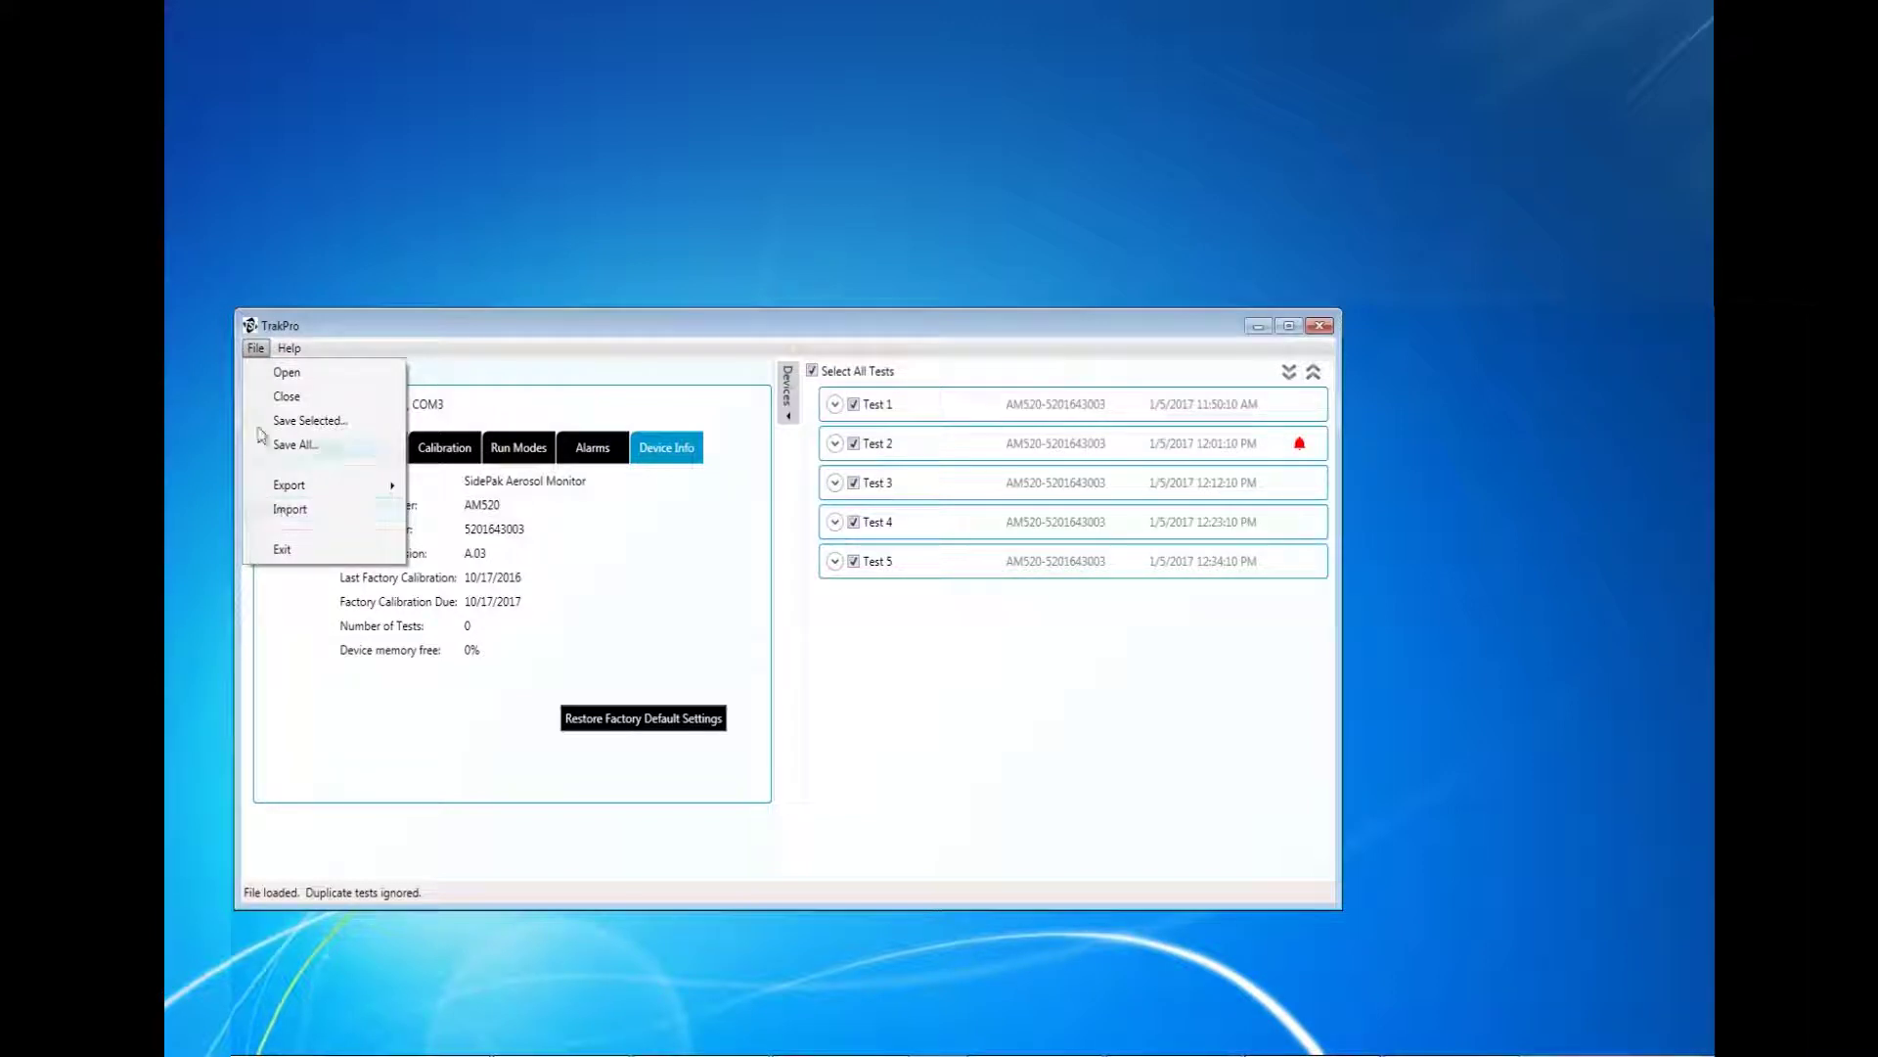
click(257, 349)
click(254, 352)
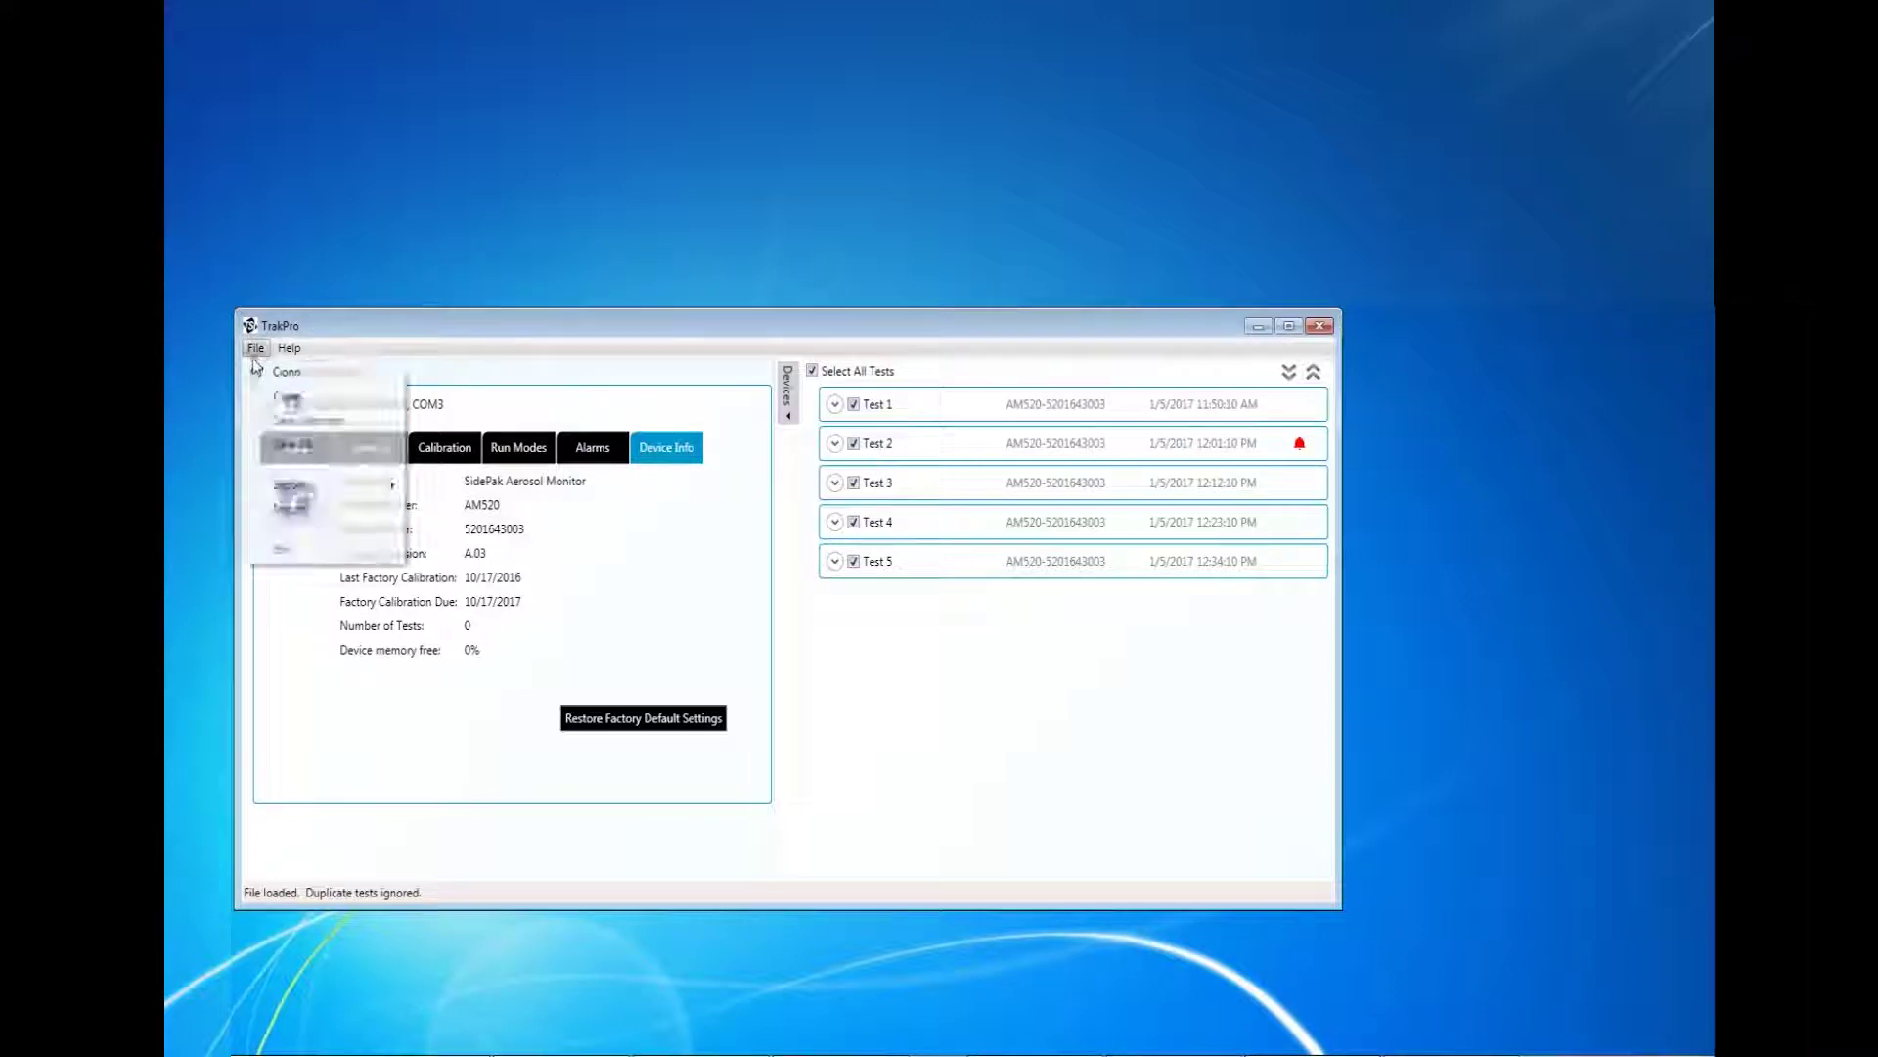
click(283, 552)
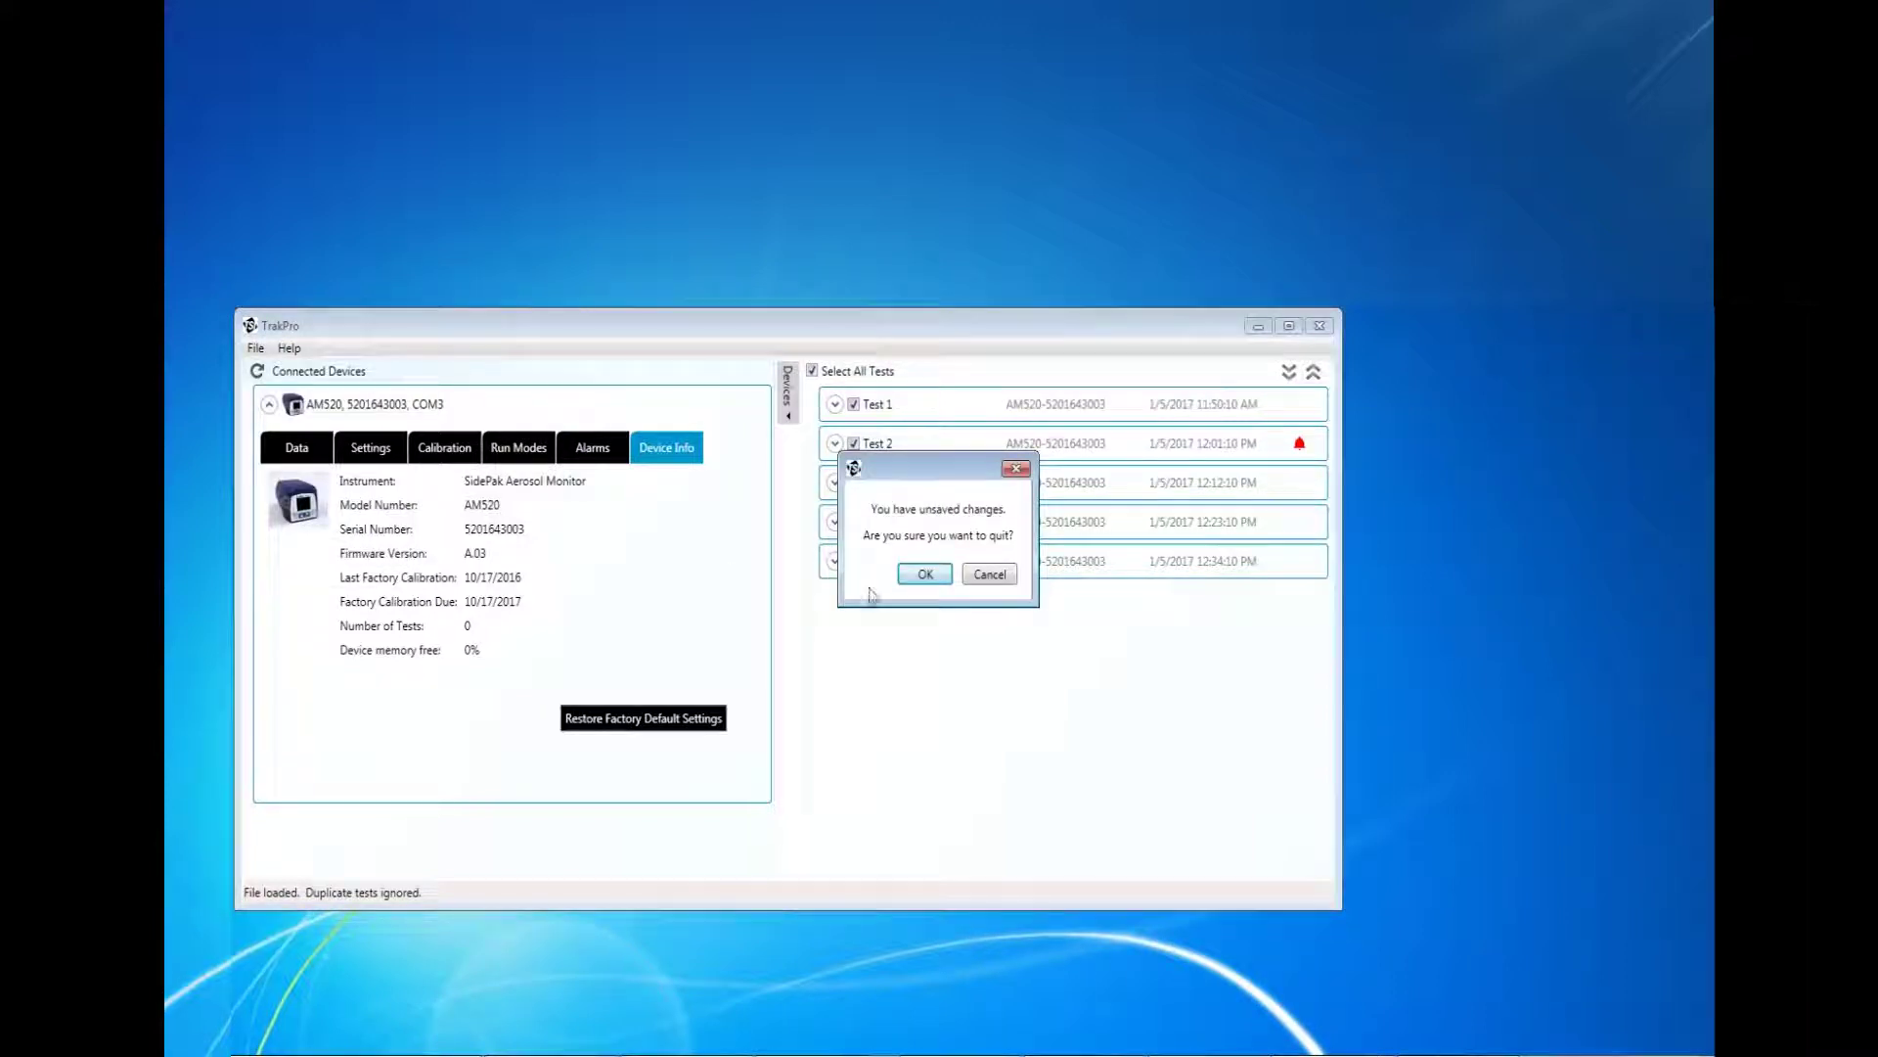
click(920, 582)
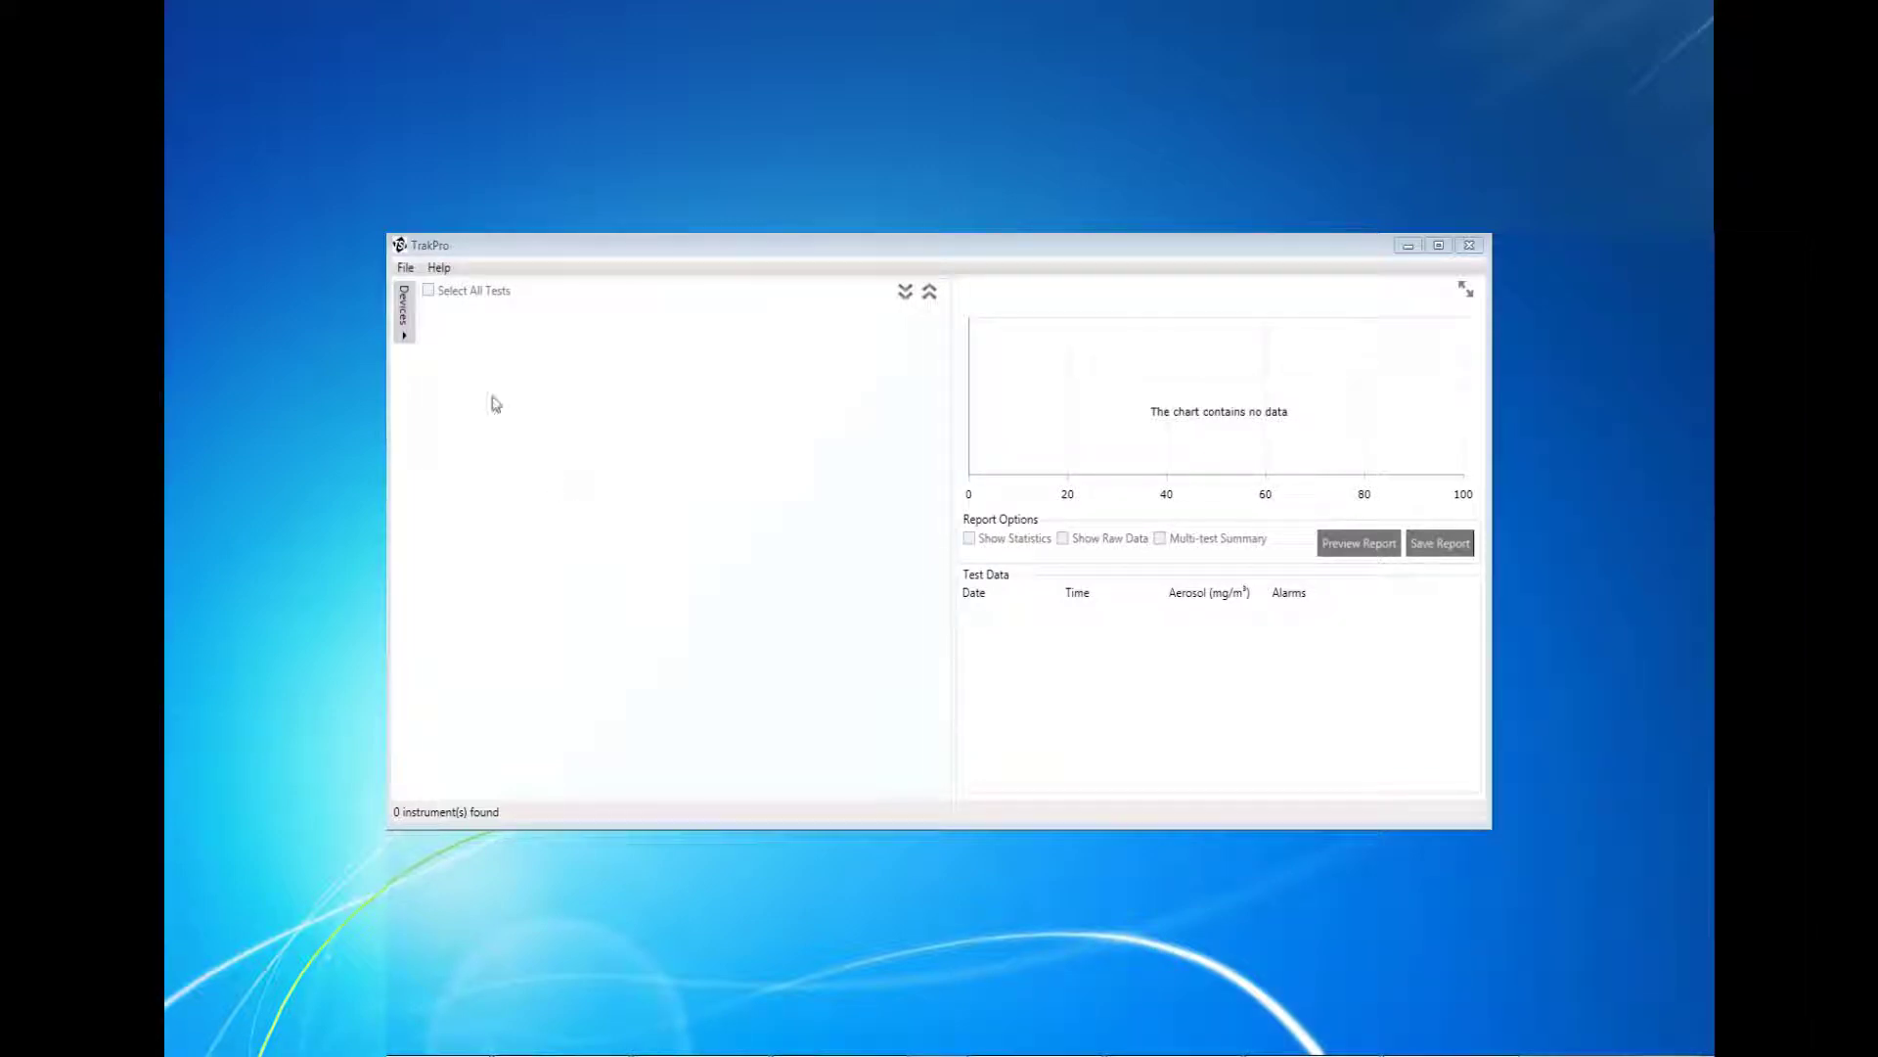
click(445, 272)
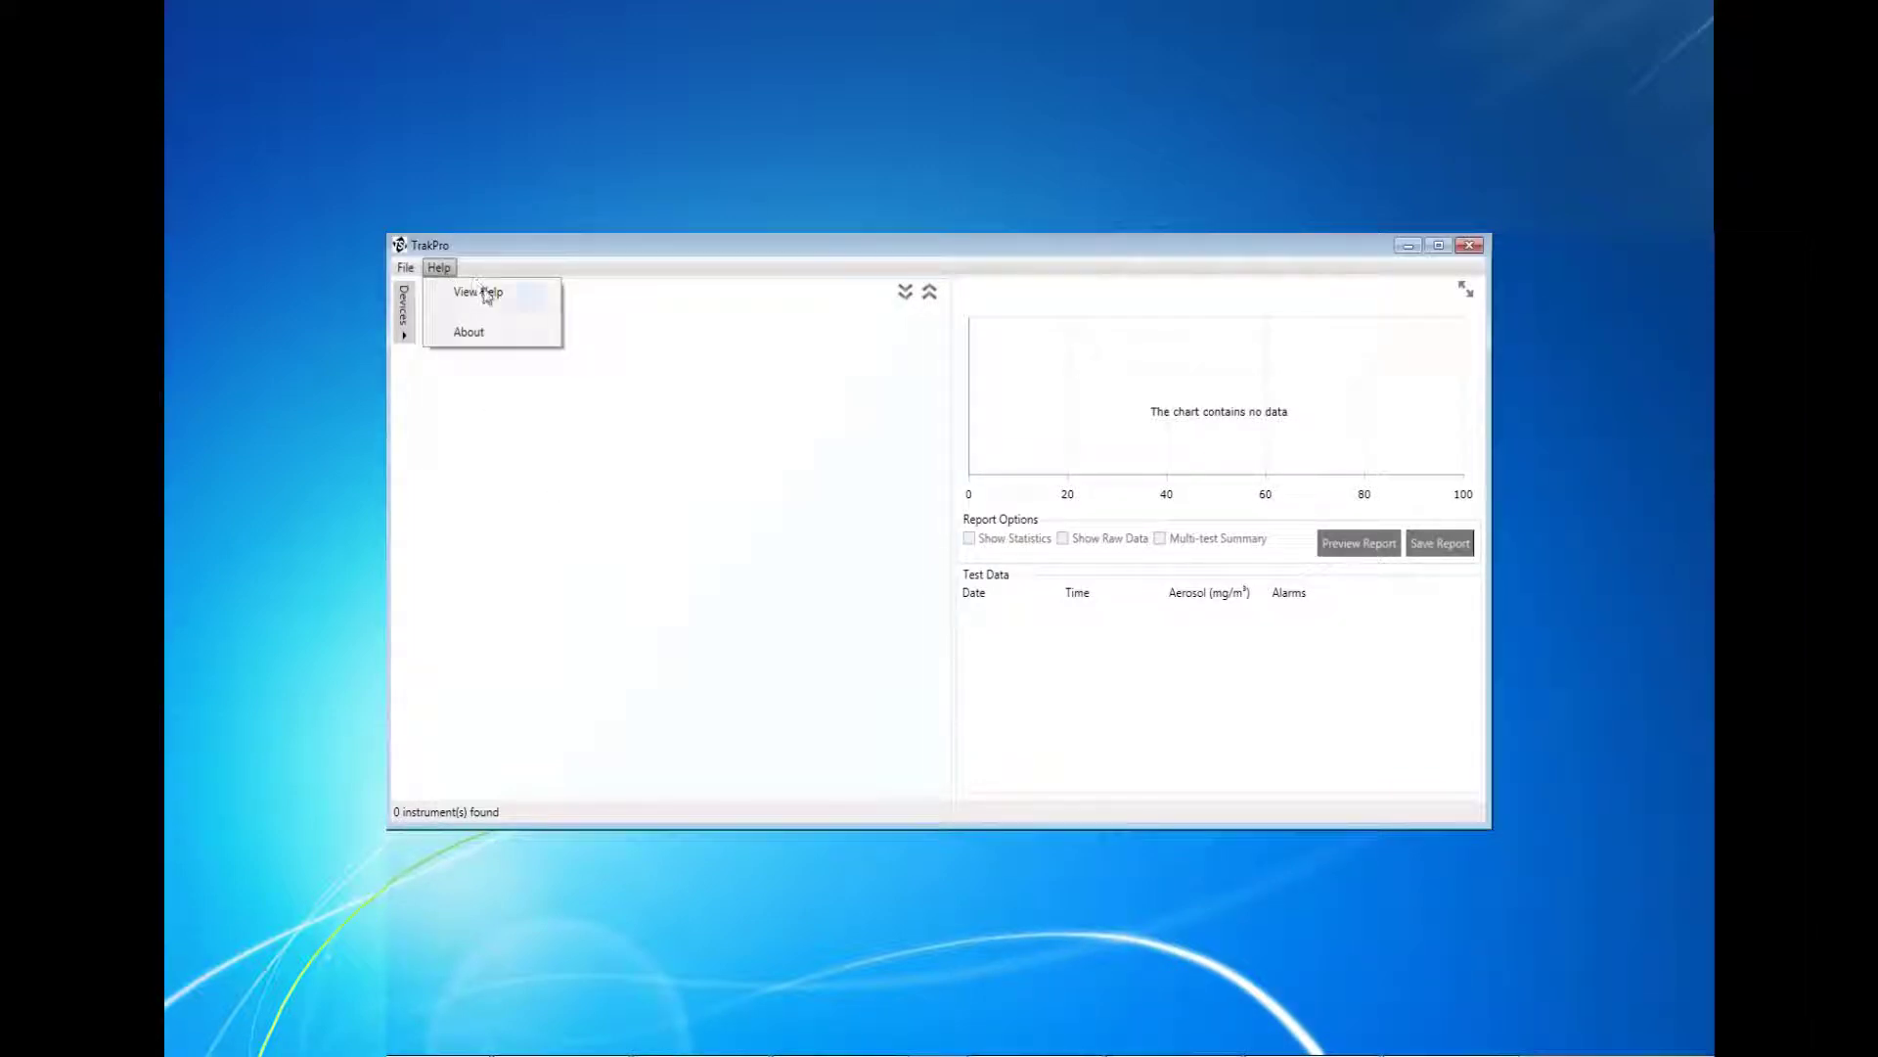
click(479, 292)
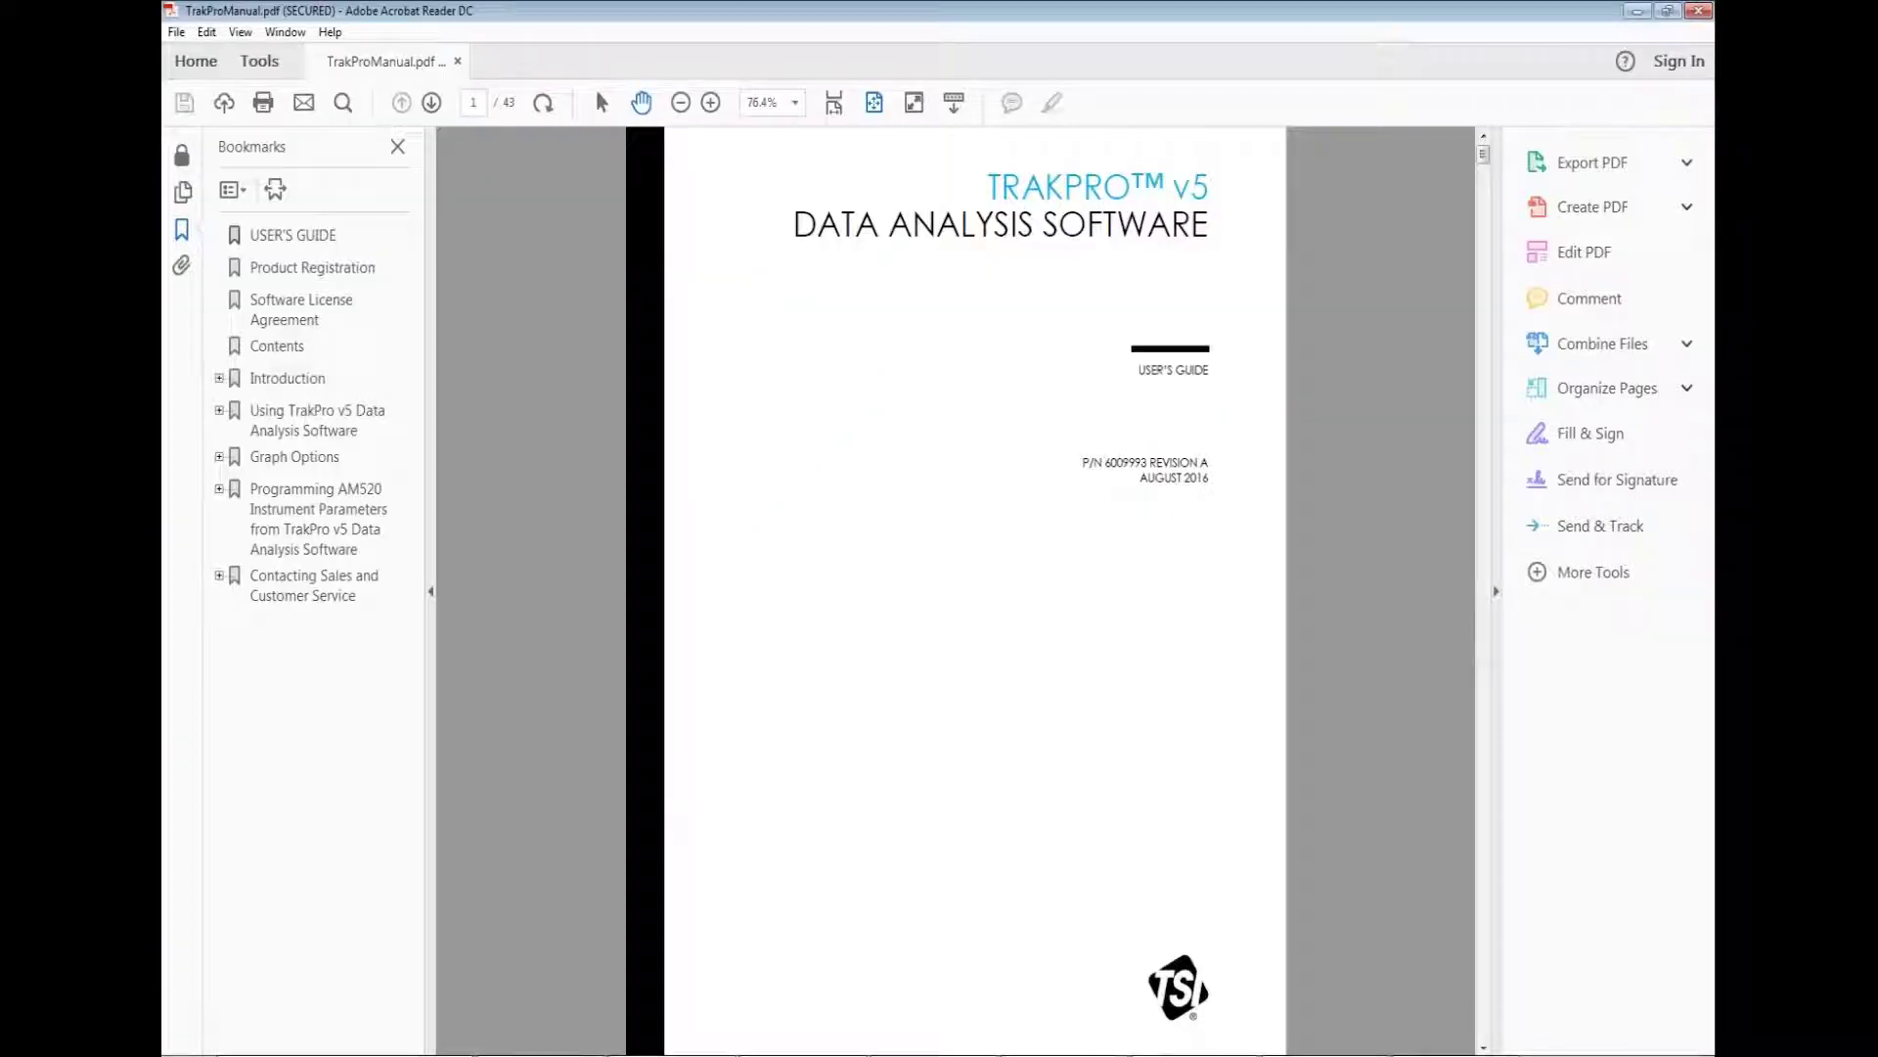